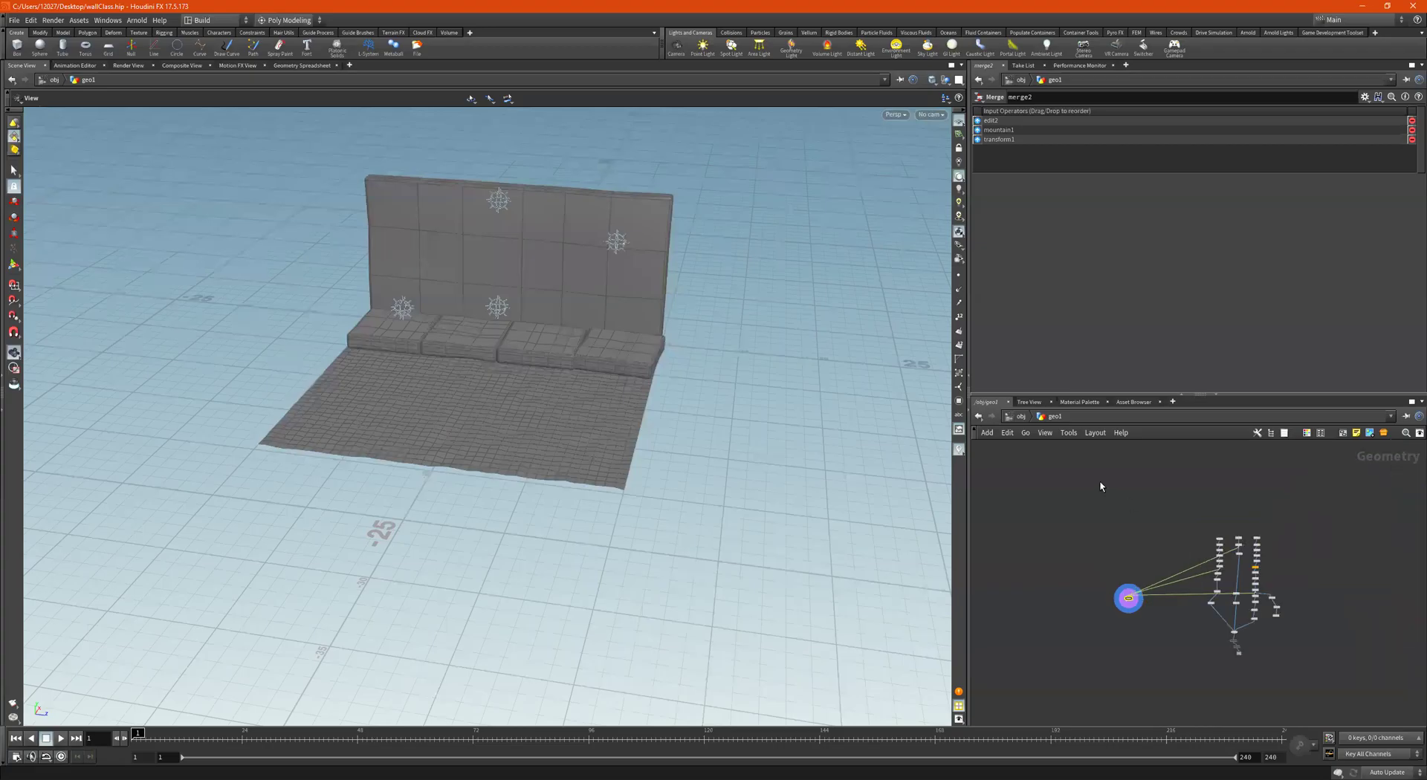
Examine the combined wall, sidewalk and floor geometry and follow the node chains down to OUT_Wall.
drag(666, 389, 703, 359)
middle_drag(689, 365, 672, 453)
scroll(1237, 548, up, 4)
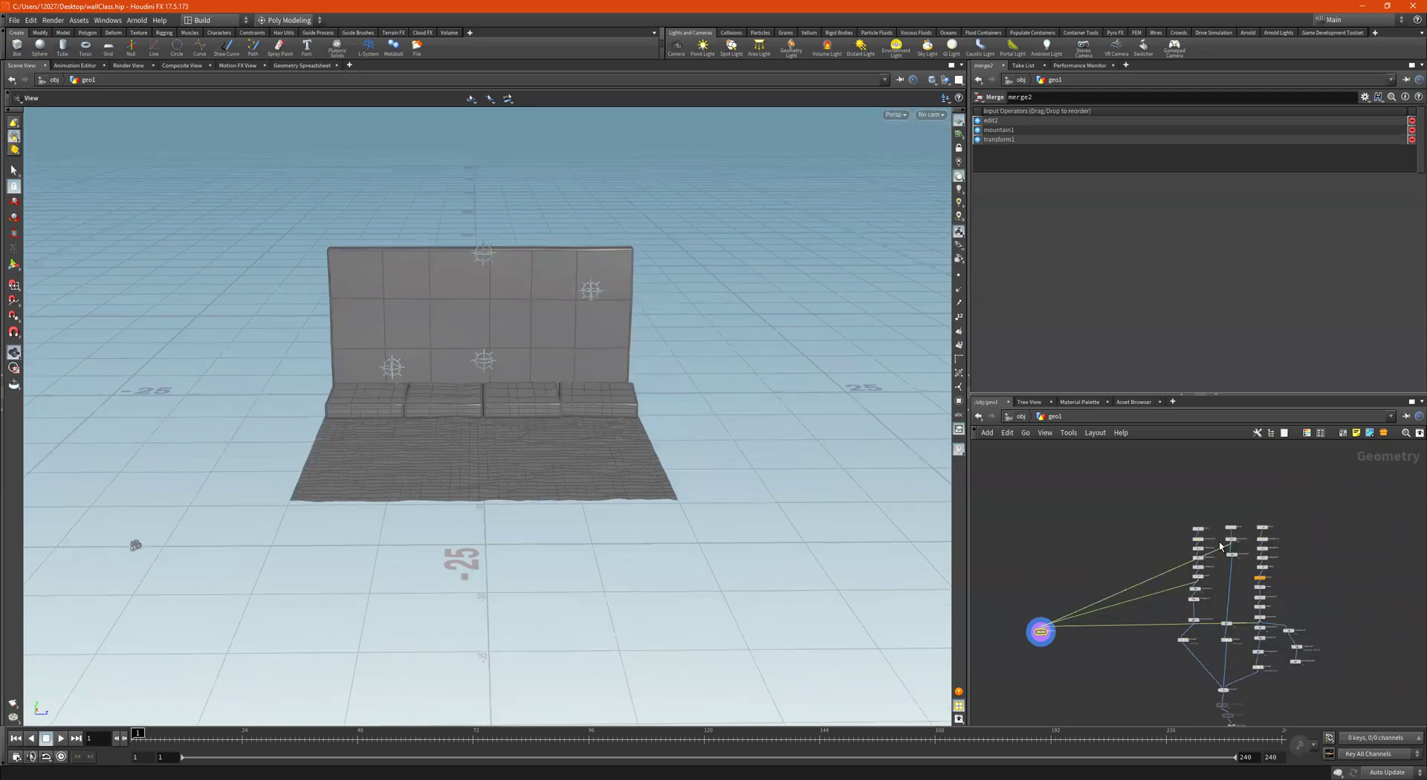
scroll(1190, 530, up, 2)
middle_drag(1125, 545, 1159, 544)
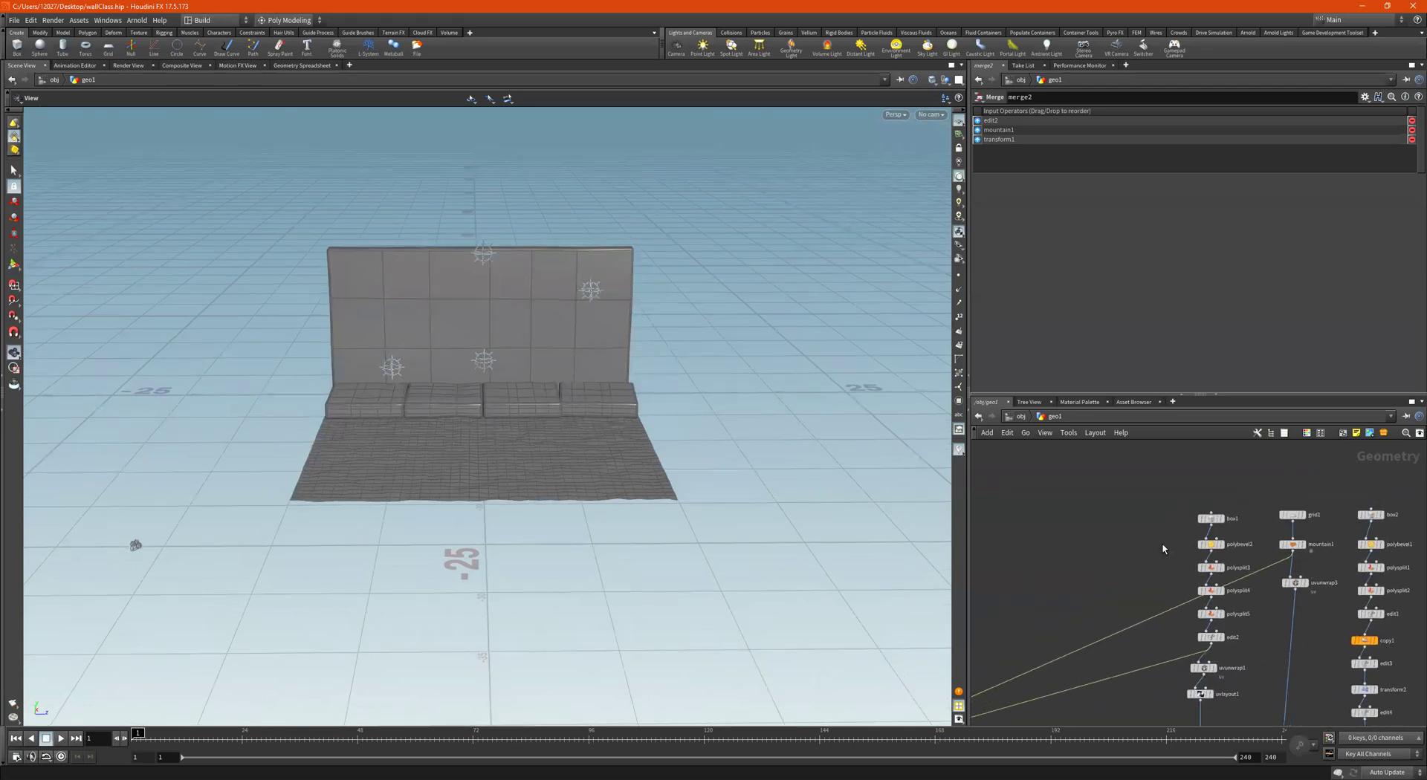
scroll(1232, 523, up, 2)
scroll(1250, 601, down, 4)
middle_drag(1251, 656, 1227, 437)
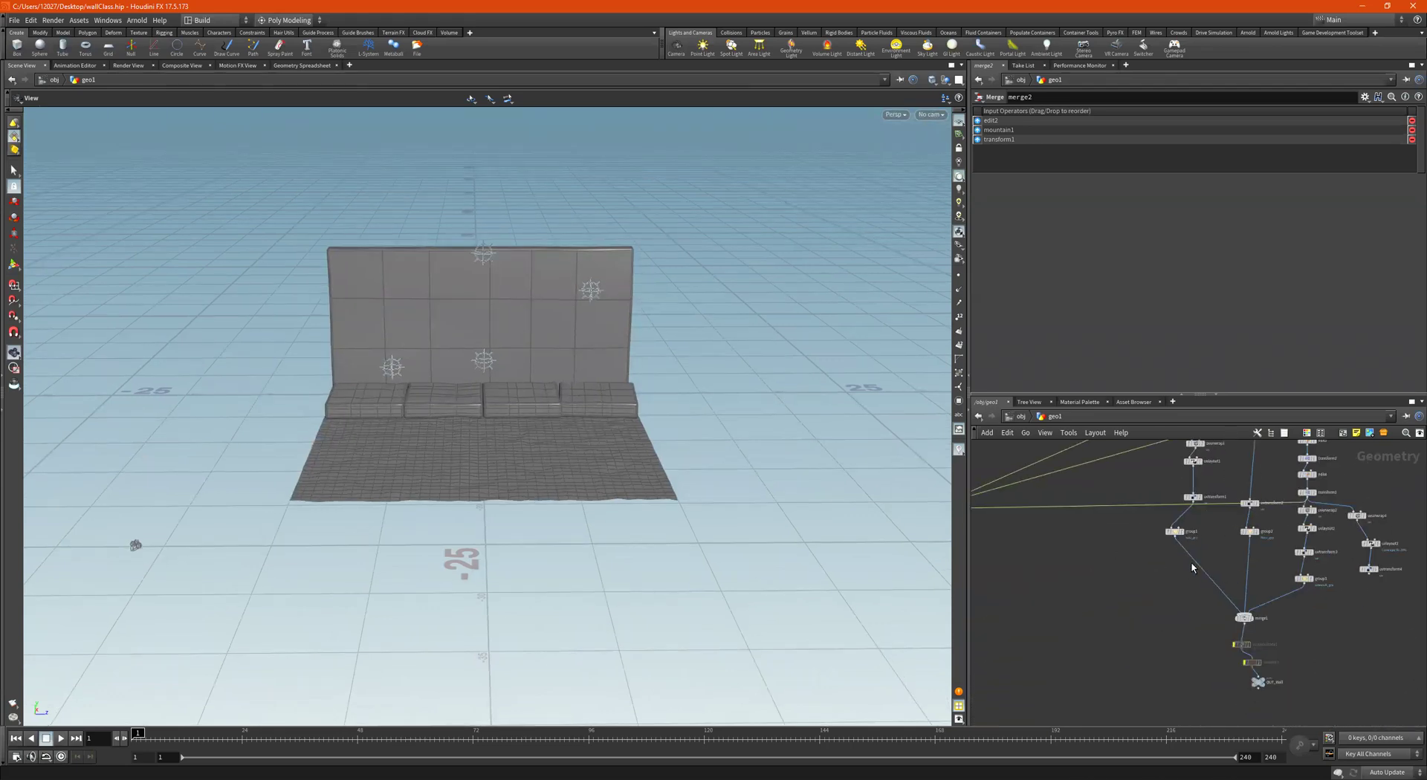
scroll(1193, 561, up, 1)
scroll(1230, 529, down, 4)
scroll(1175, 520, up, 5)
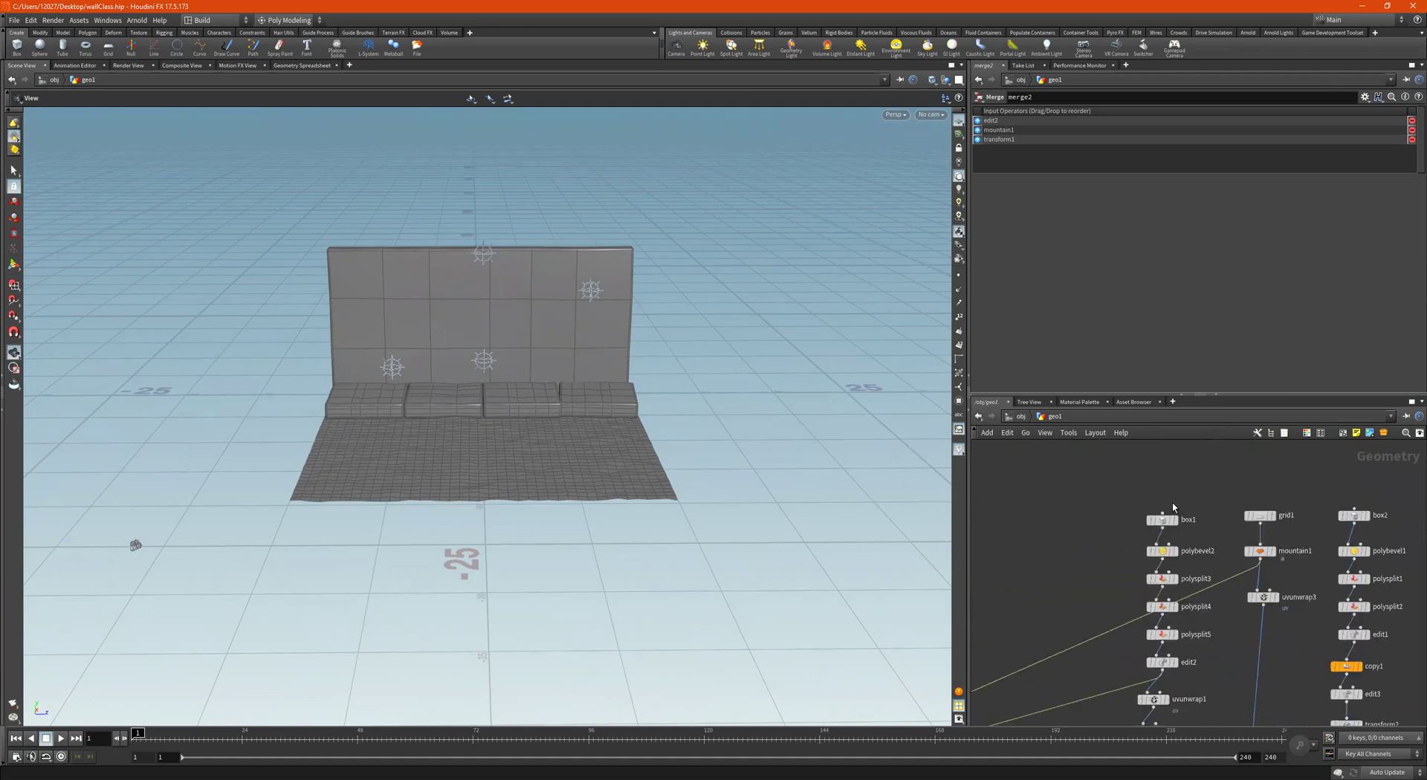
Display the wall chain's box1, edit2 and uvtransform1 stages in turn and inspect the UV-mapped wall up close.
click(1178, 506)
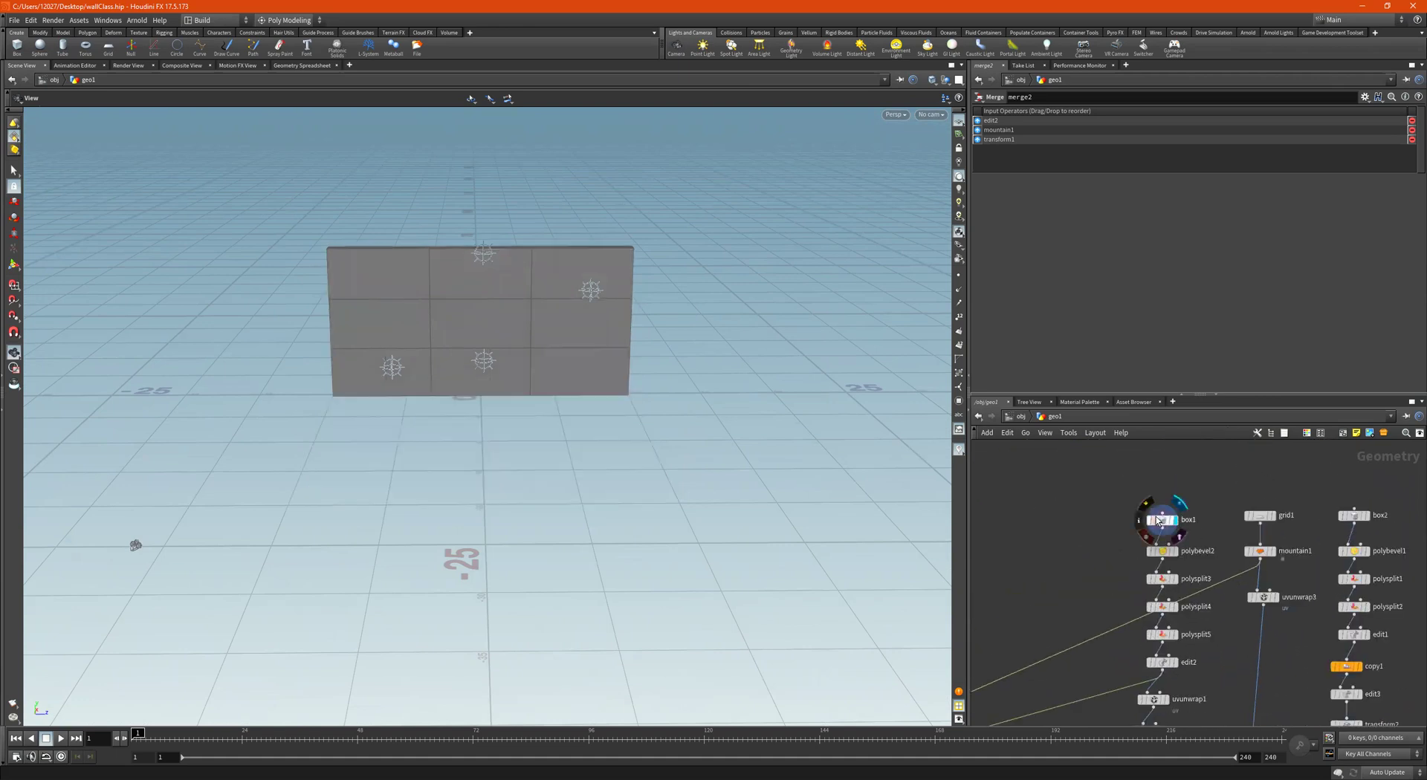
middle_drag(1192, 629, 1188, 517)
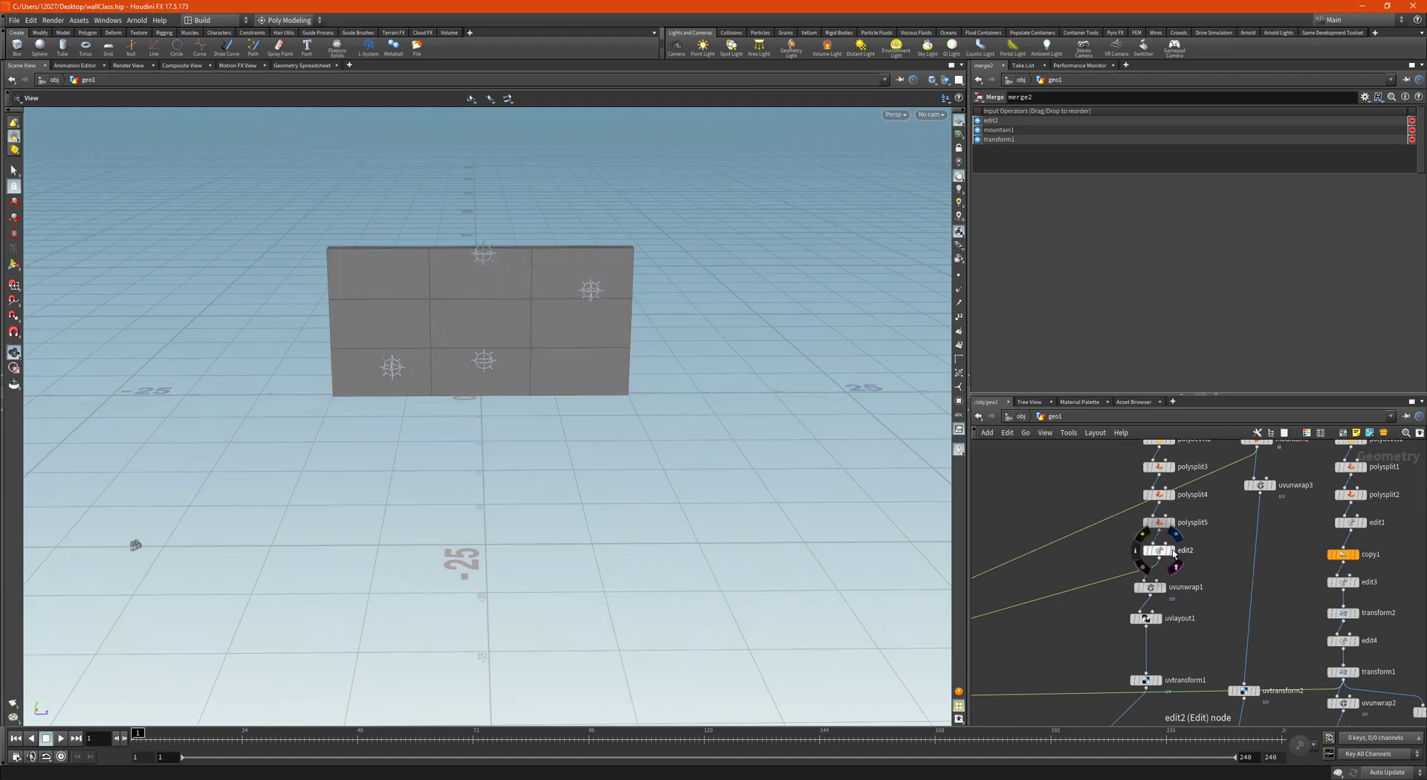
click(1170, 551)
middle_drag(1188, 575, 1187, 457)
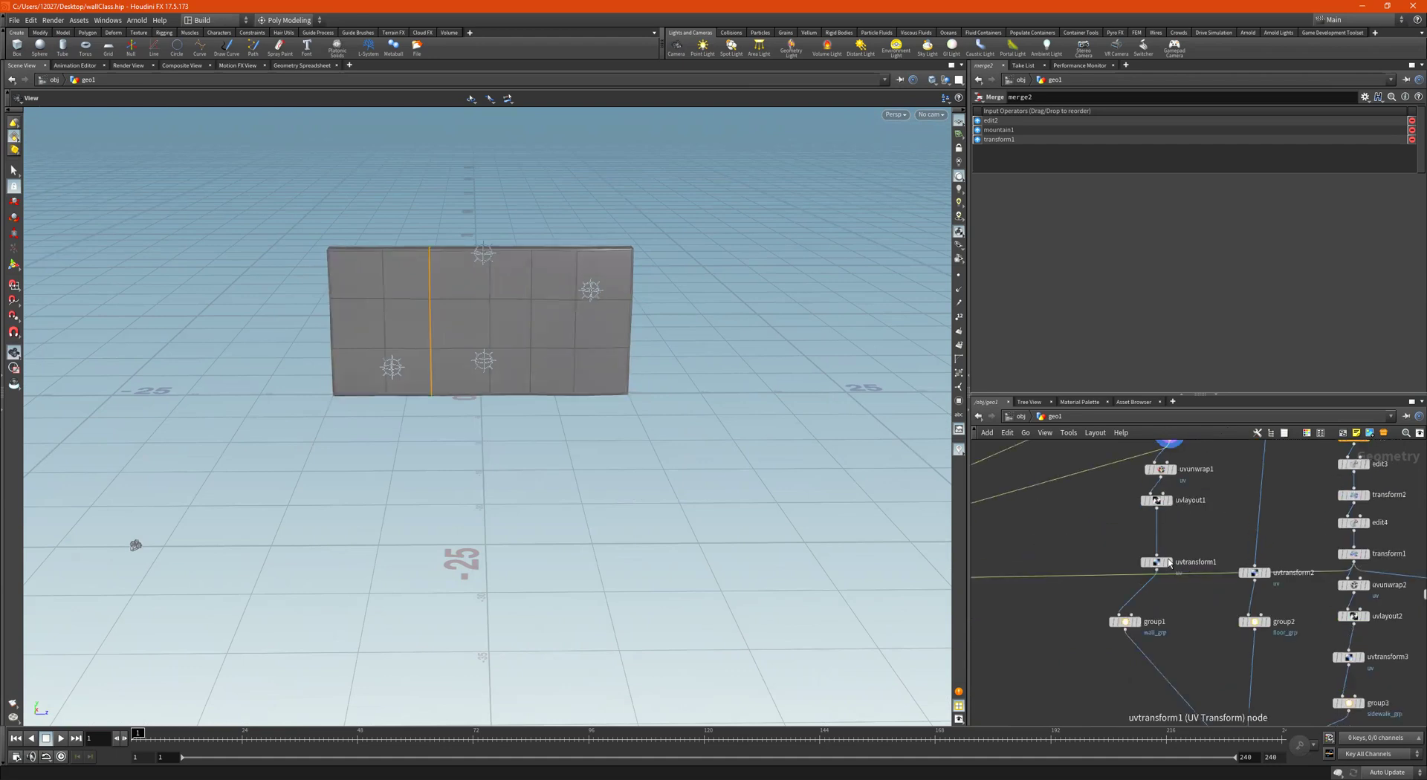
click(1159, 559)
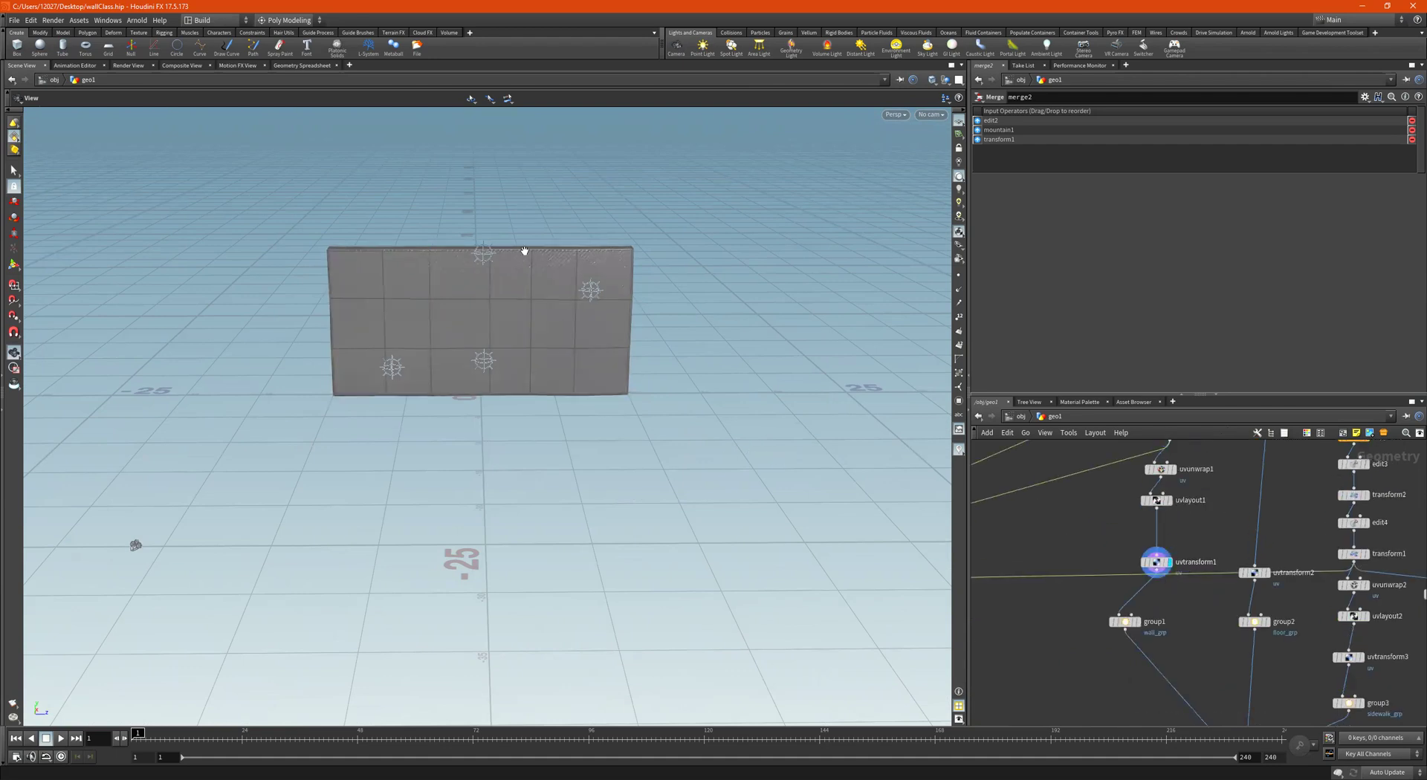
drag(447, 287, 436, 266)
right_drag(436, 266, 736, 244)
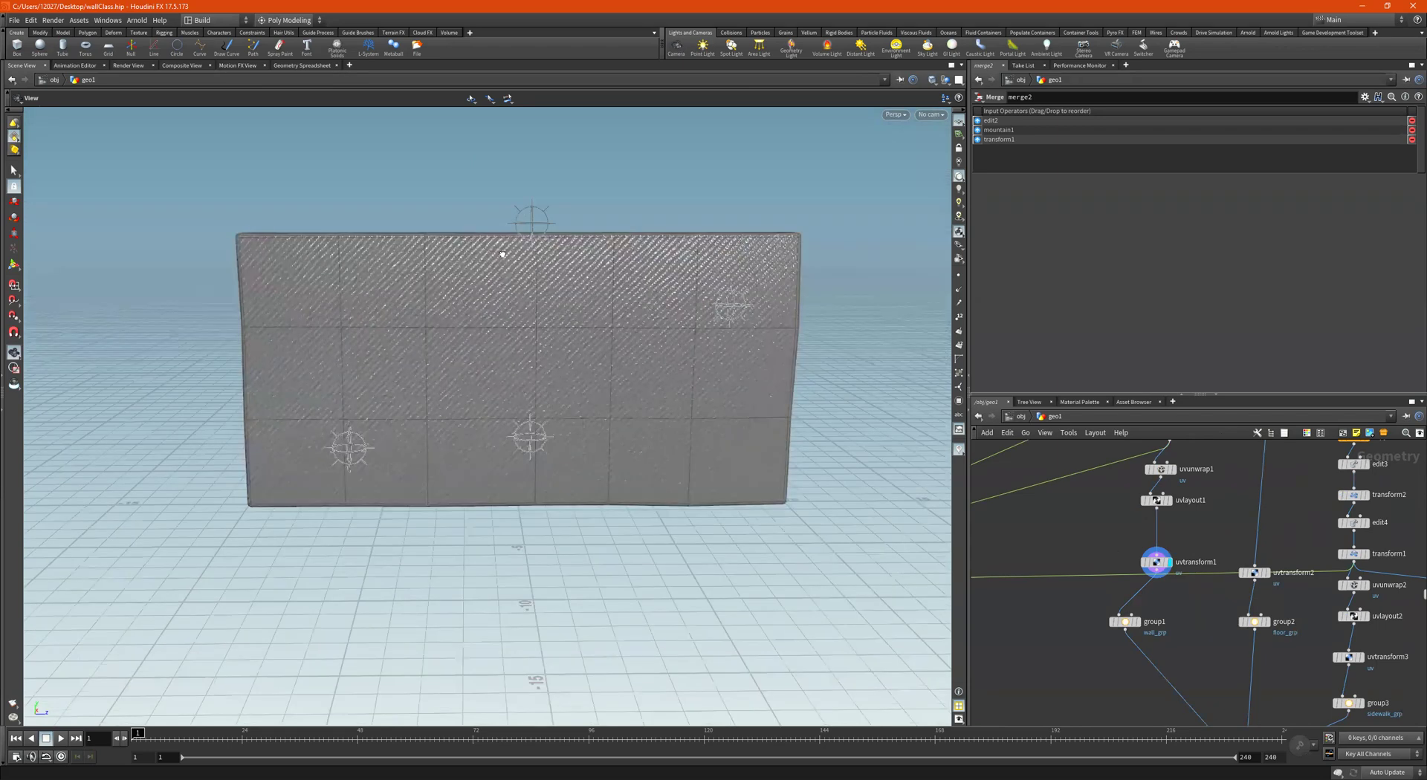
drag(503, 254, 504, 249)
scroll(1152, 662, up, 3)
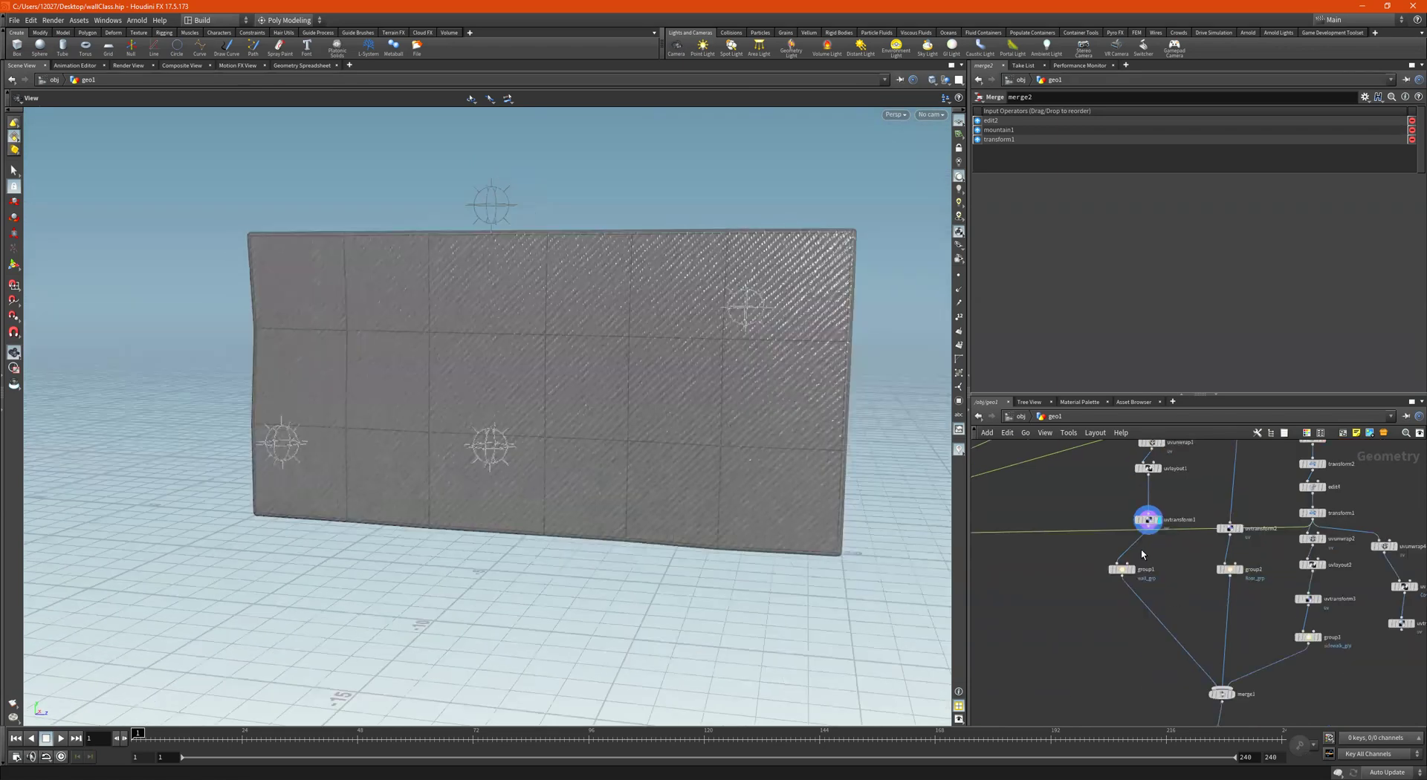
Show the wall_grp group node's settings, display the merge1 result, and undo the accidental node connection.
click(1119, 599)
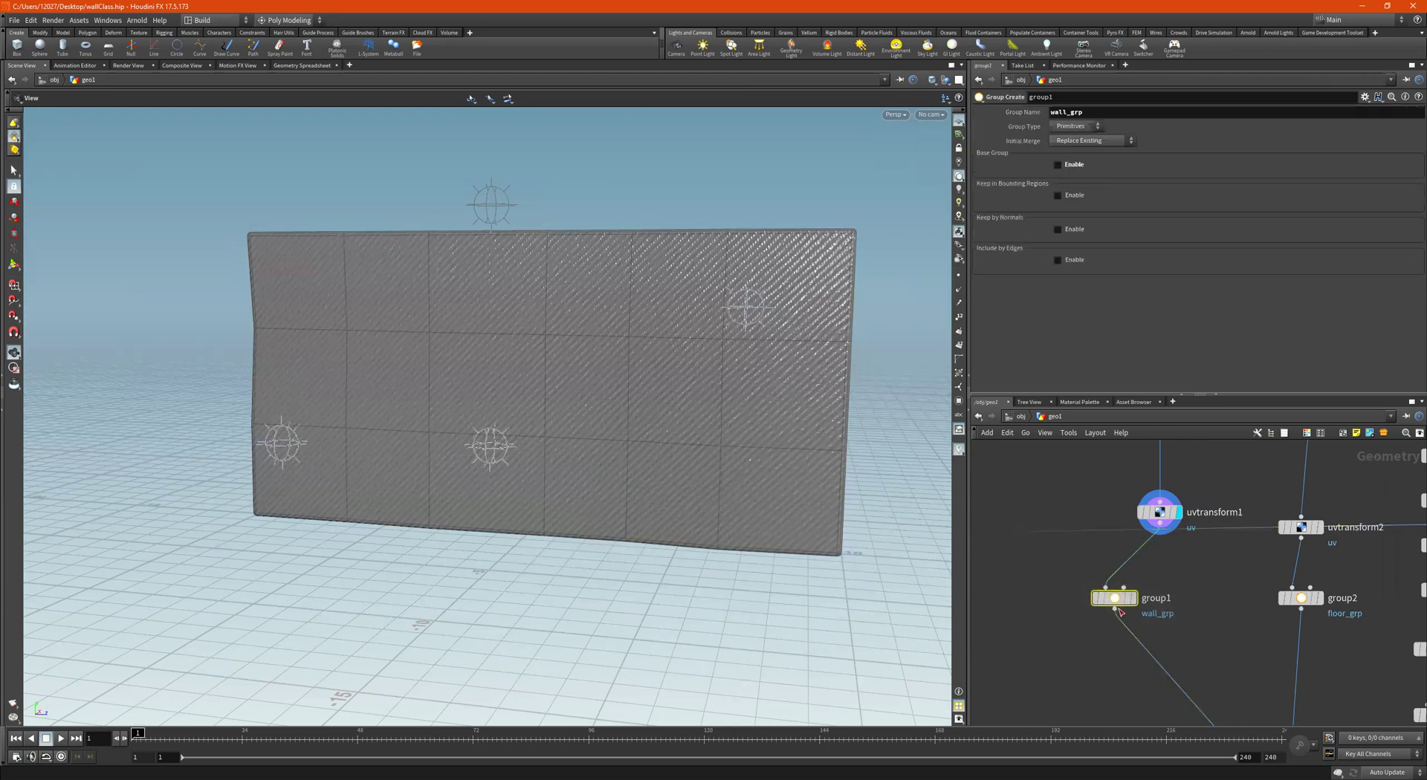
scroll(1170, 630, down, 3)
middle_drag(1172, 630, 1092, 455)
scroll(1155, 548, up, 3)
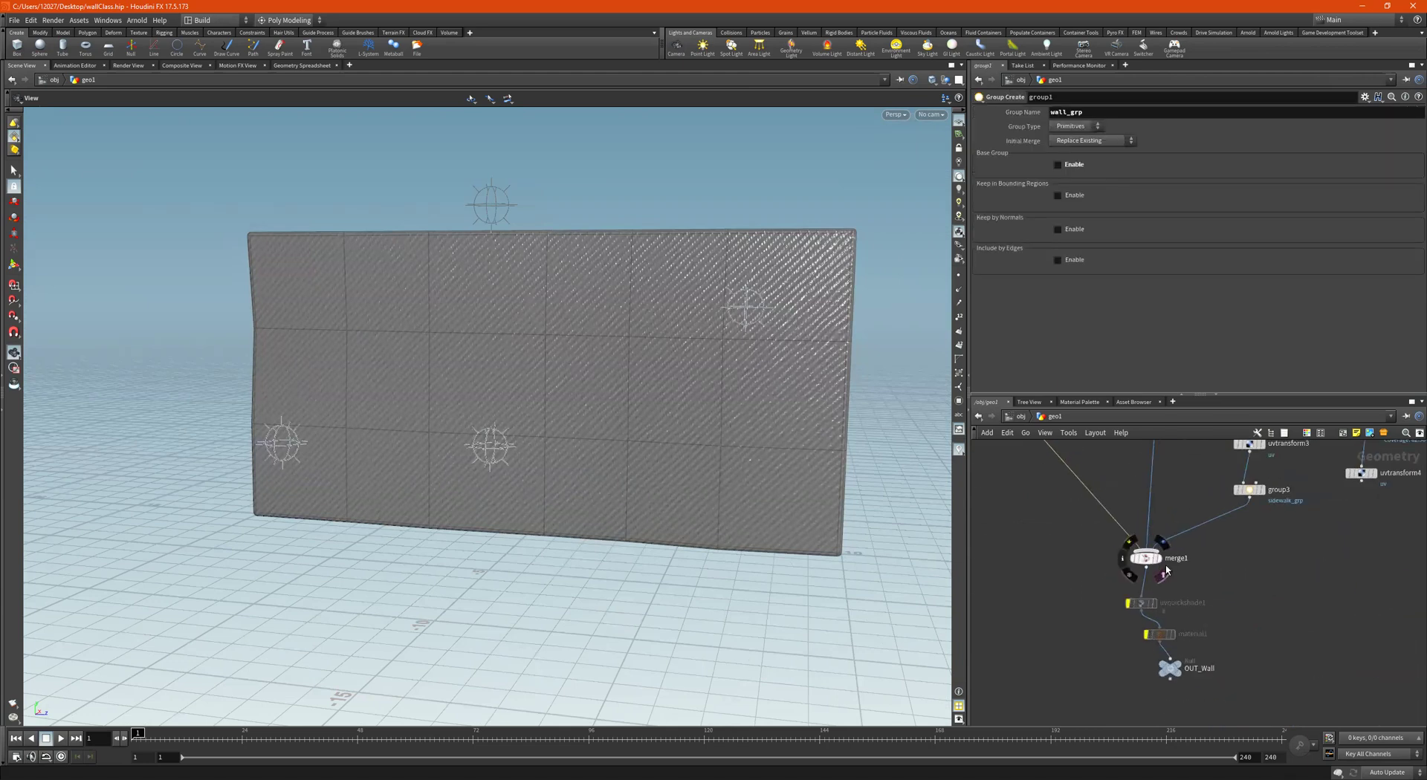
click(1163, 565)
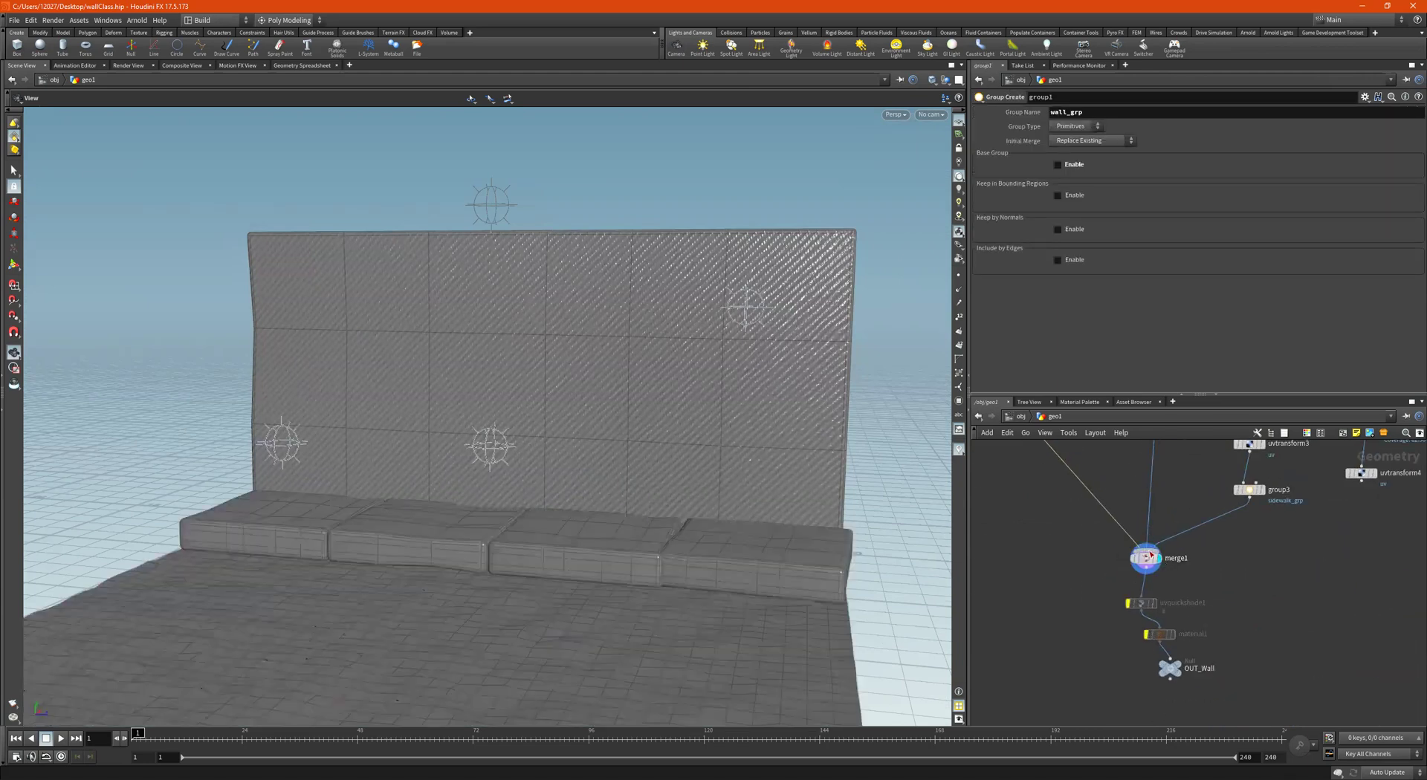
key(ctrl+z)
Select and display the wall chain's edit2 node and inspect the edited wall from several angles.
scroll(1254, 542, down, 3)
middle_drag(1261, 542, 1279, 619)
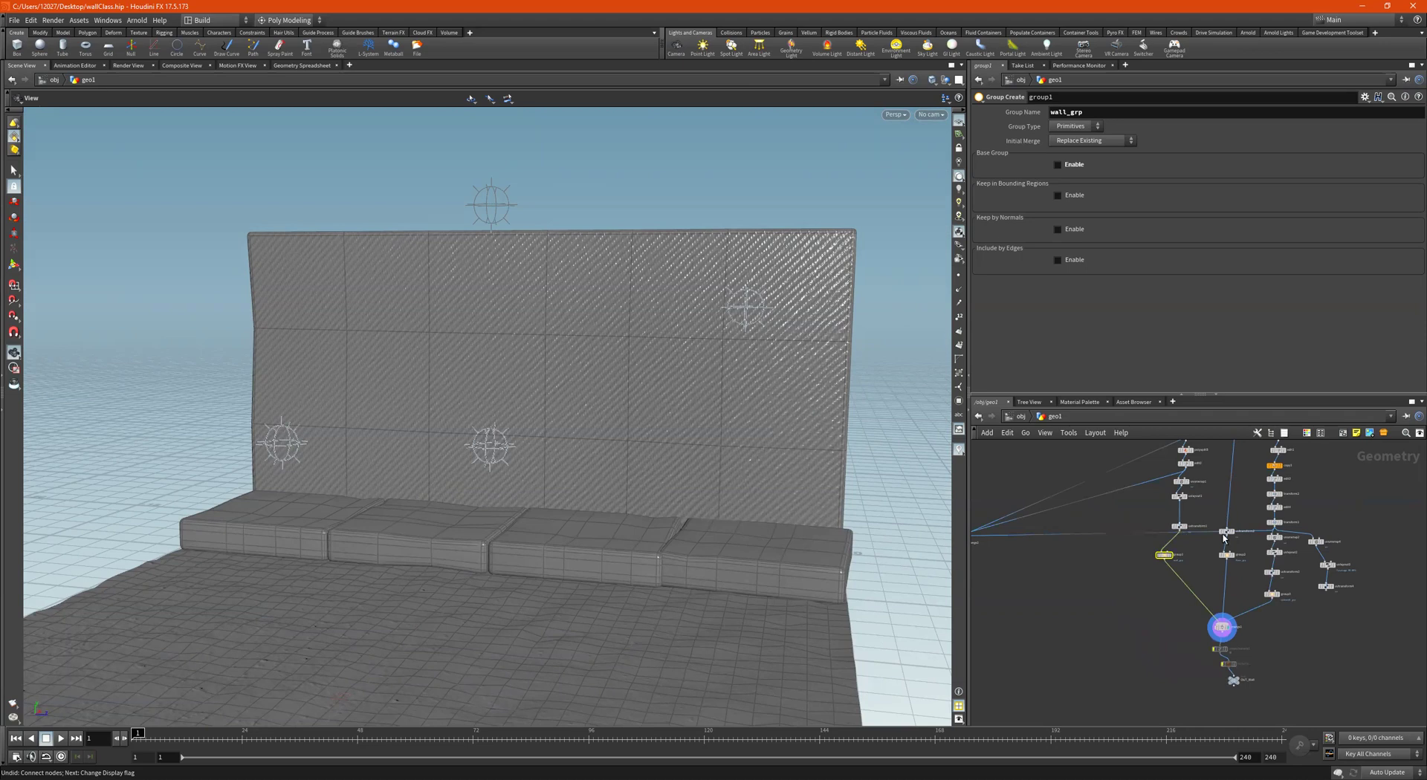
middle_drag(1254, 488, 1265, 597)
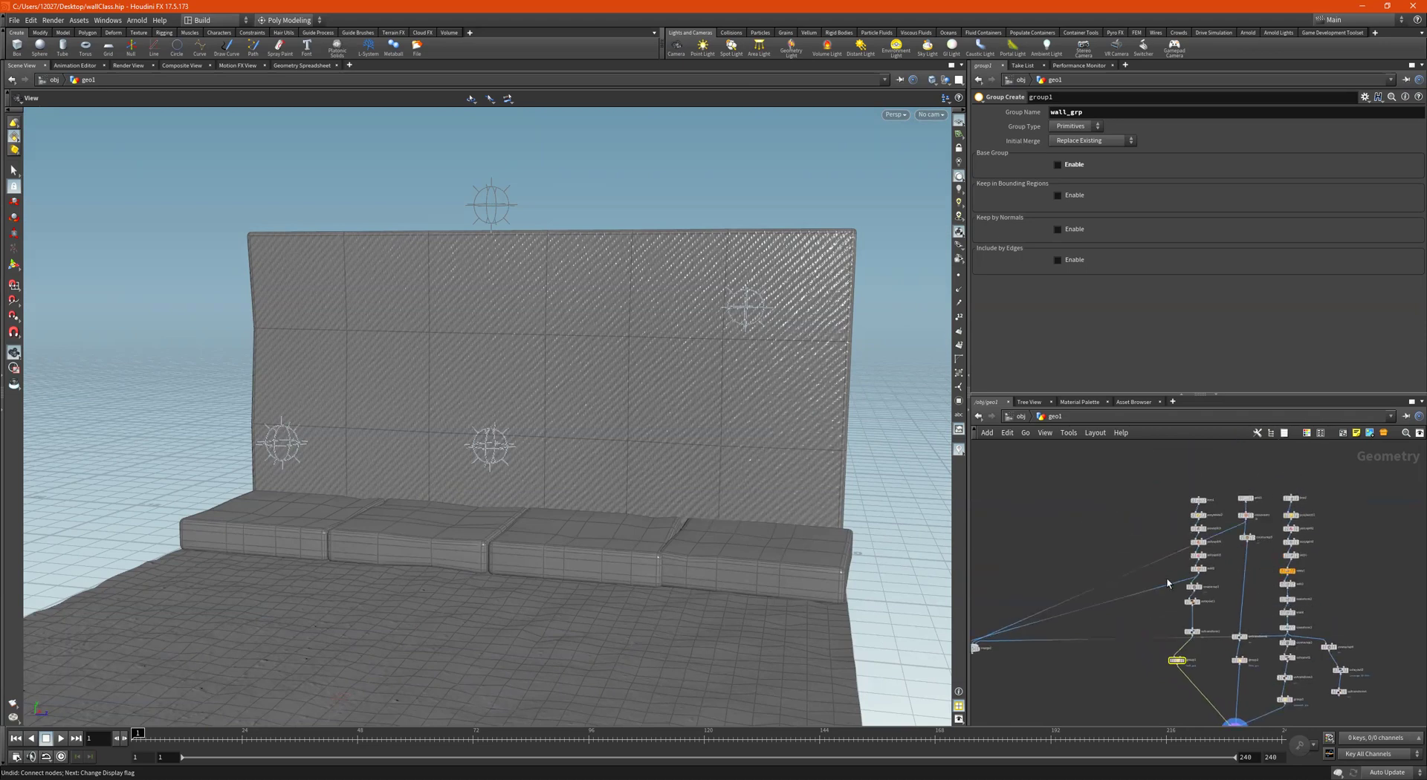
scroll(1166, 584, up, 2)
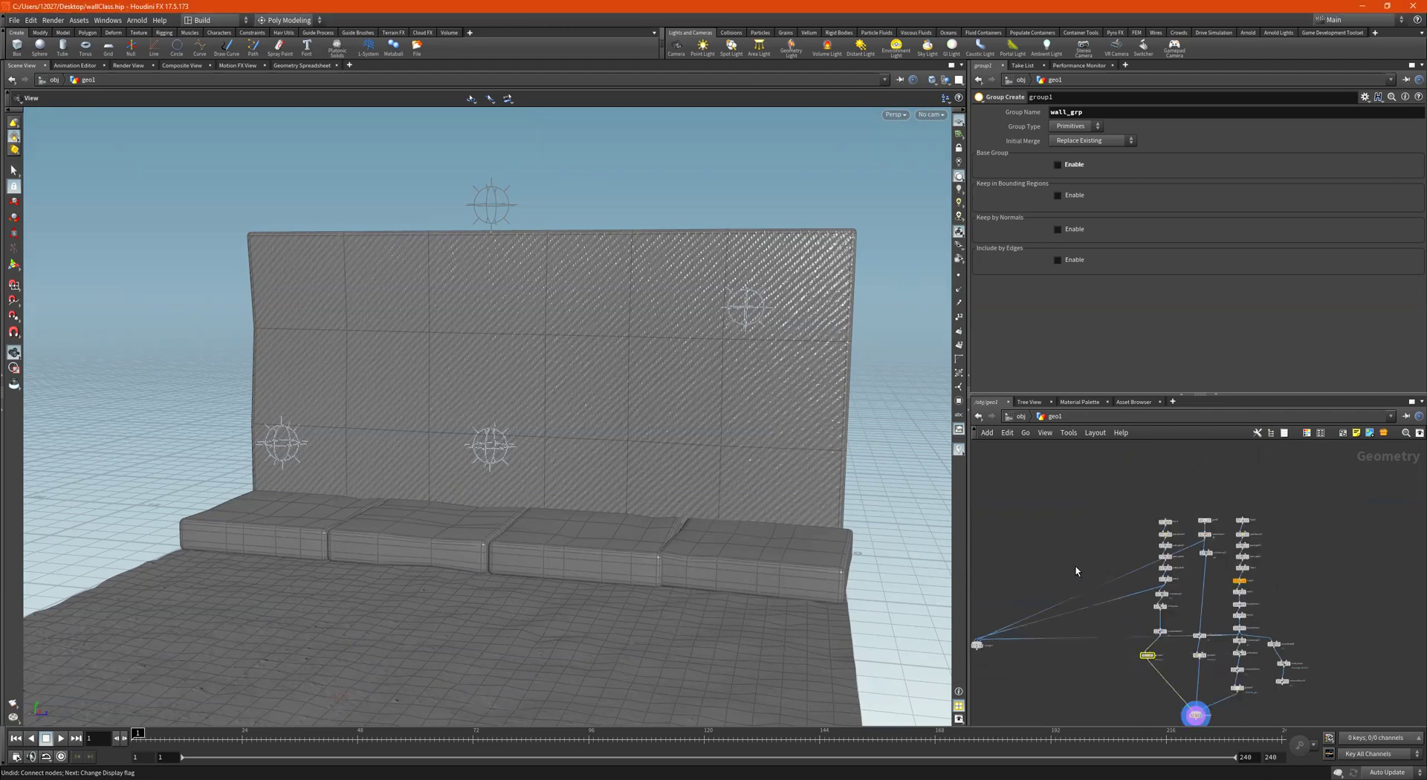
middle_drag(1075, 565, 1221, 523)
scroll(1166, 592, up, 1)
scroll(1167, 593, up, 1)
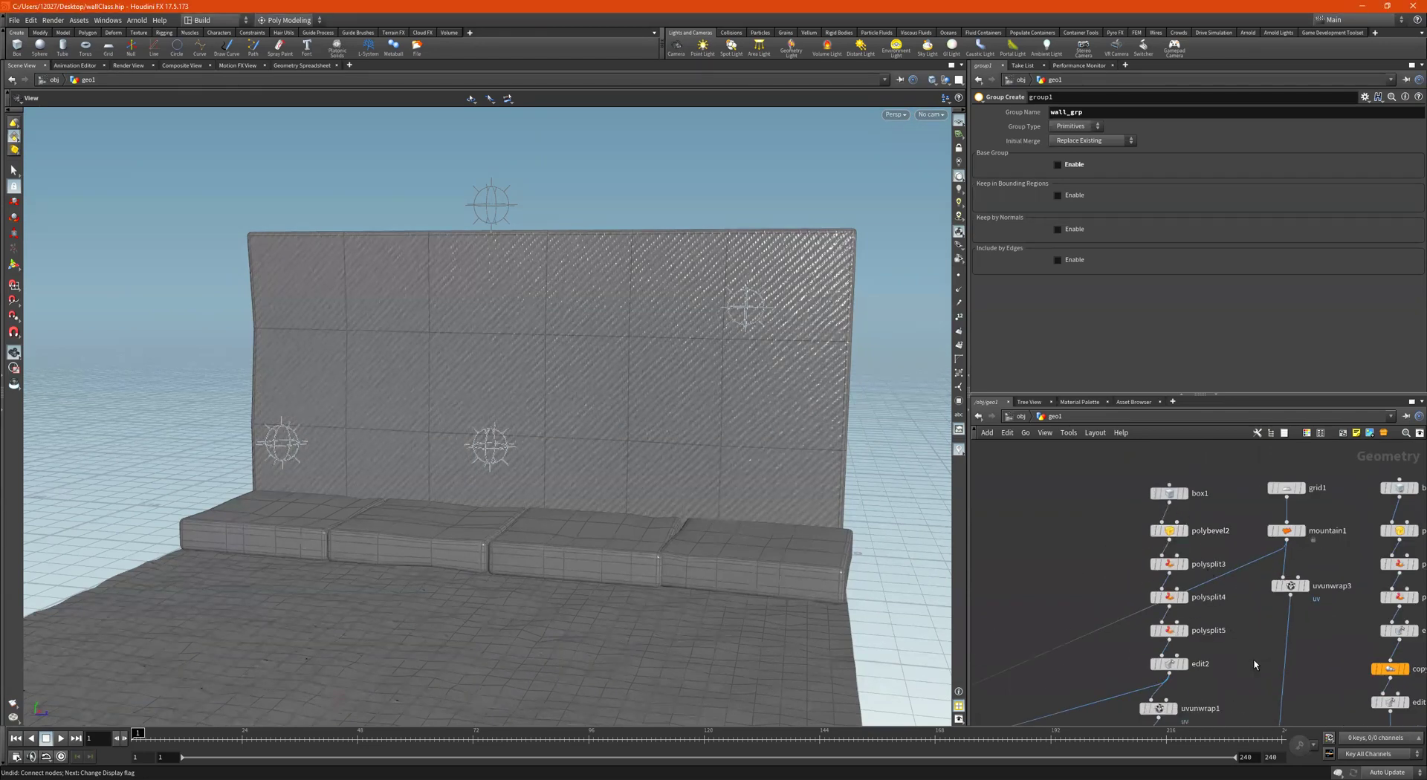
middle_drag(1254, 662, 1247, 624)
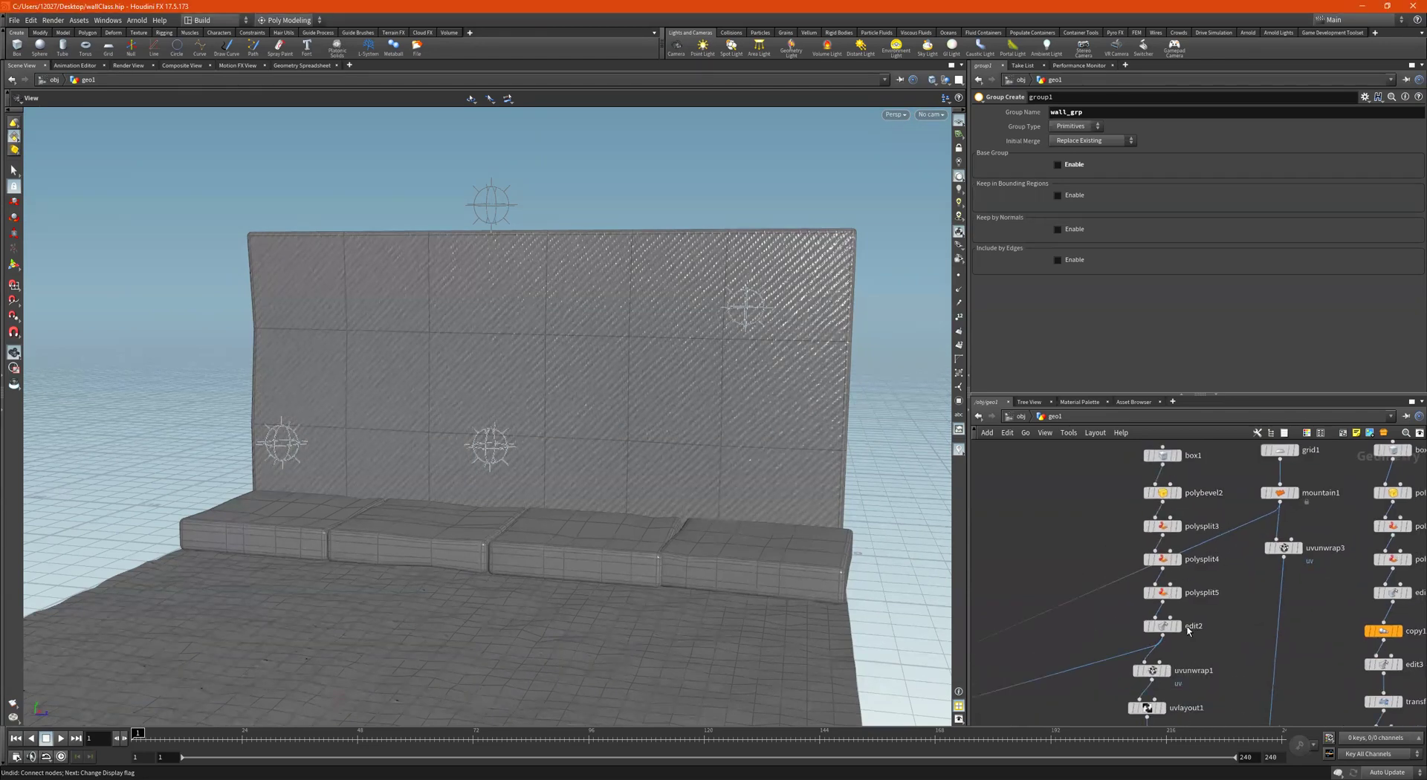
click(1182, 605)
click(1164, 630)
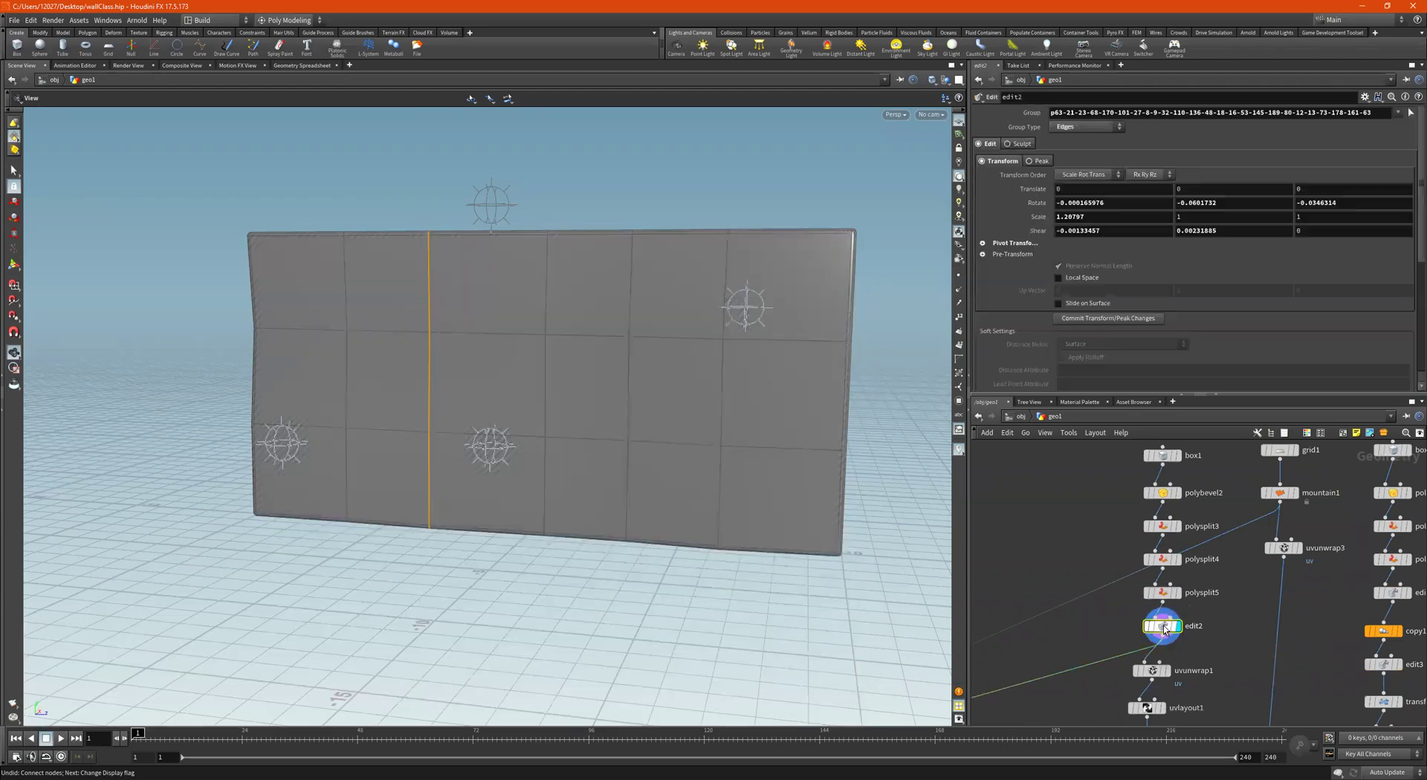
alt+drag(672, 344, 638, 399)
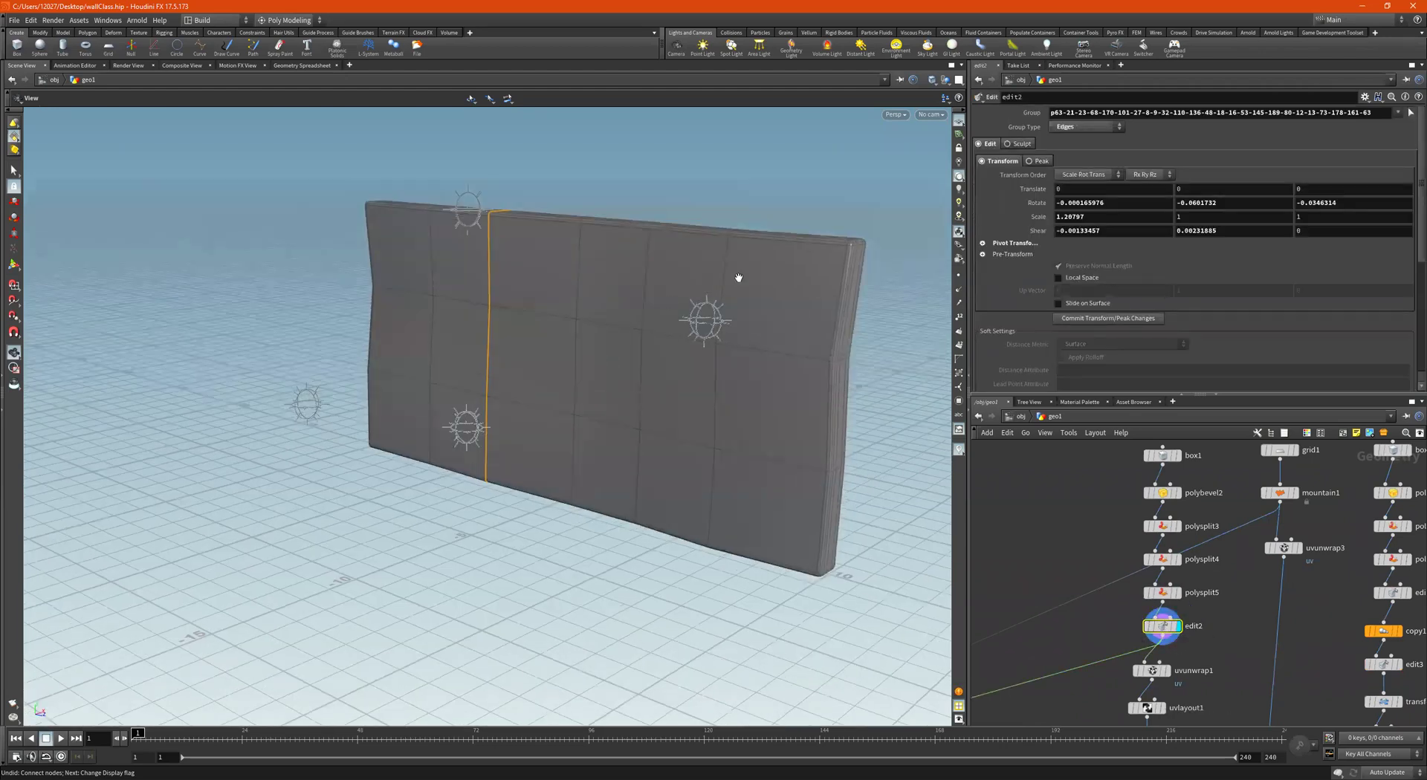
alt+drag(738, 277, 574, 261)
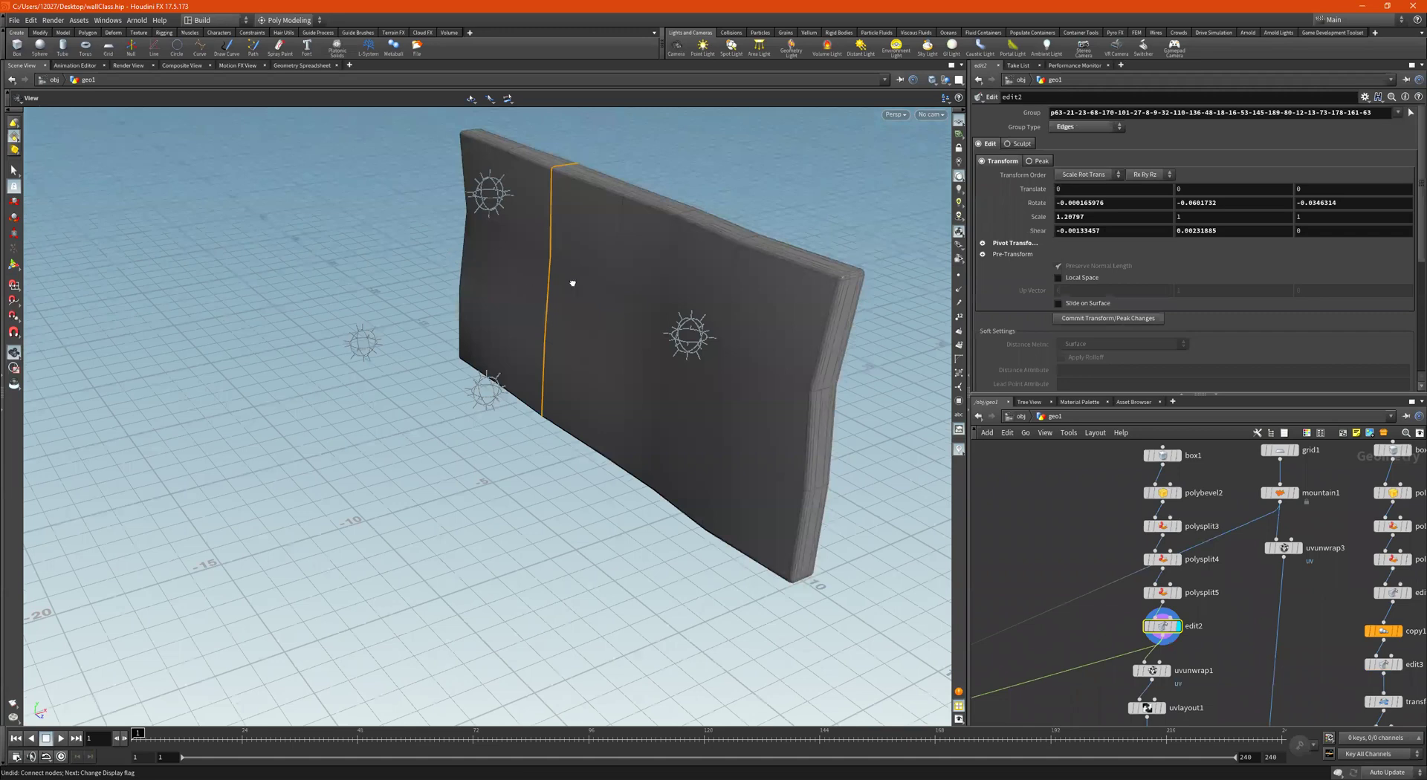
alt+drag(668, 269, 623, 380)
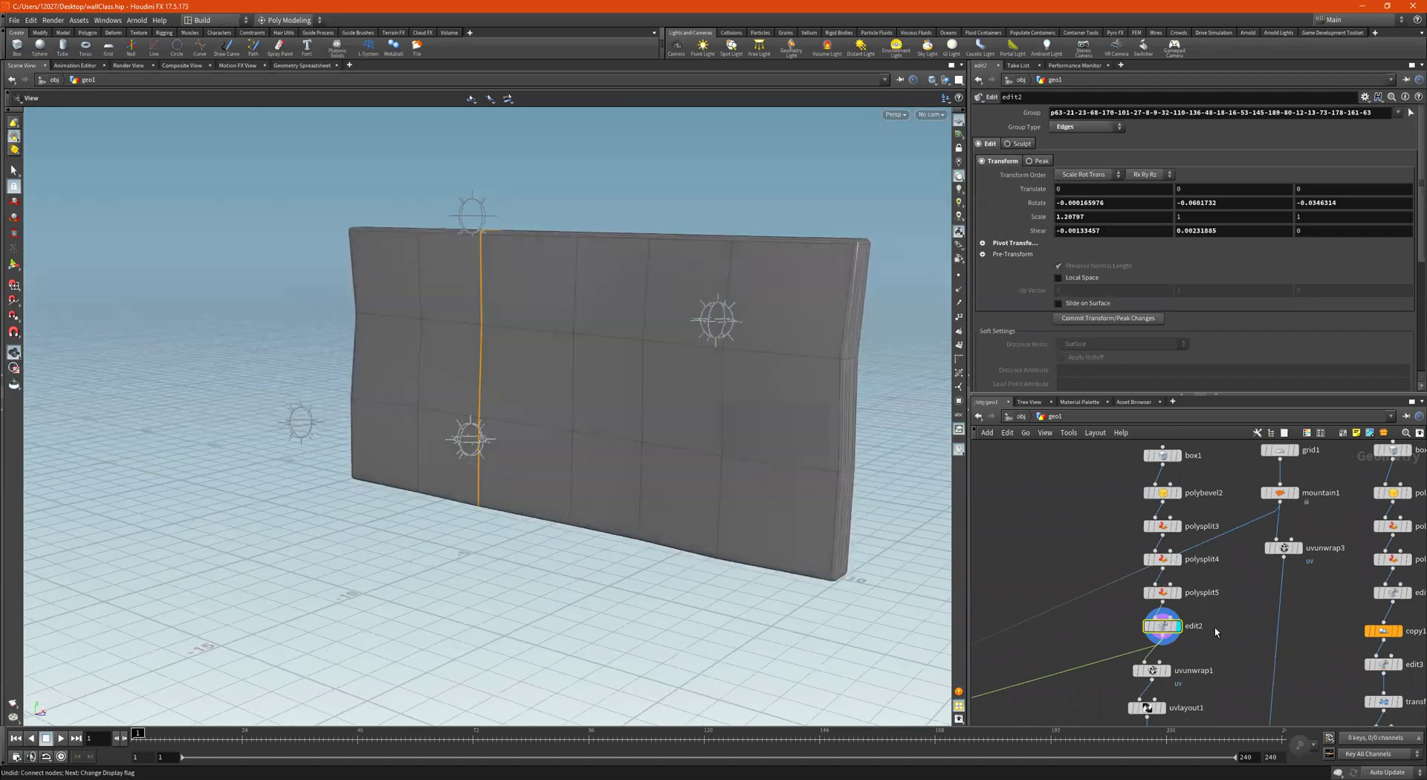
Select and display the mountain1 node in the grid1 chain and view the whole floor surface.
middle_drag(1216, 632, 1225, 574)
scroll(1224, 532, down, 2)
middle_drag(1288, 472, 1189, 618)
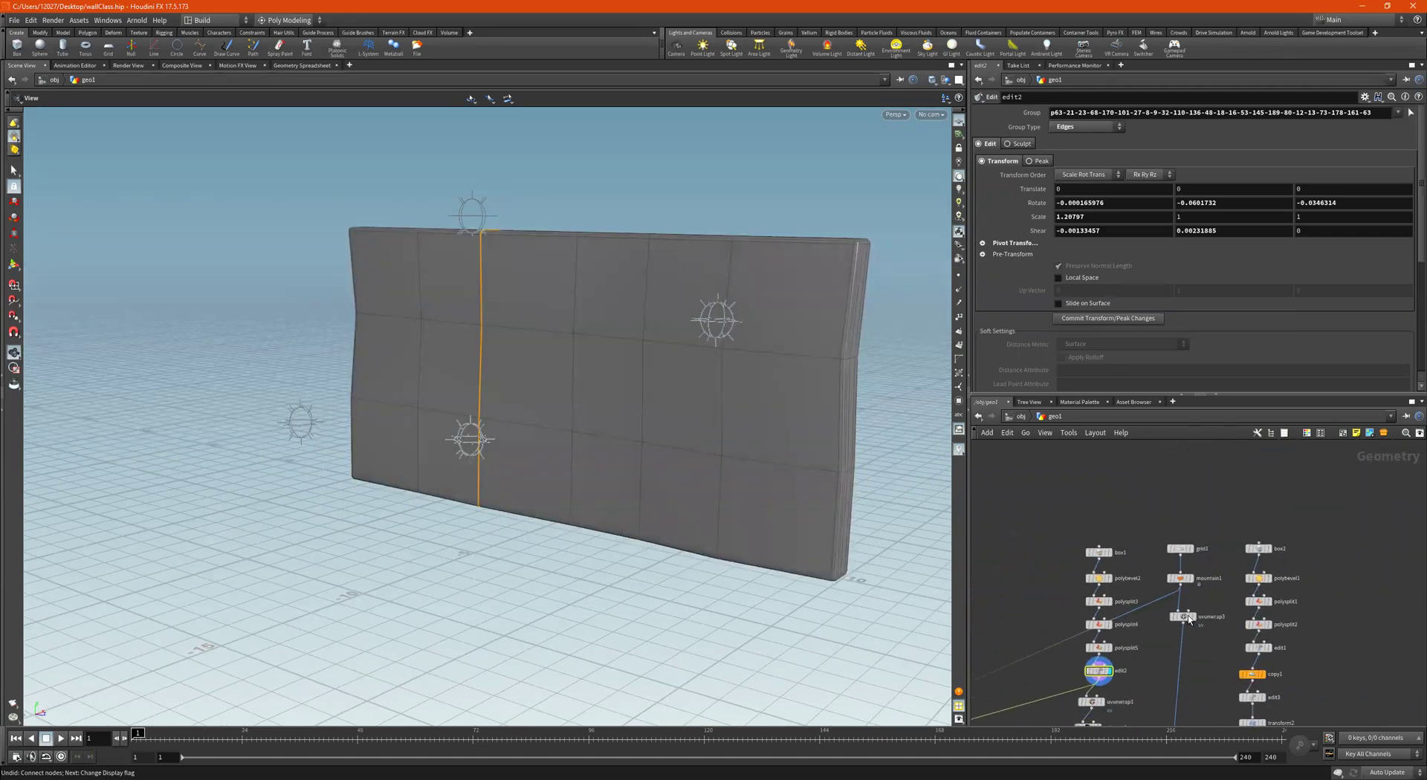
scroll(1214, 569, up, 3)
click(1173, 587)
click(1156, 588)
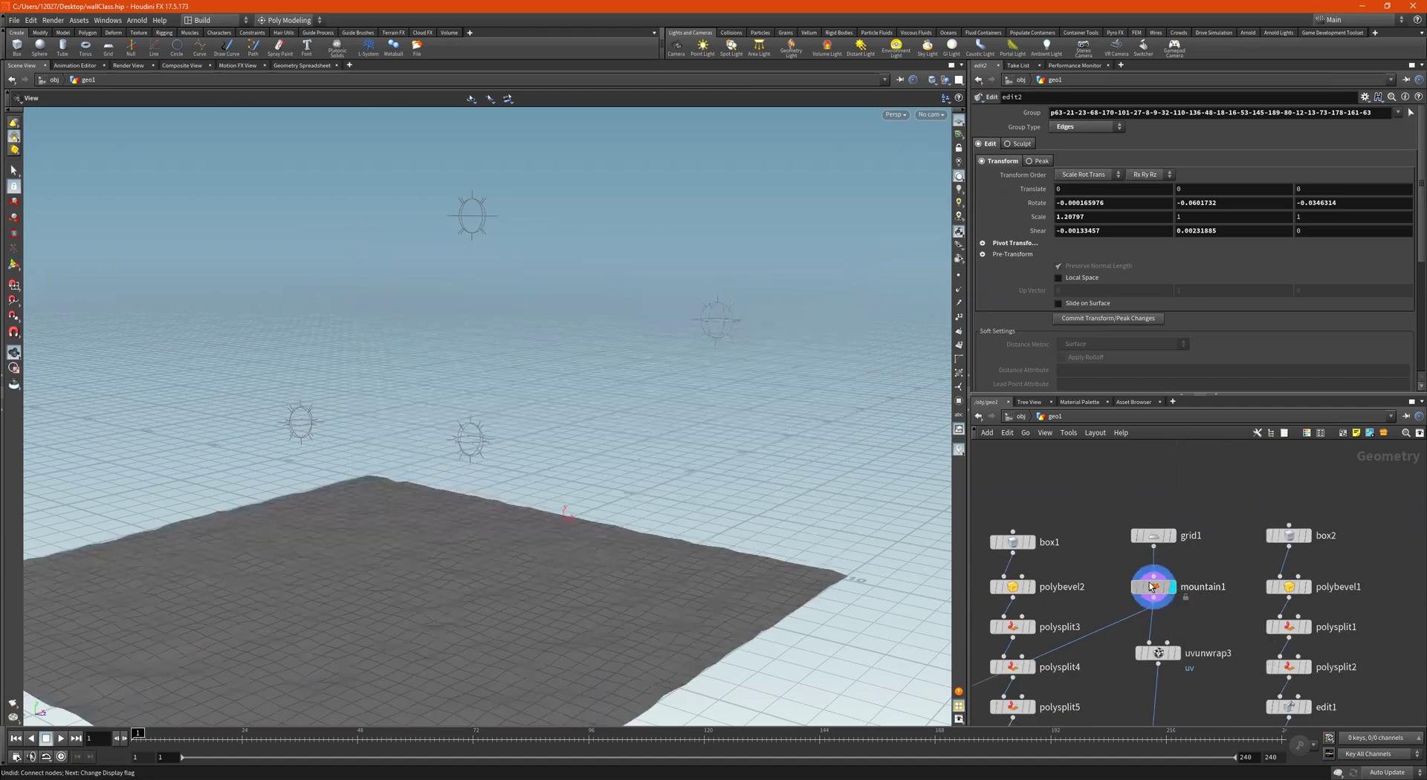
scroll(554, 586, down, 4)
middle_drag(466, 652, 646, 553)
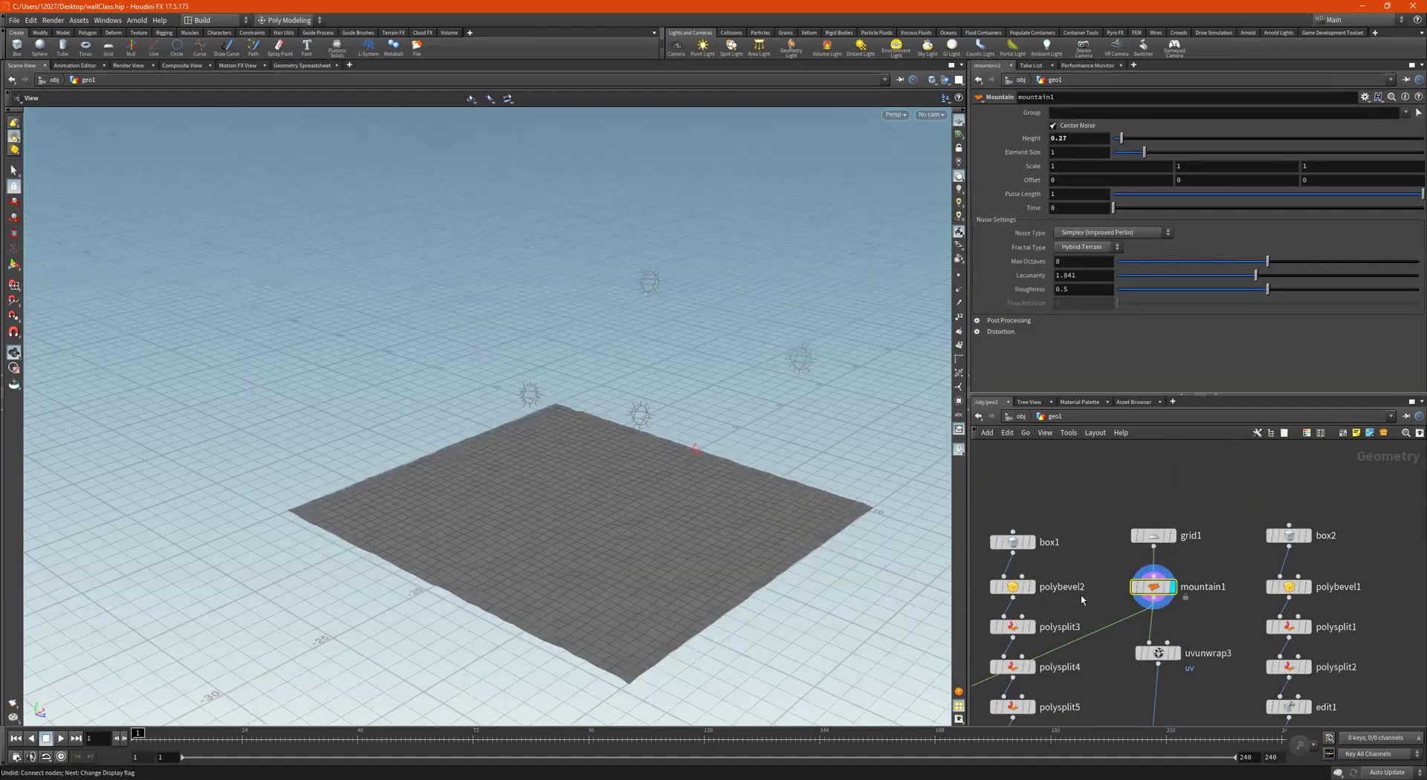
Display the sidewalk chain's transform1 node, compare it with transform2, and return the display to transform1.
middle_drag(1328, 593, 1248, 454)
scroll(1227, 617, up, 1)
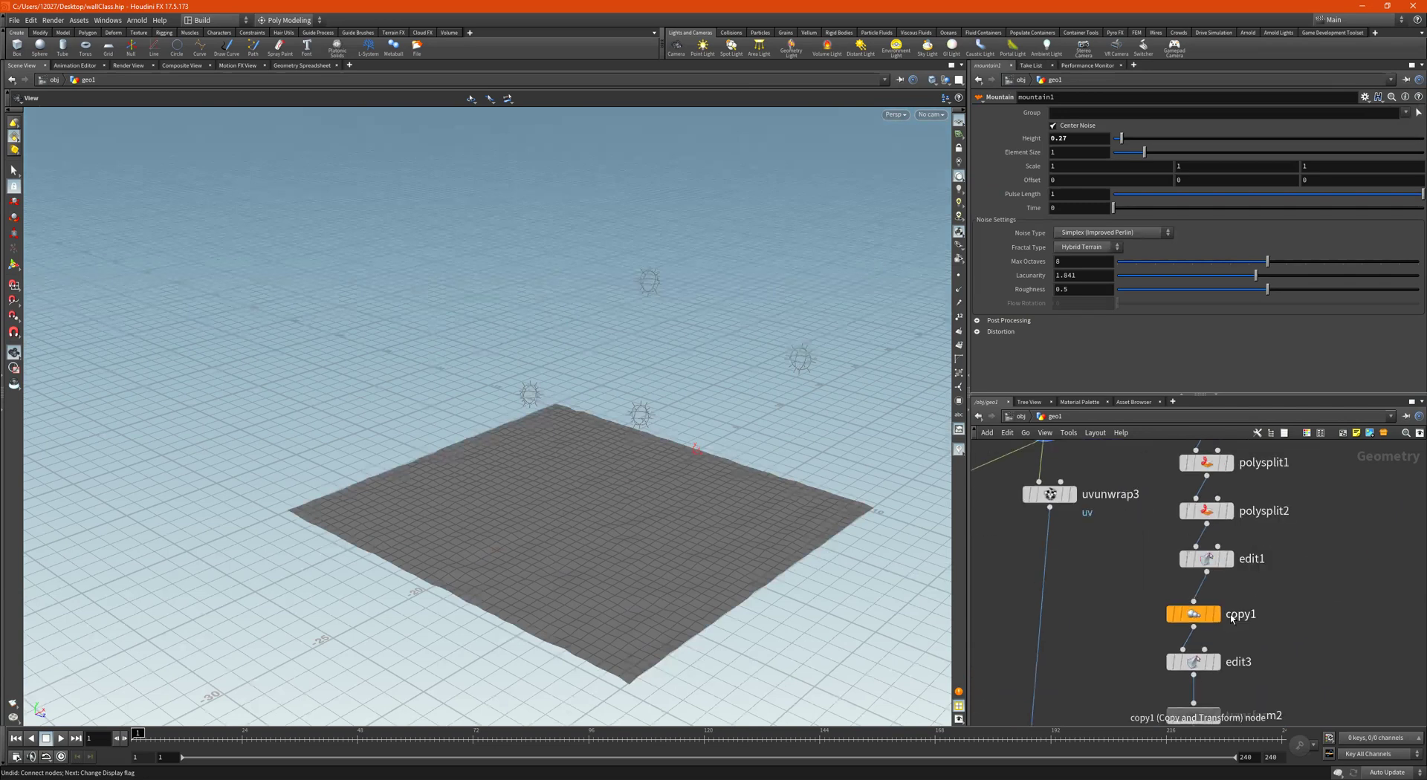
scroll(1296, 659, down, 3)
middle_drag(1296, 660, 1287, 550)
scroll(1238, 635, up, 3)
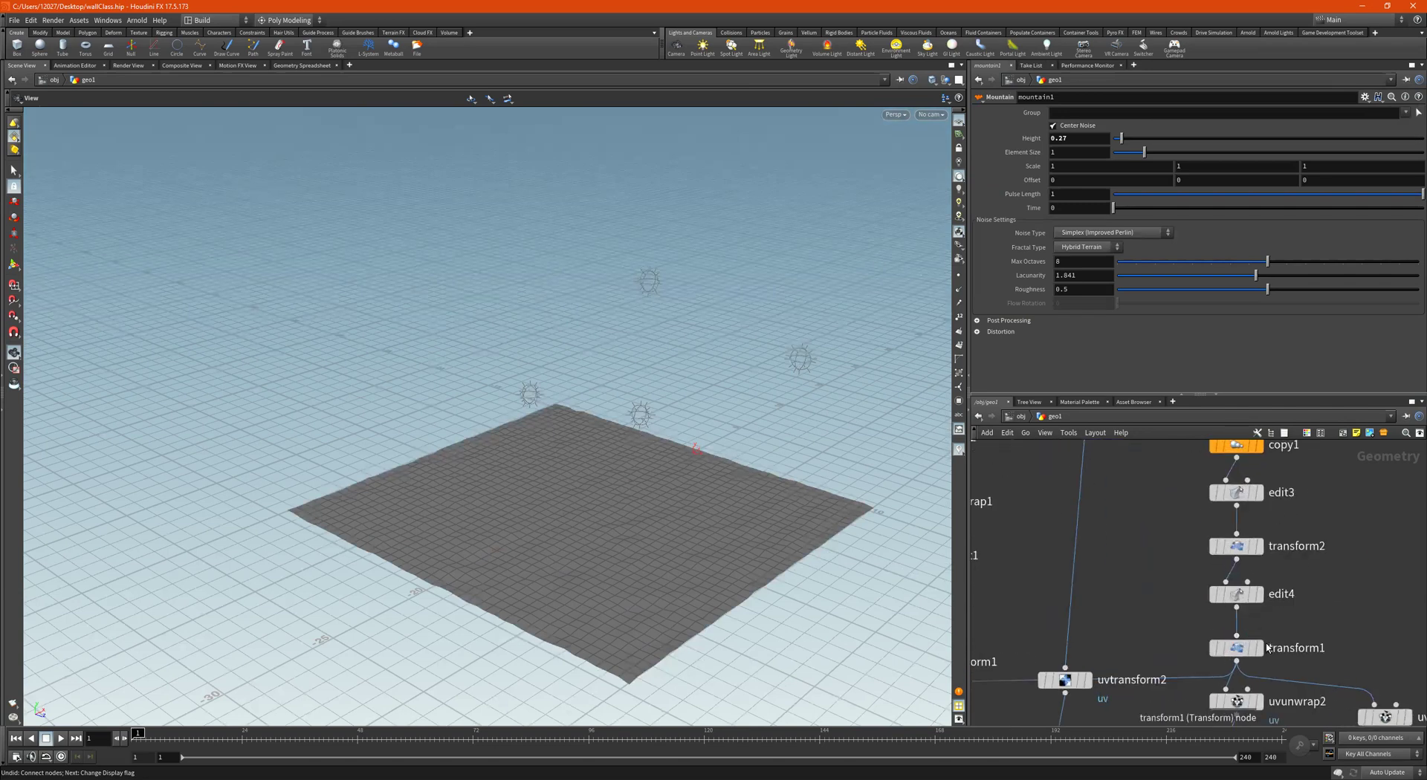
scroll(1263, 637, up, 2)
click(1260, 645)
click(1235, 647)
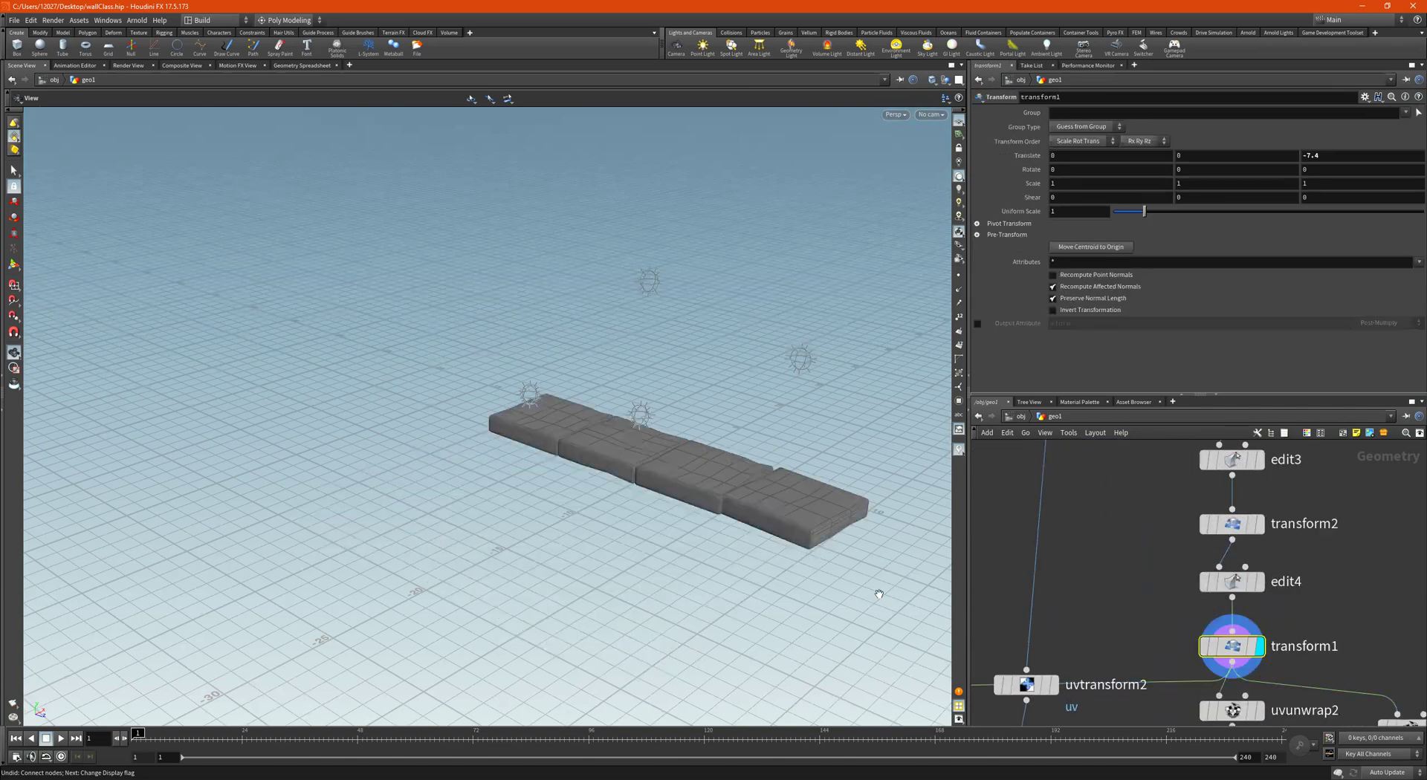
click(1263, 529)
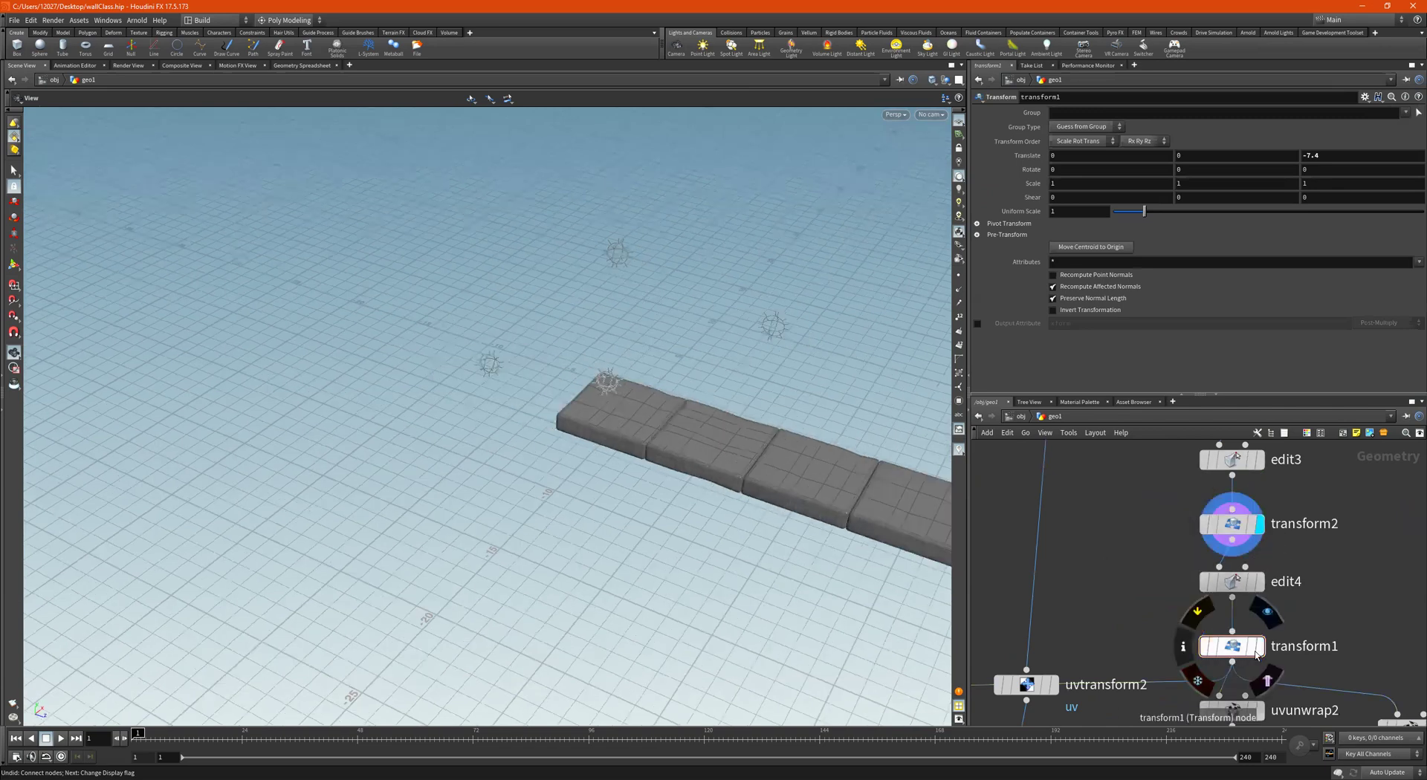
click(1243, 648)
Display the merge2 node combining the wall, floor and sidewalk before their UV nodes.
scroll(1181, 588, down, 5)
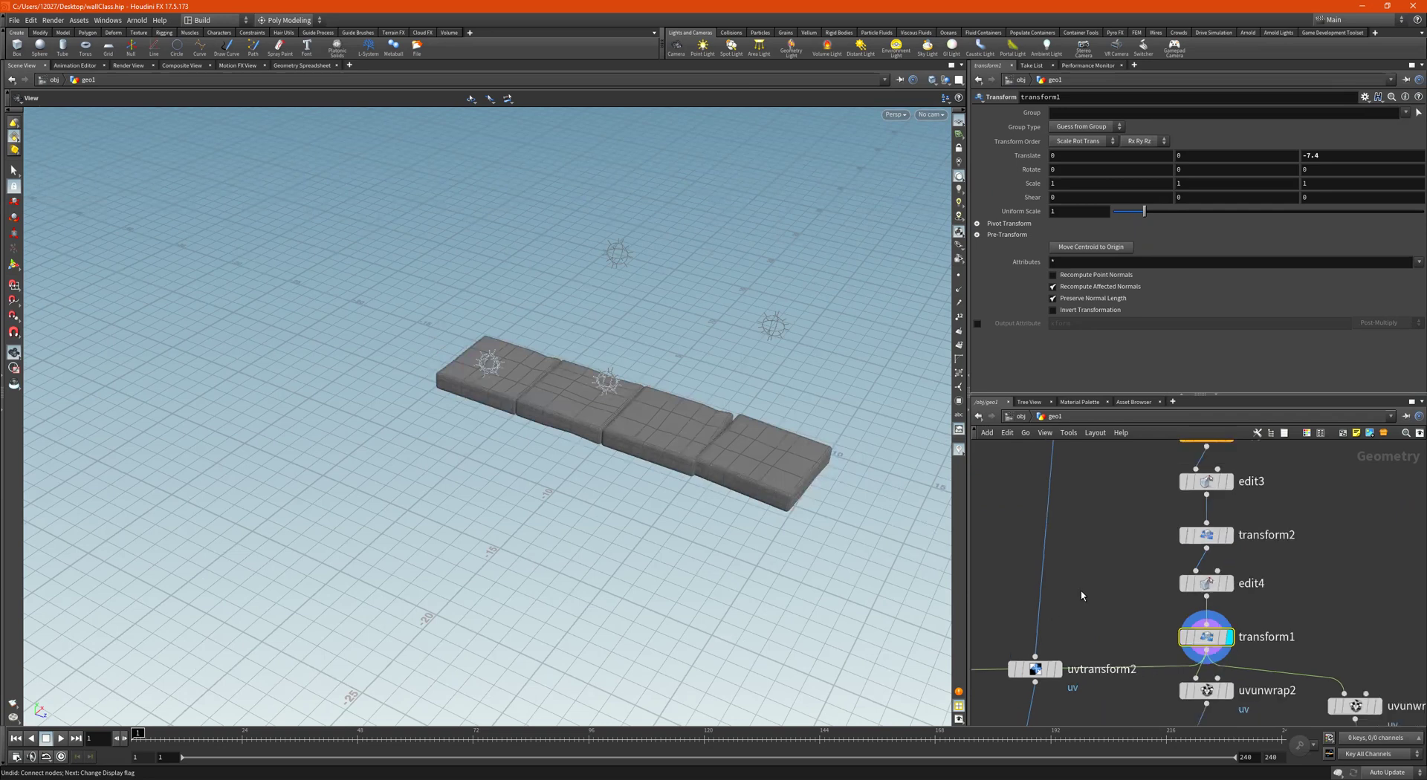
middle_drag(1097, 594, 1243, 582)
scroll(1148, 600, up, 5)
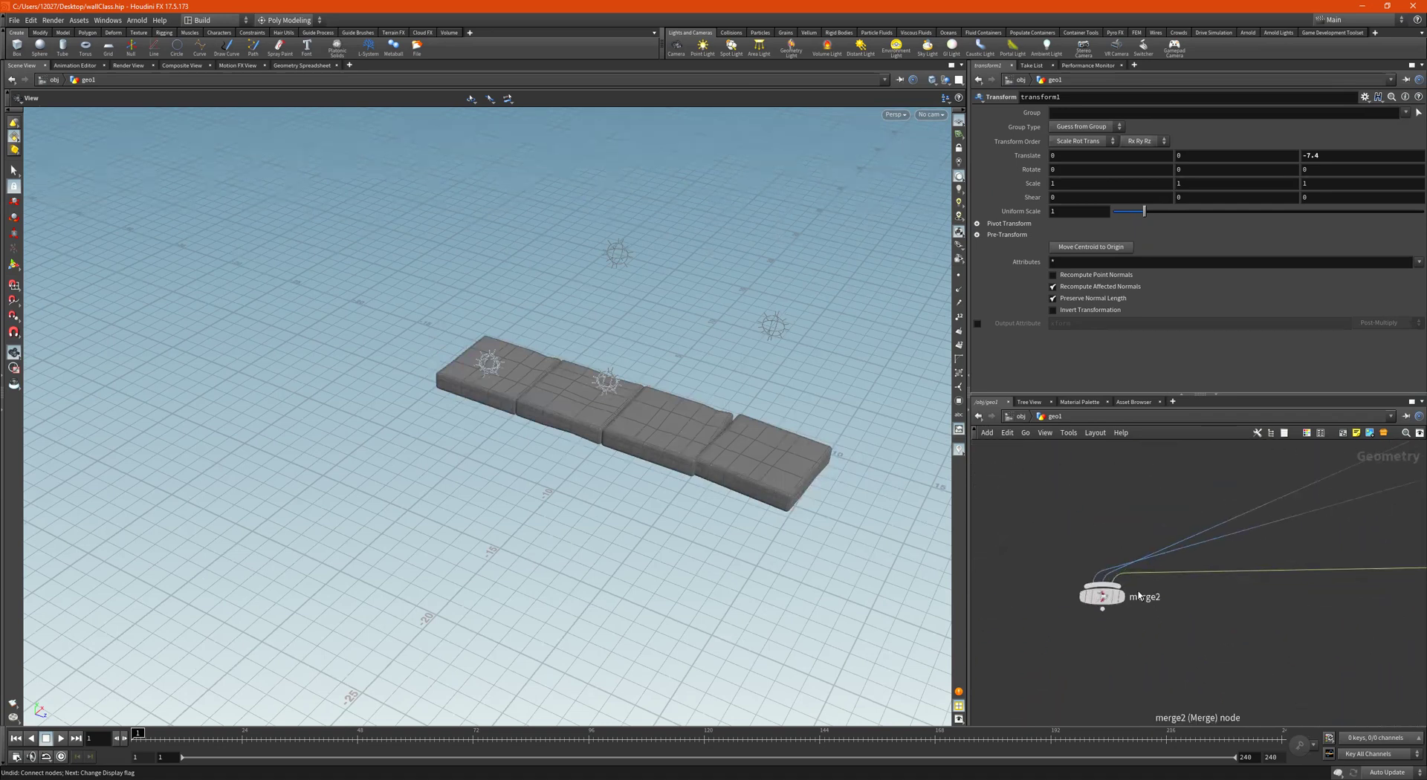
click(1122, 596)
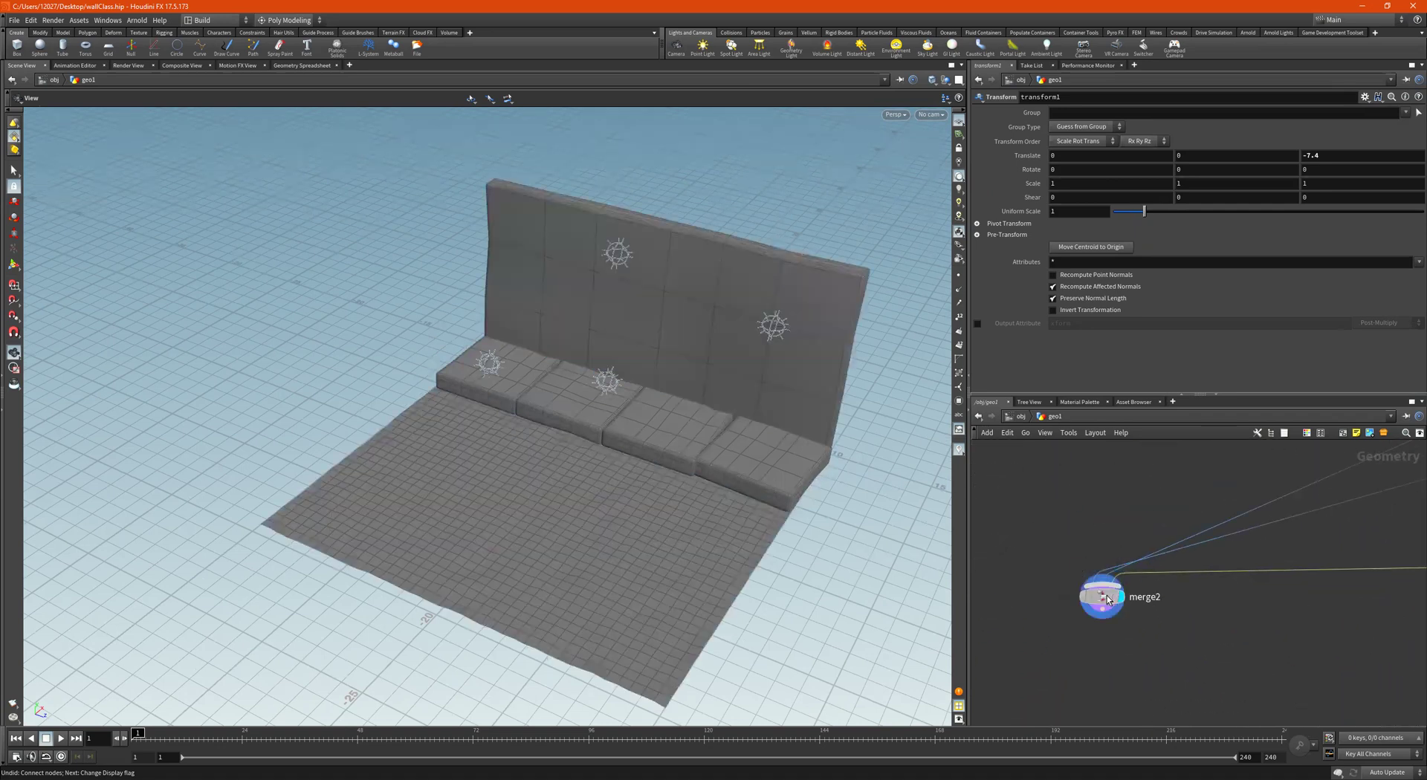
Select the UV, group, merge and output nodes at the lower end of the chains, then return to merge2.
scroll(1182, 591, down, 5)
scroll(1316, 594, down, 1)
middle_drag(1316, 610, 1076, 634)
middle_drag(1330, 579, 1309, 550)
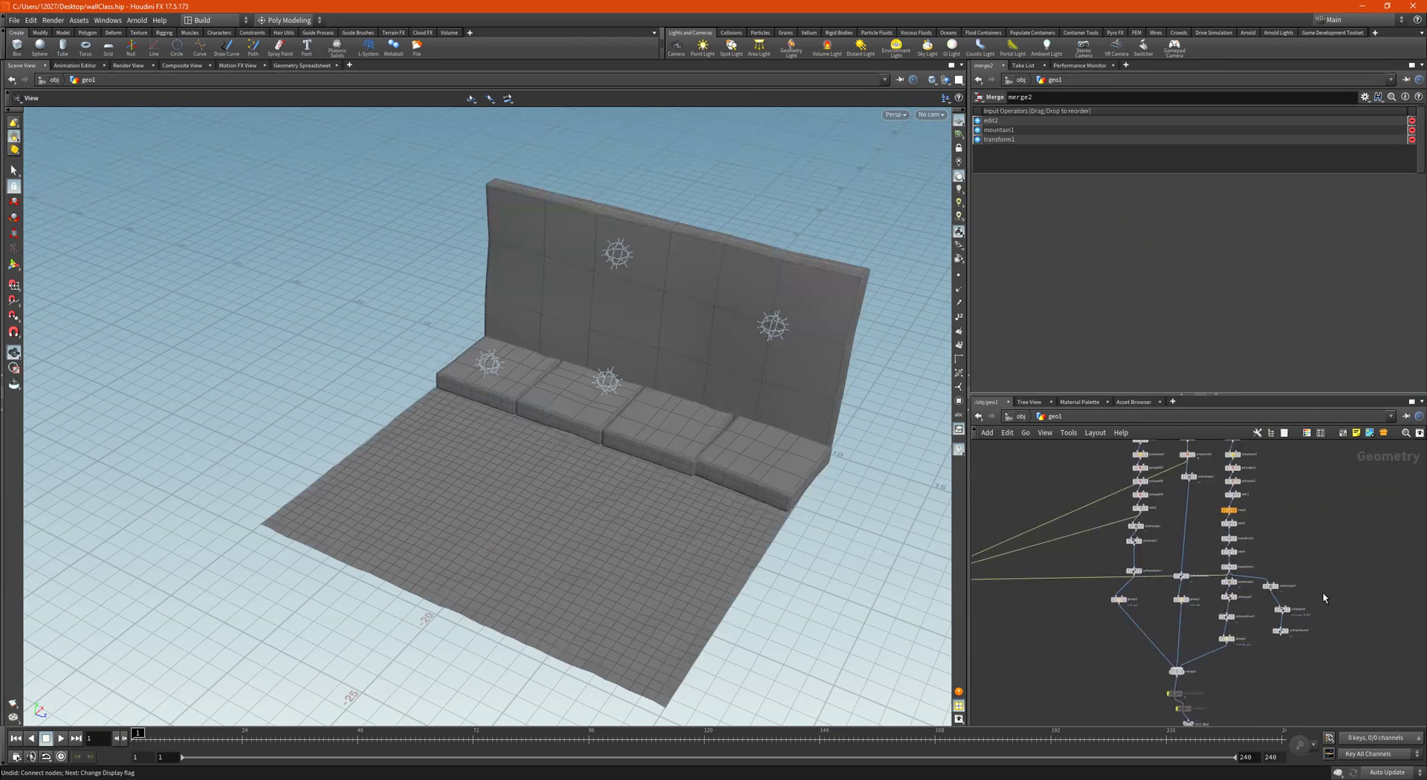
drag(1322, 592, 1061, 727)
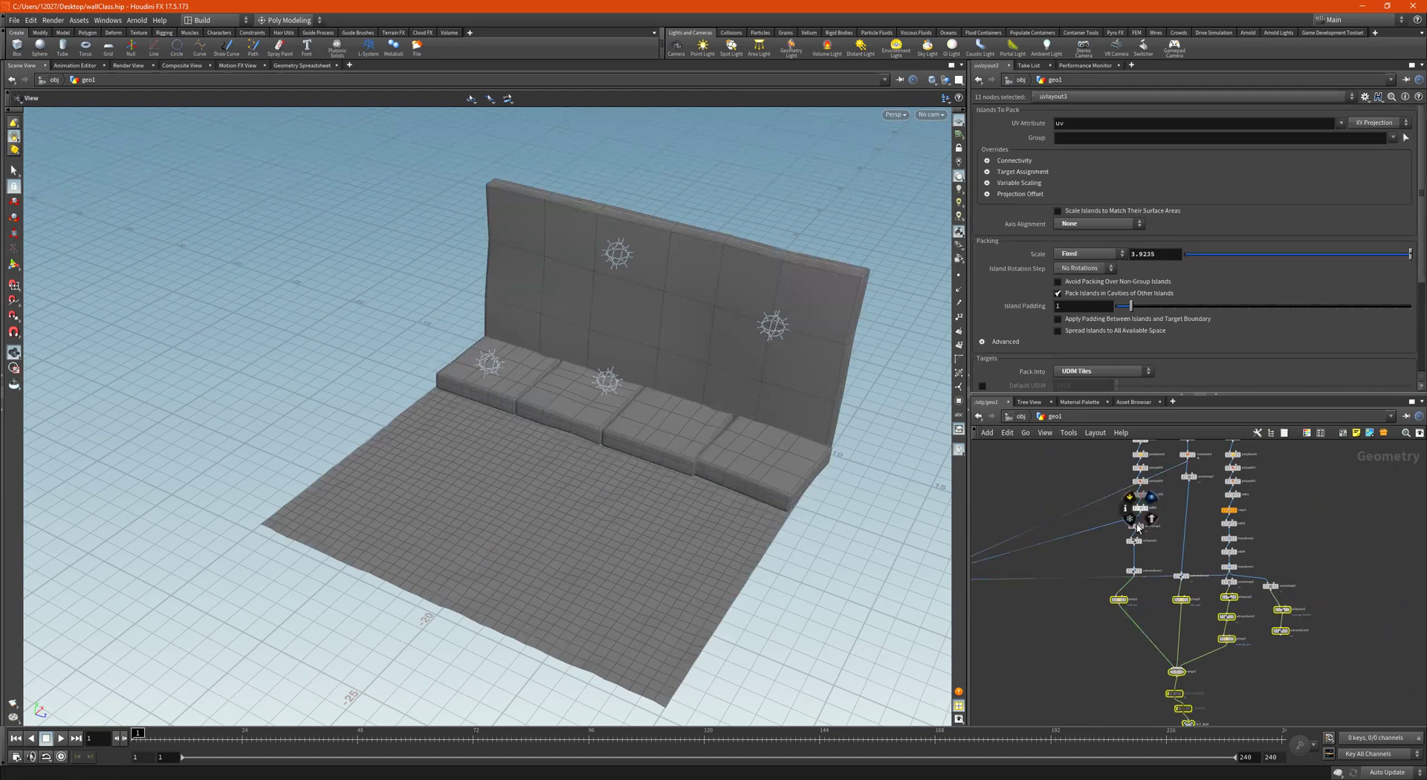
middle_drag(1075, 597, 1352, 615)
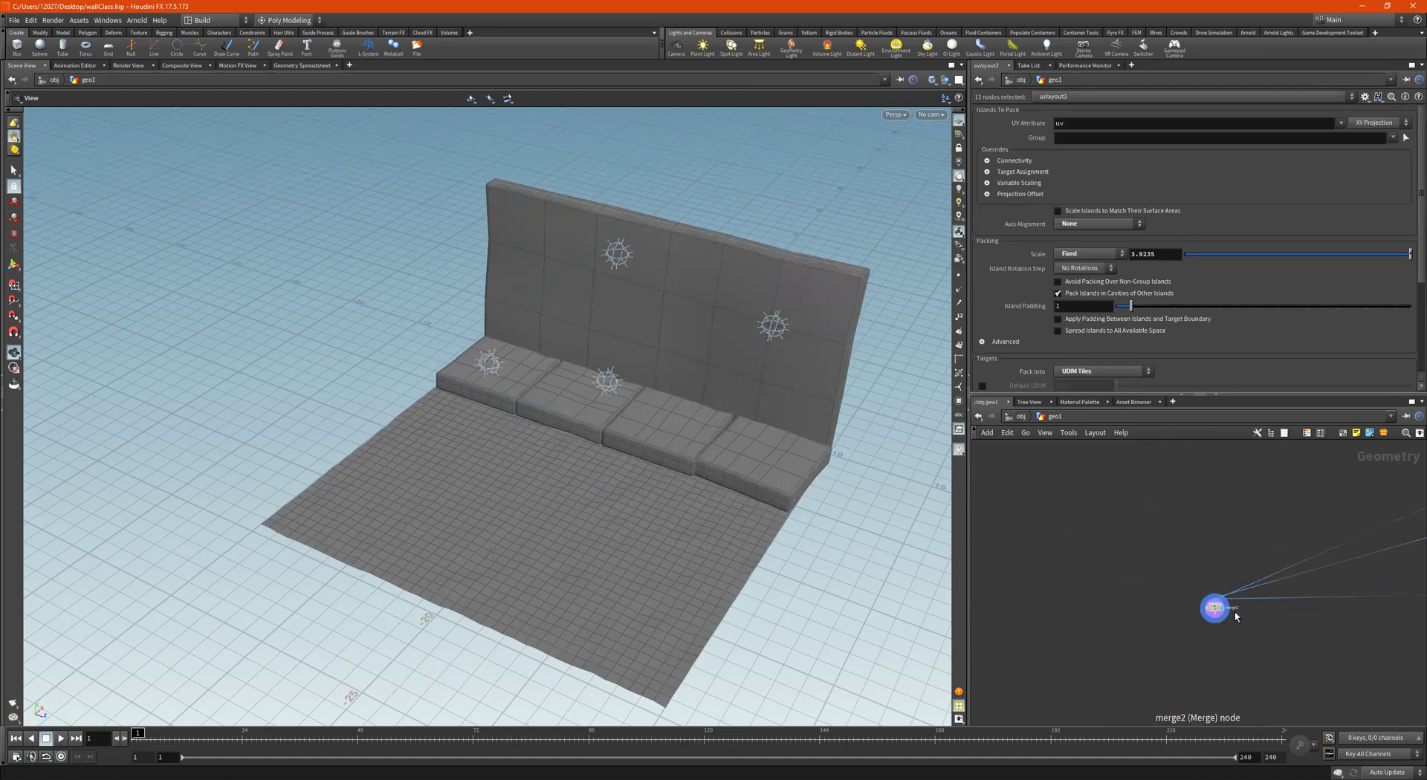
Select the merge2 node in the network and select the entire wall geometry in the viewport.
scroll(1232, 612, up, 5)
click(1175, 614)
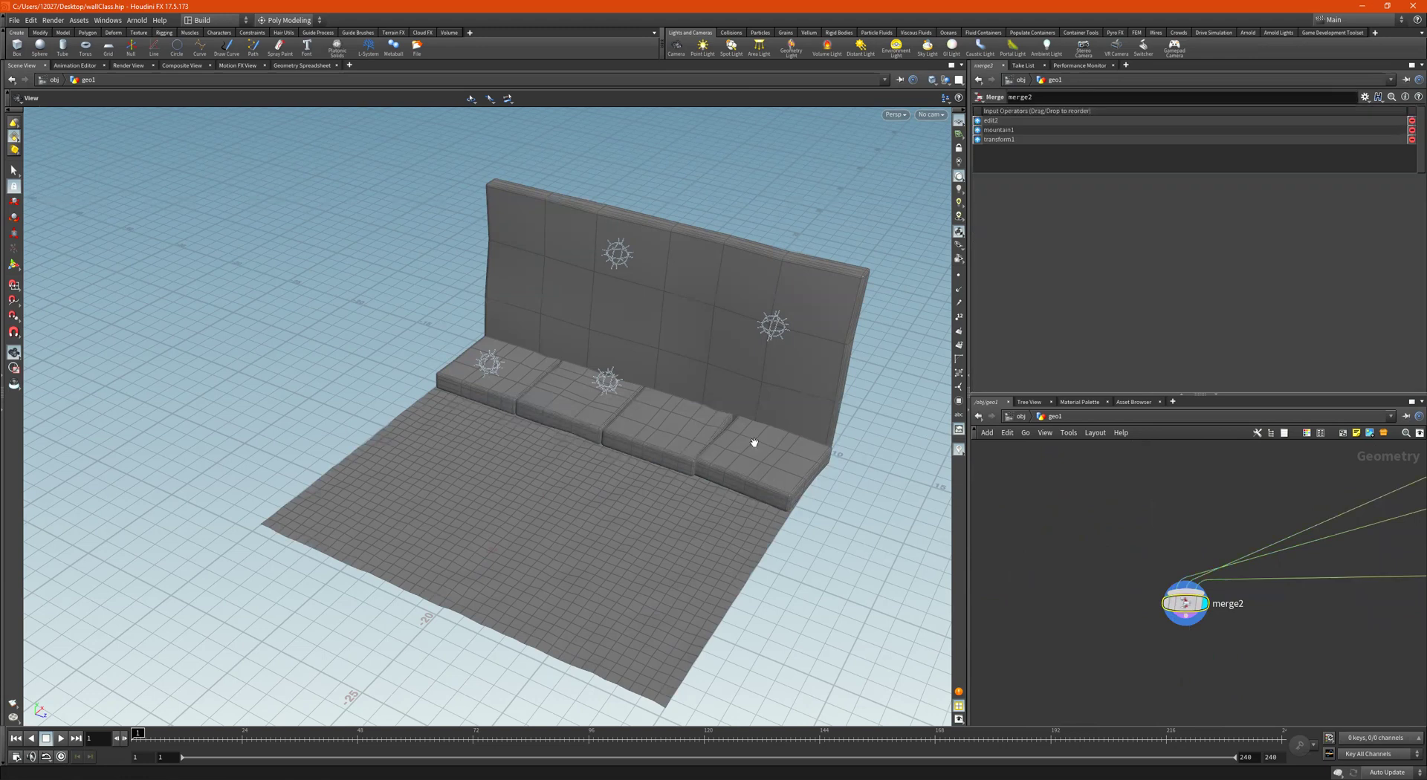
middle_drag(1200, 648, 1117, 563)
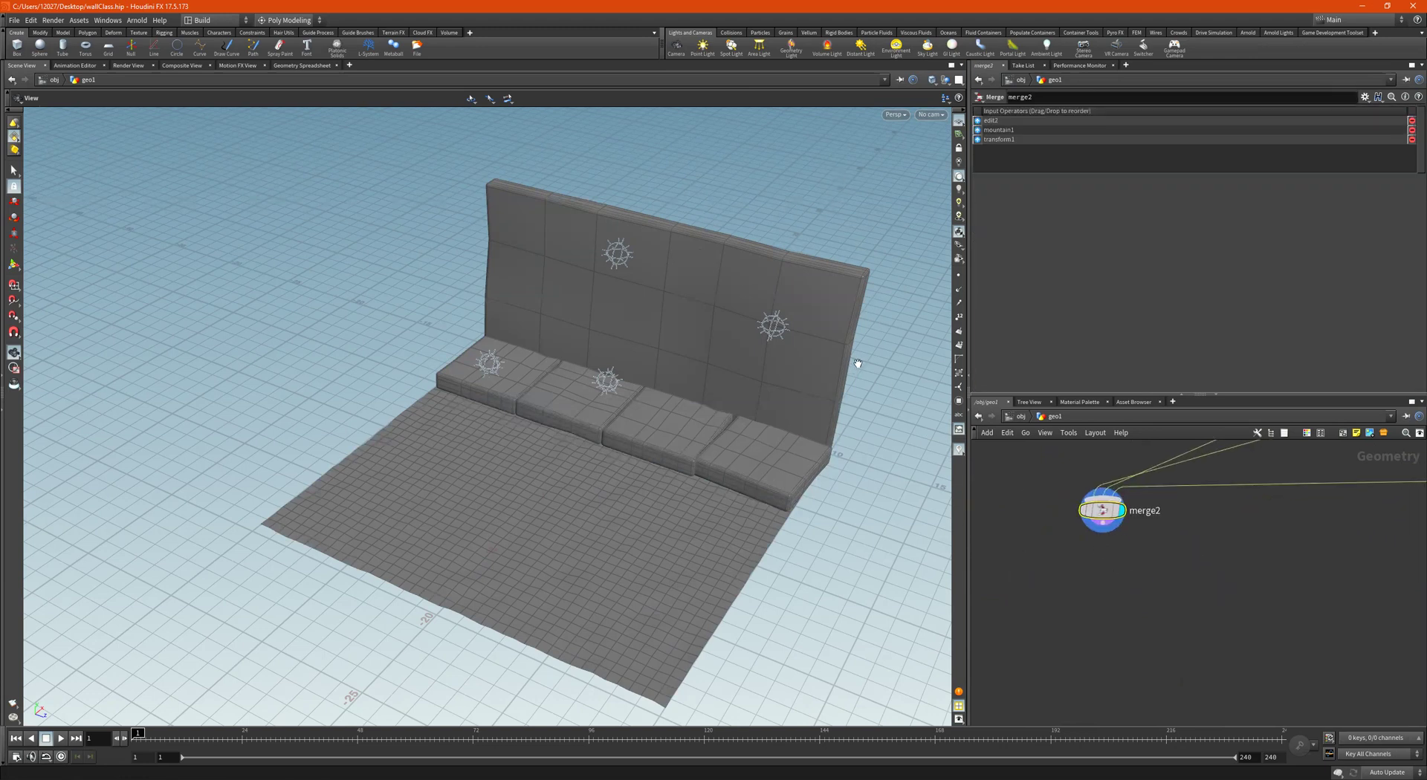
middle_drag(1144, 569, 1087, 634)
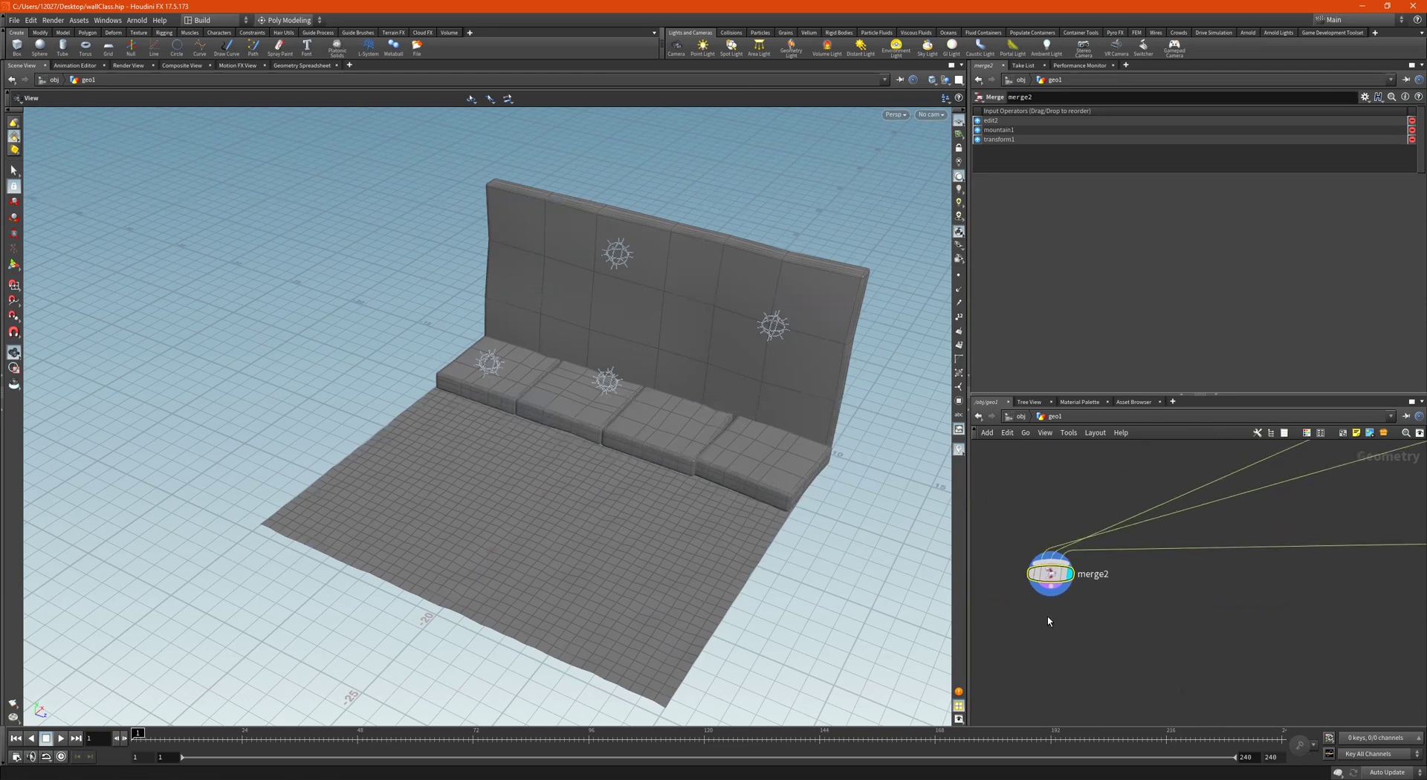
key(s)
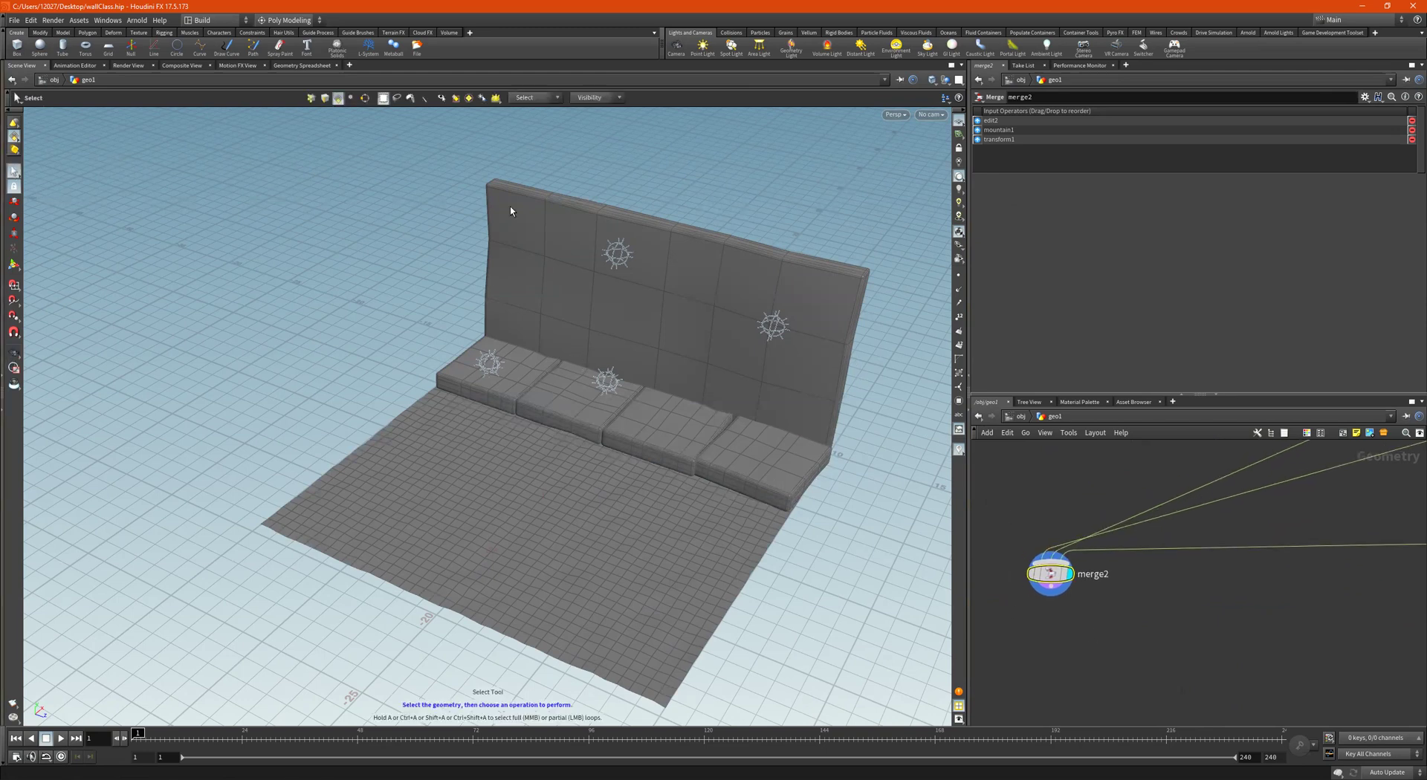
double_click(541, 260)
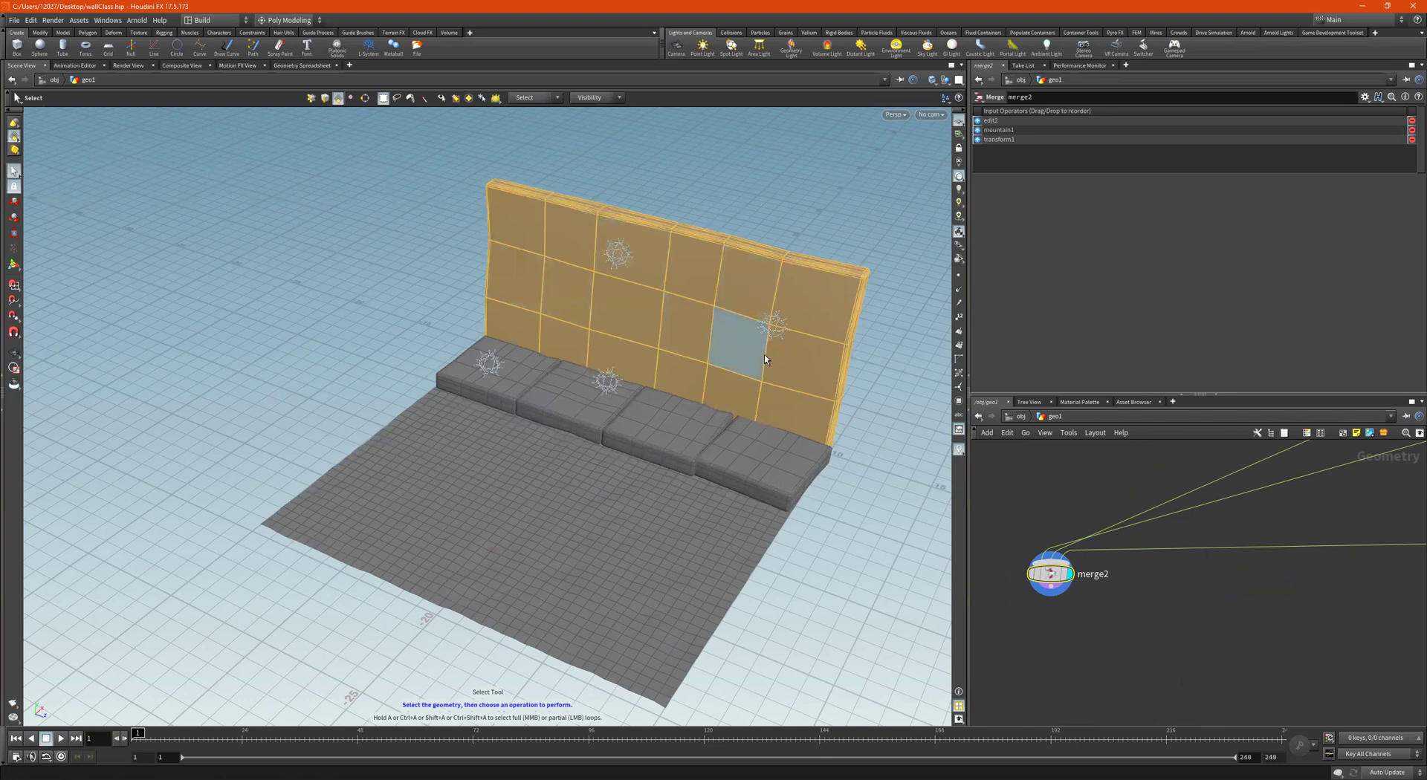
Add a Group Create node after merge2 from the selected wall primitives.
key(Escape)
drag(774, 328, 599, 270)
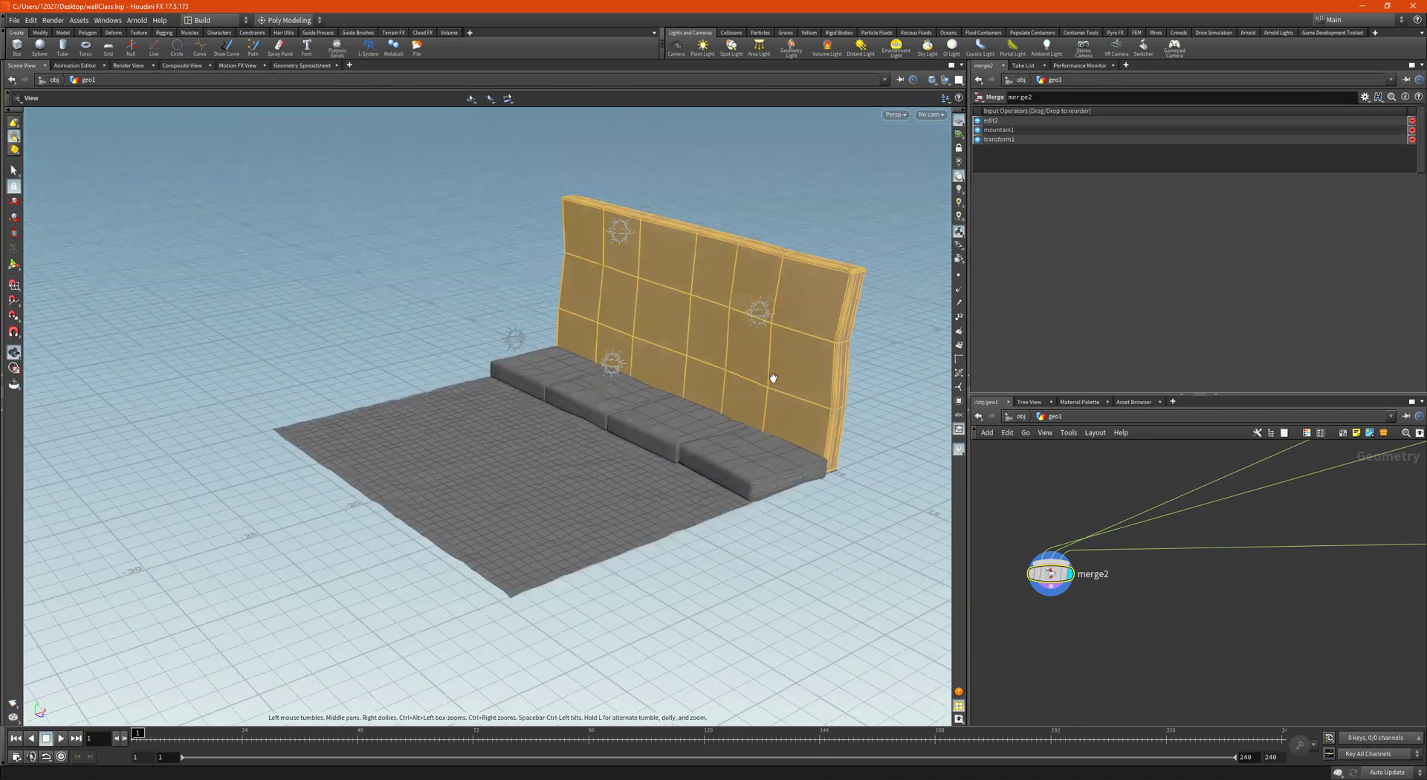
key(s)
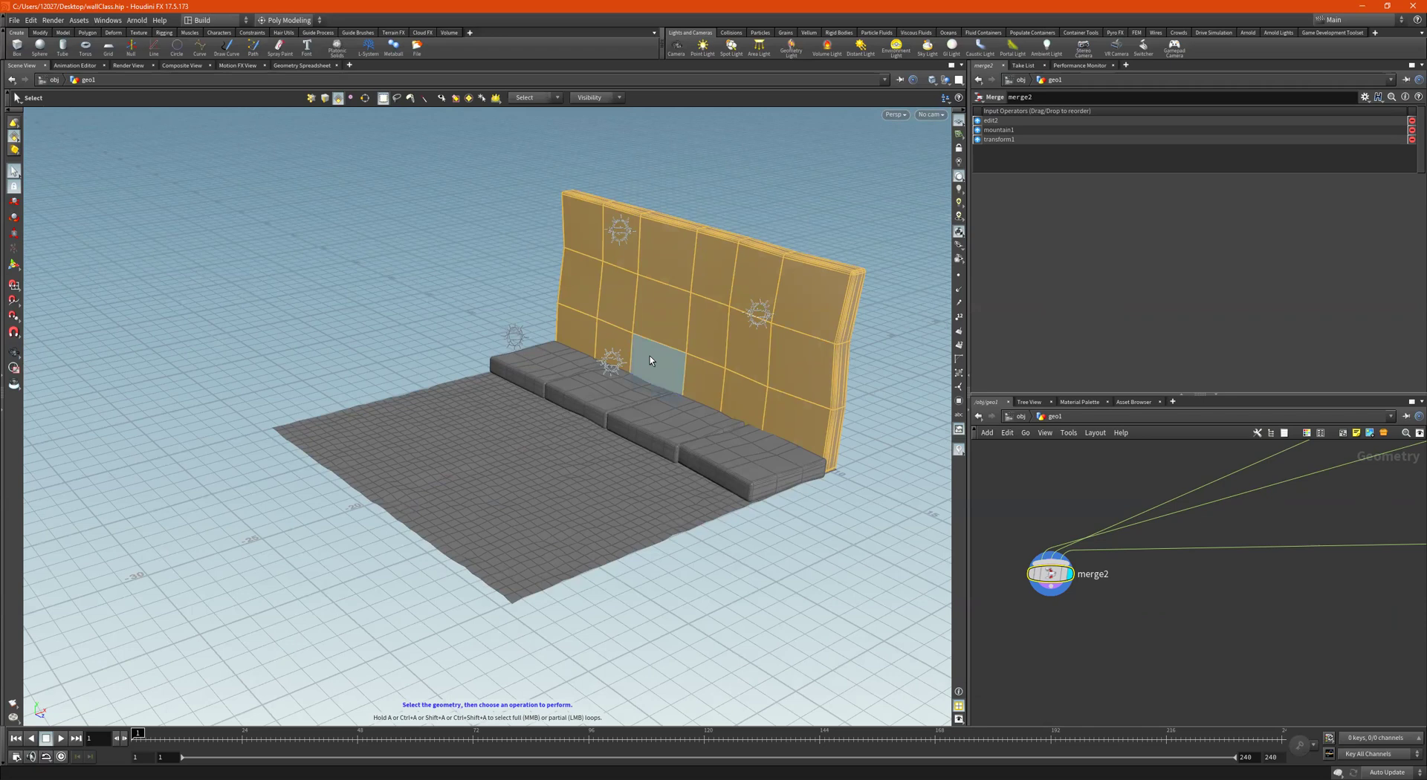
key(Tab)
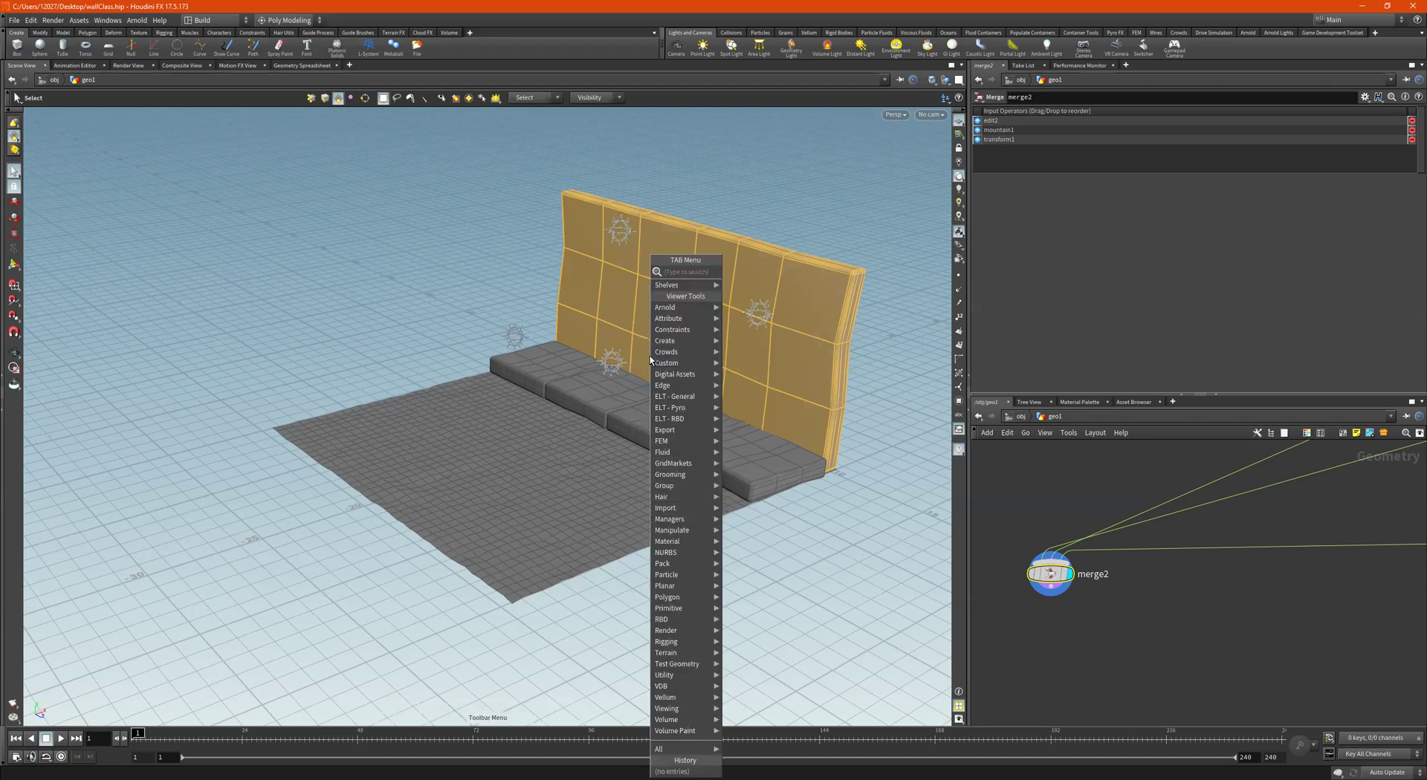
text(group create)
key(Return)
double_click(651, 361)
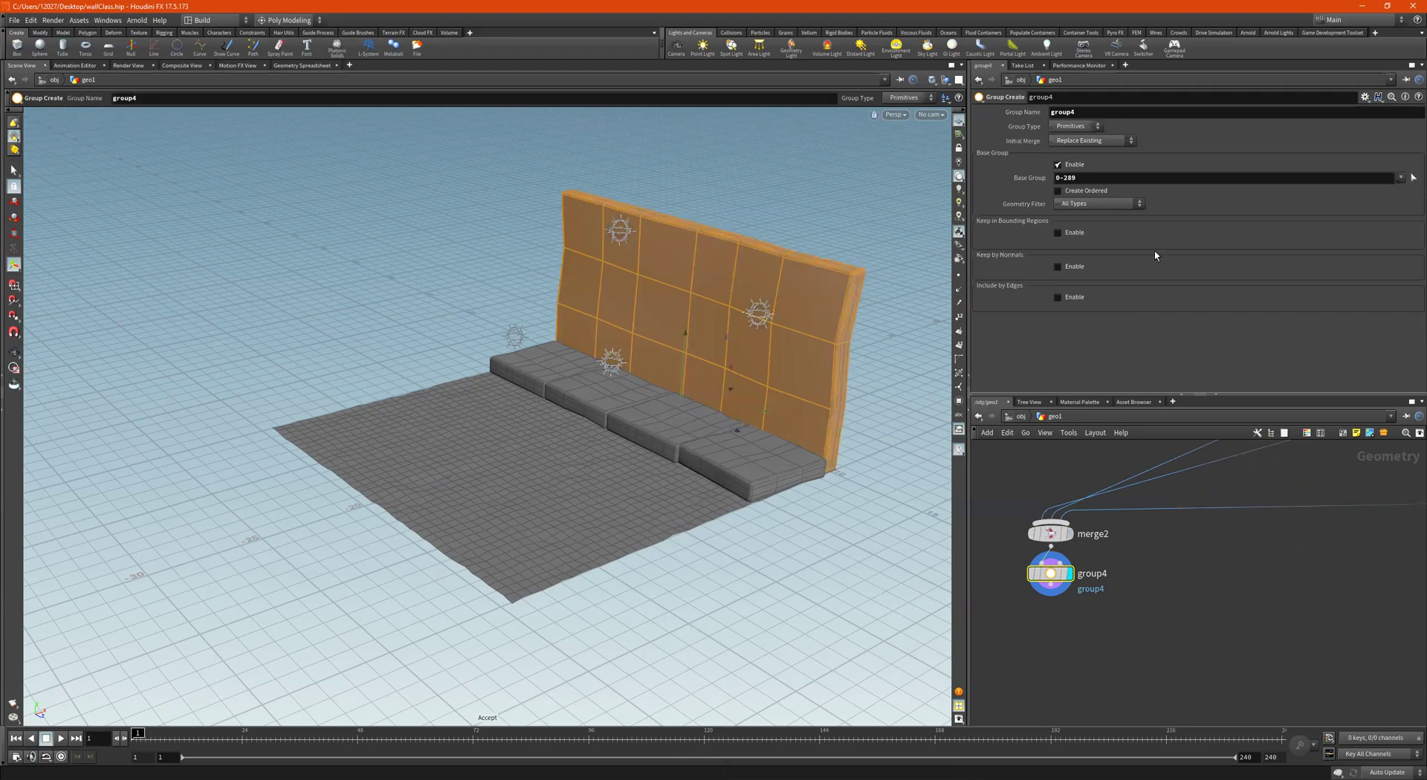
Set the wall group's name to the node-name variable $OS.
click(1117, 110)
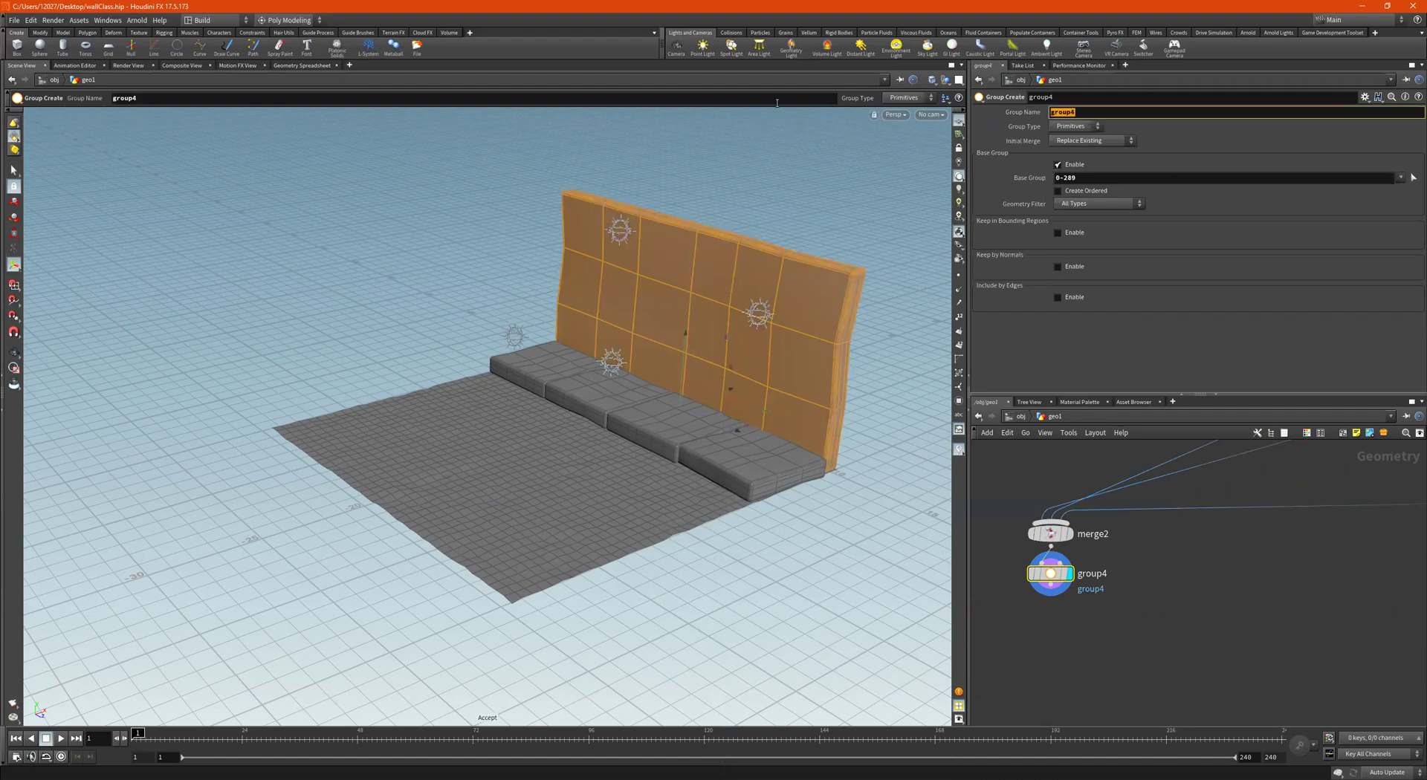
key(BackSpace)
text($)
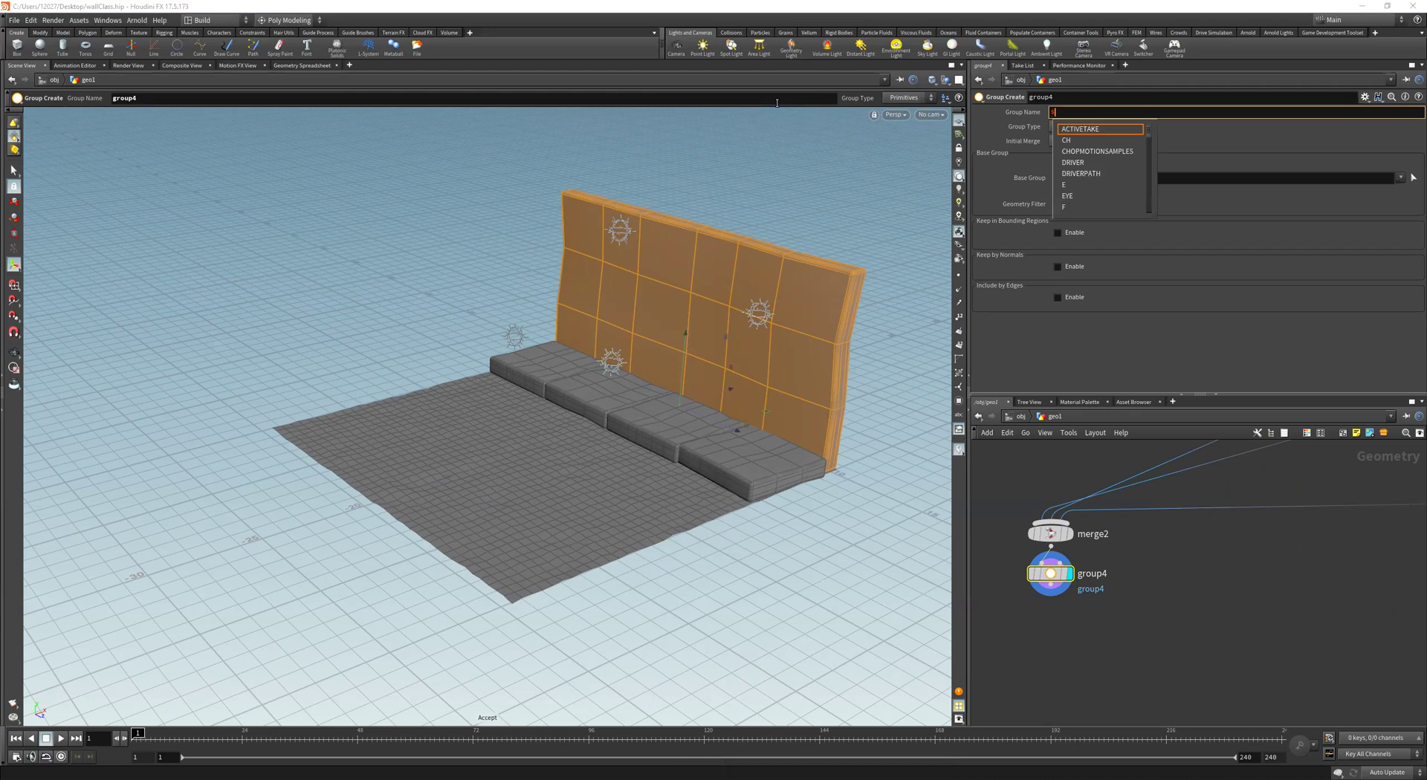
text(OS)
key(Return)
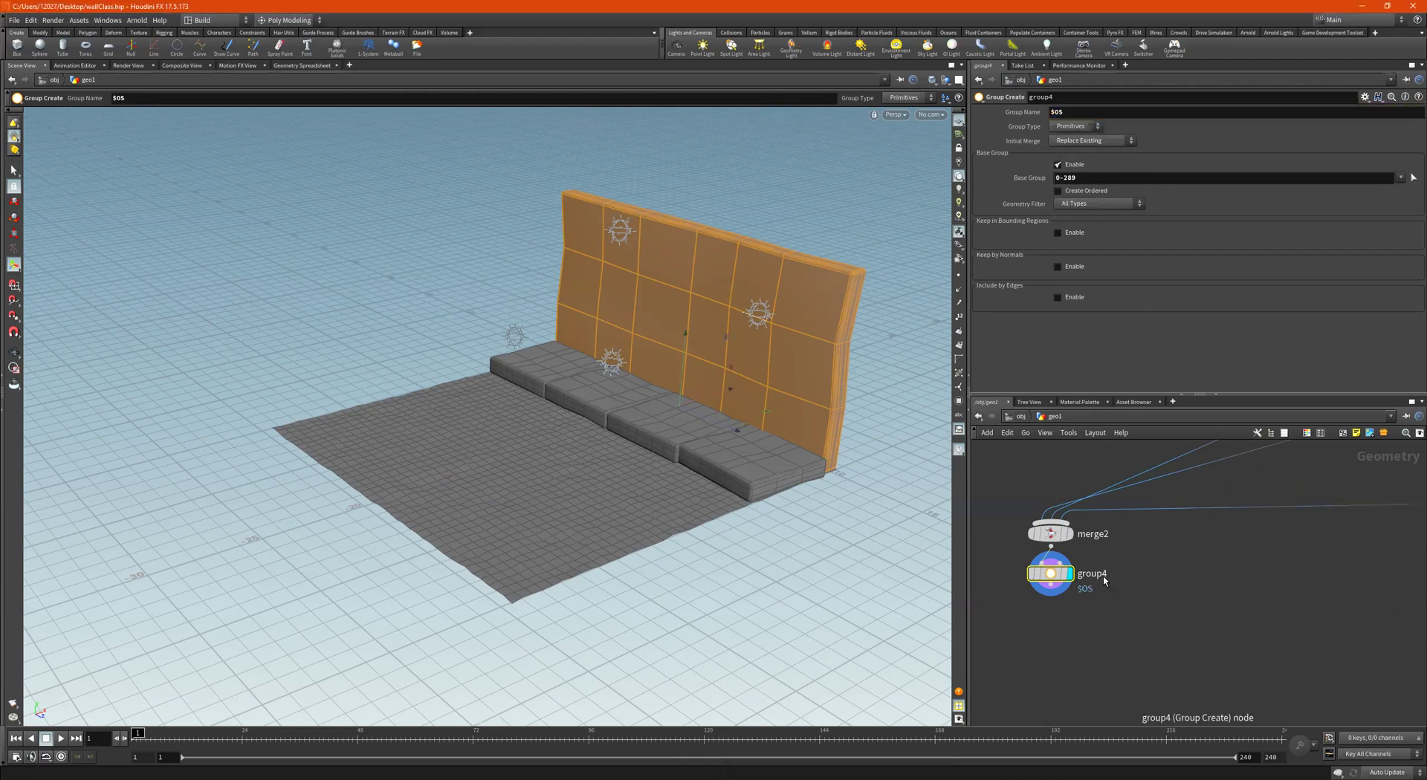
Rename the wall's Group Create node to wall_grp.
double_click(1092, 573)
text(wall)
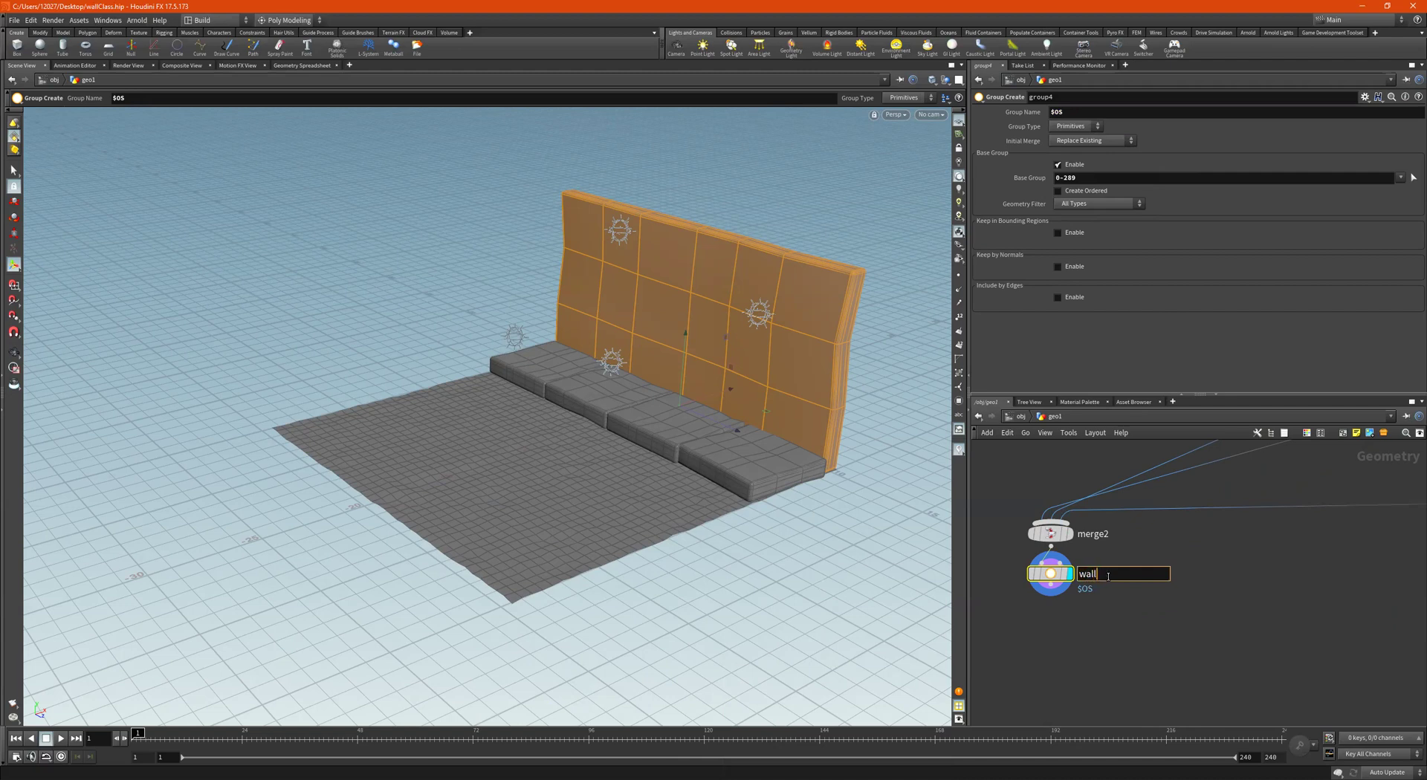
text(_grp)
key(Return)
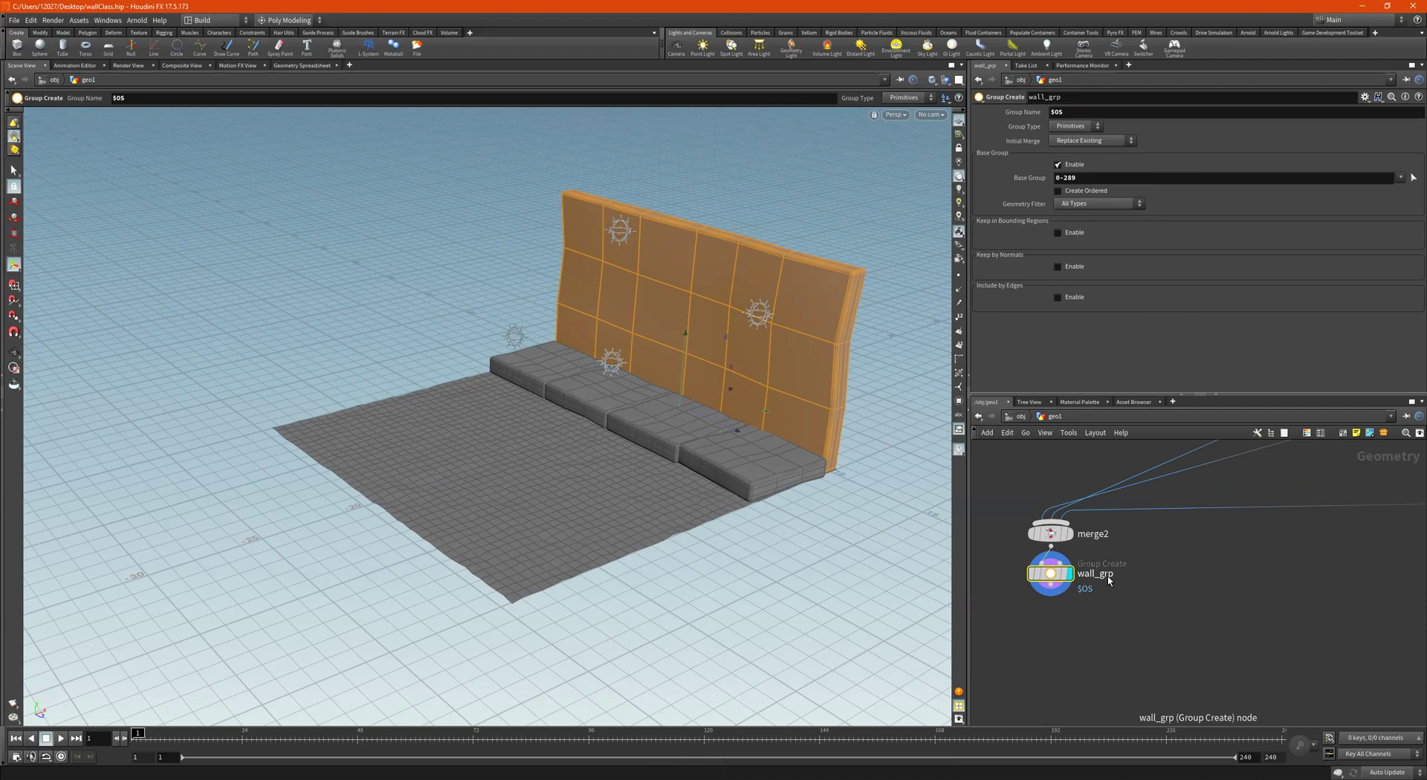
Clear the wall selection and select all four sidewalk slabs in the viewport.
click(13, 171)
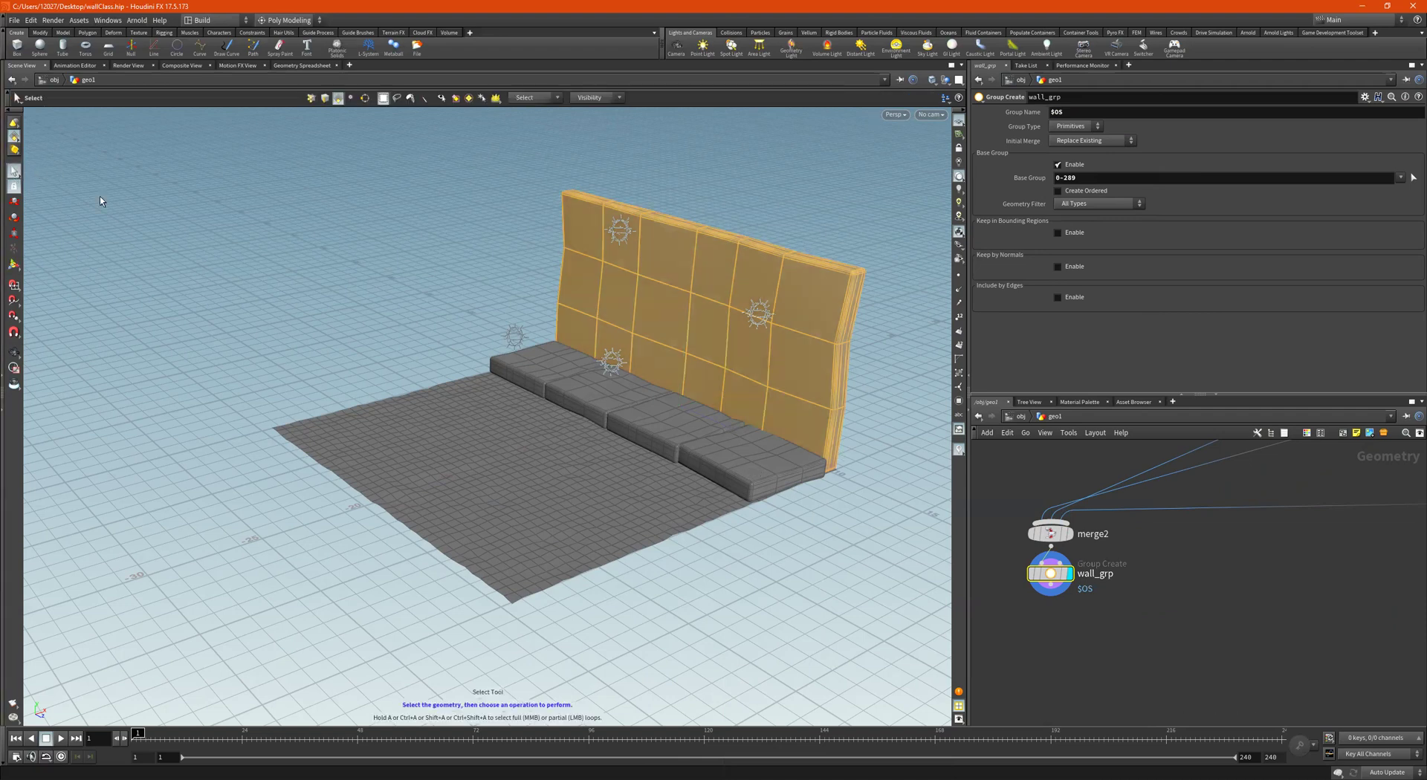
click(524, 363)
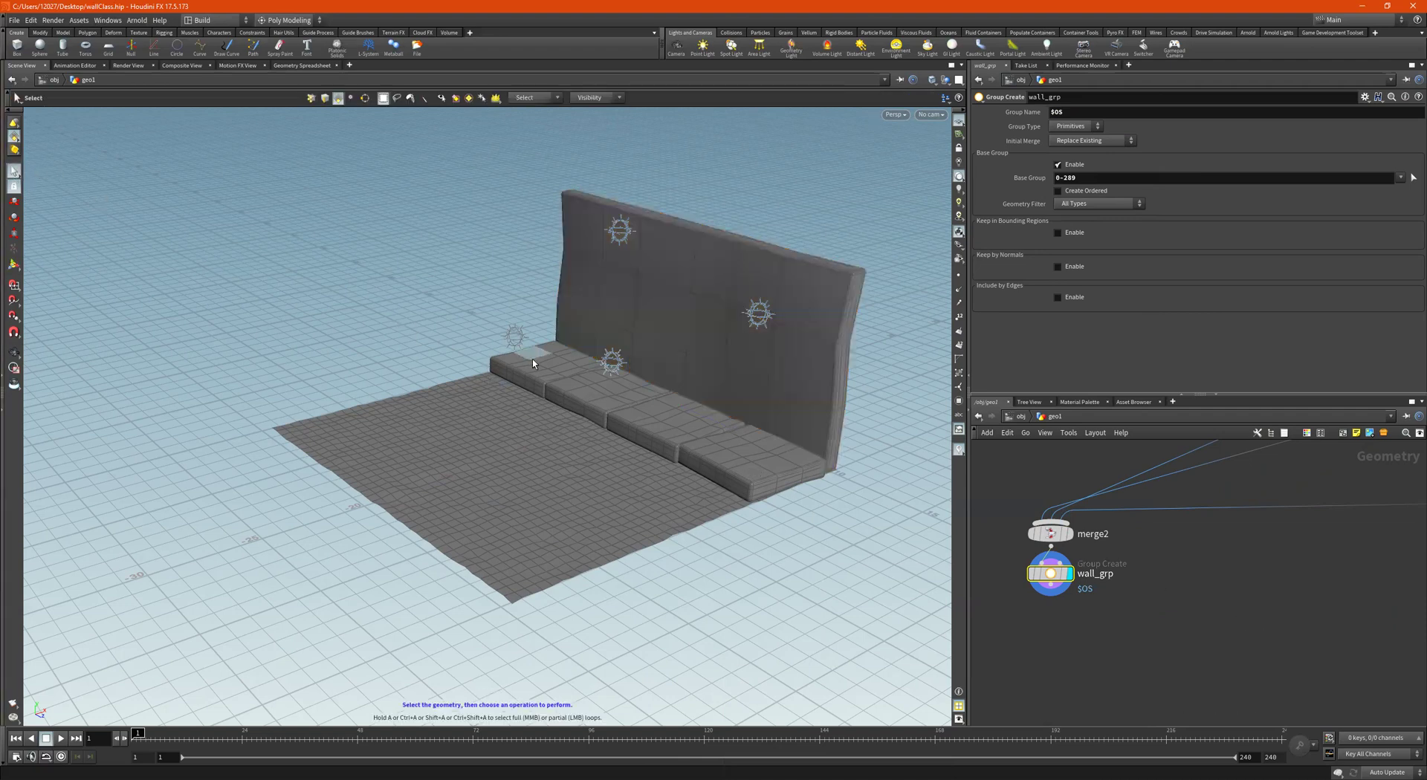
shift+click(564, 386)
shift+click(653, 418)
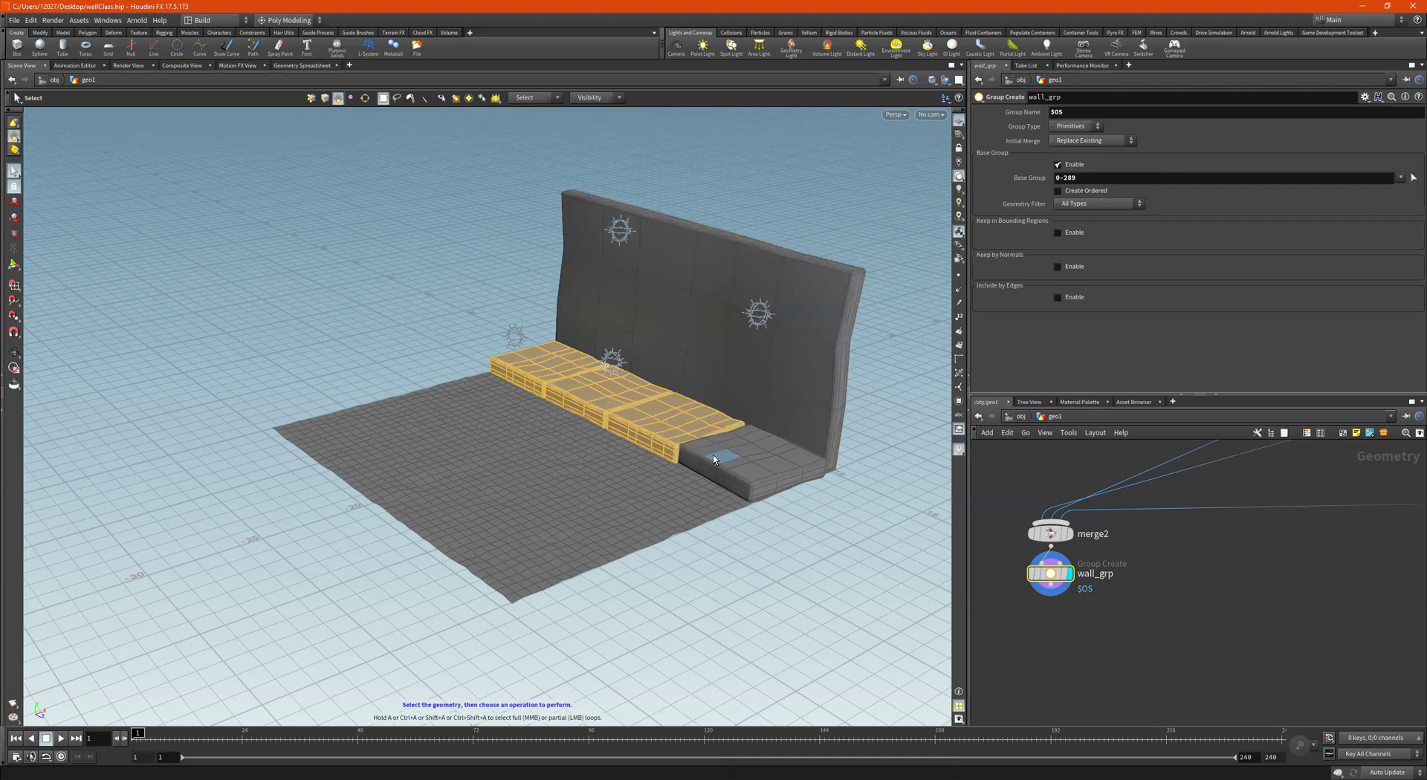
shift+click(716, 458)
Add a Group Create node after wall_grp from the selected sidewalk slabs.
key(Tab)
text(gr)
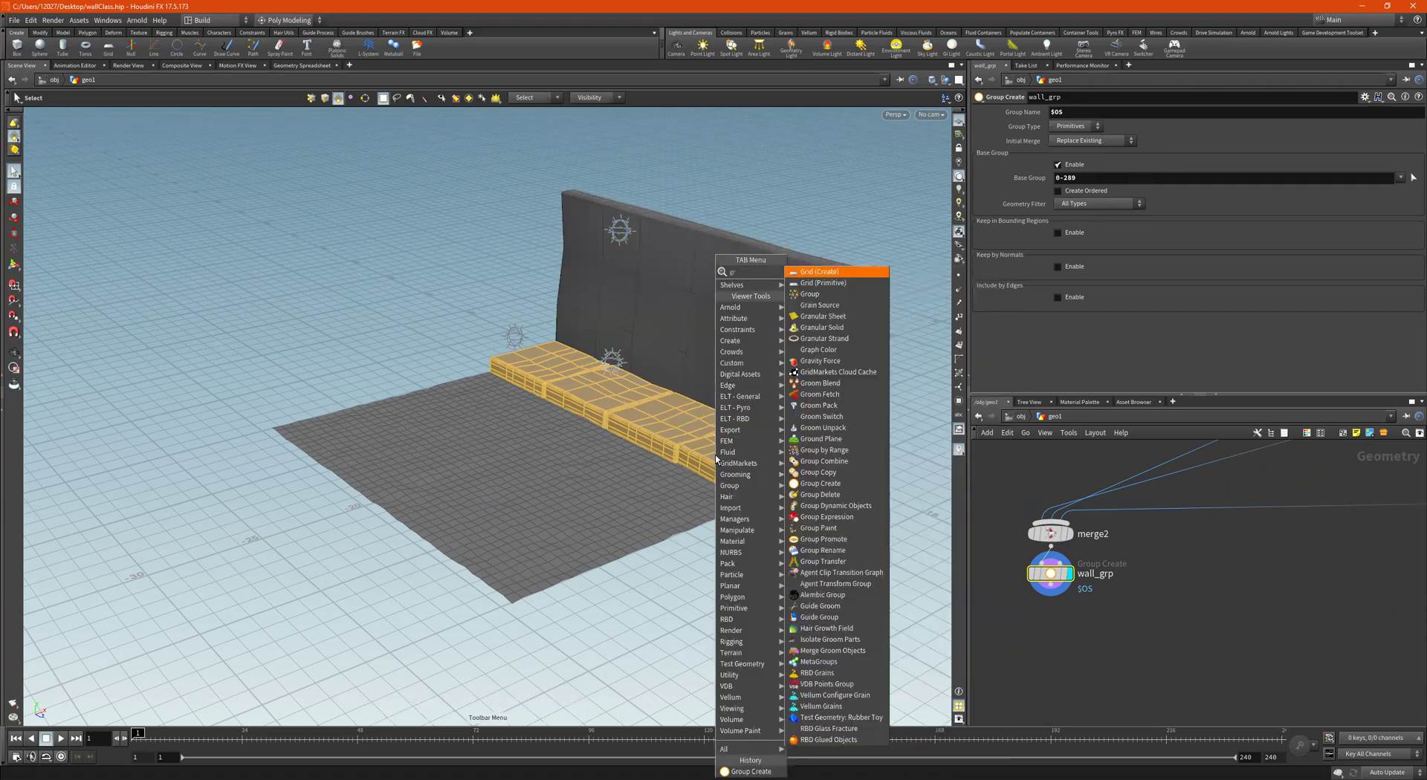
text(oupoc)
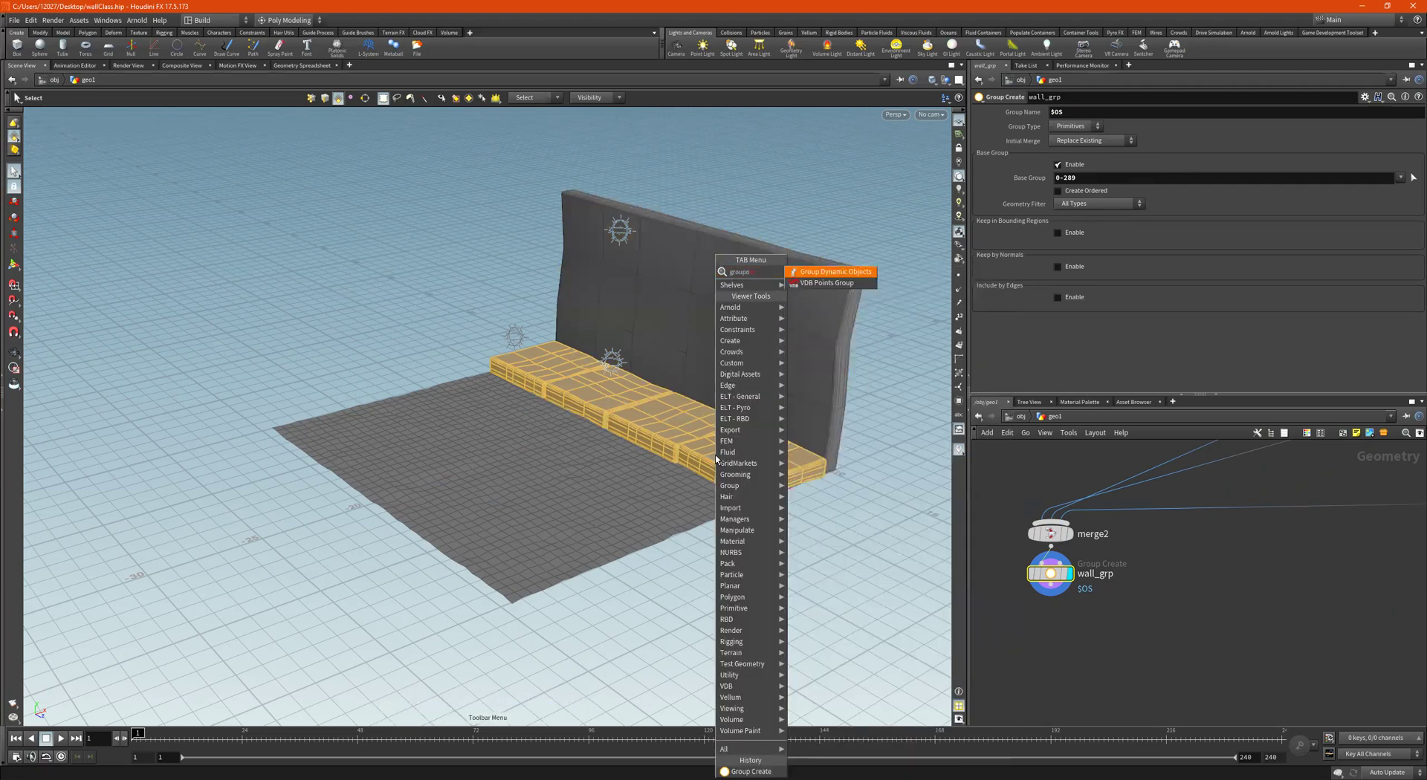
key(BackSpace)
key(BackSpace)
key(BackSpace)
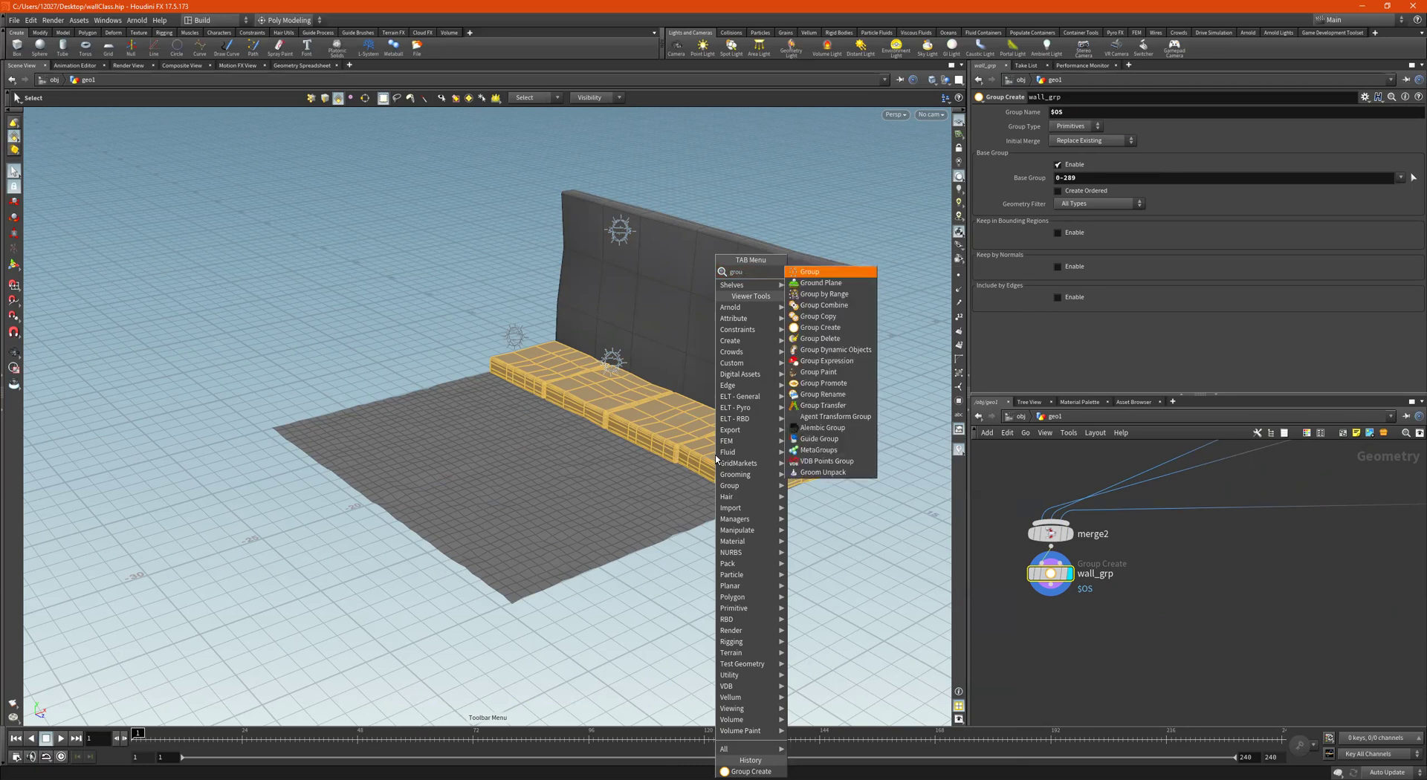
key(Down)
key(Down)
key(Down)
key(Down)
key(Down)
key(Return)
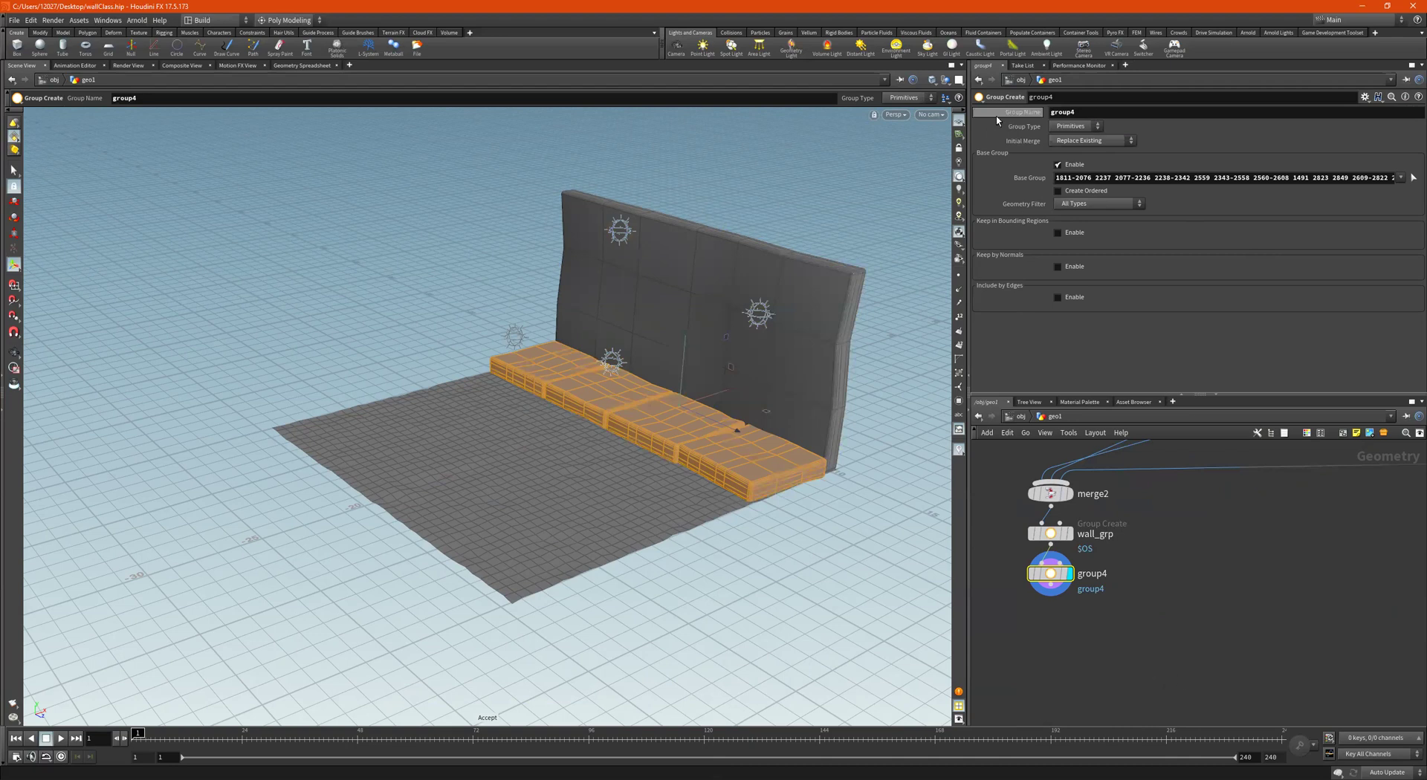
Name the new group of sidewalk primitives "sidewalk".
double_click(1062, 113)
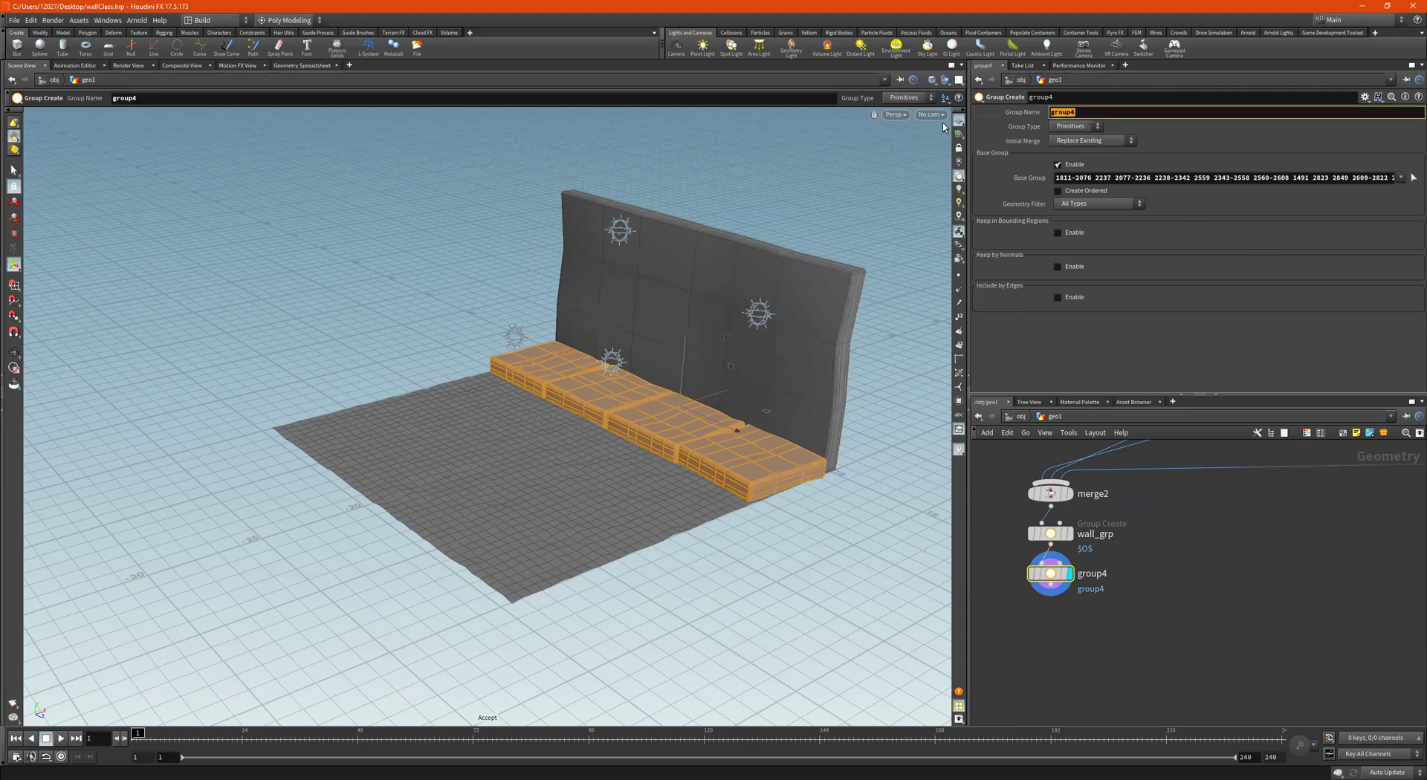
text(sidewalk)
key(Return)
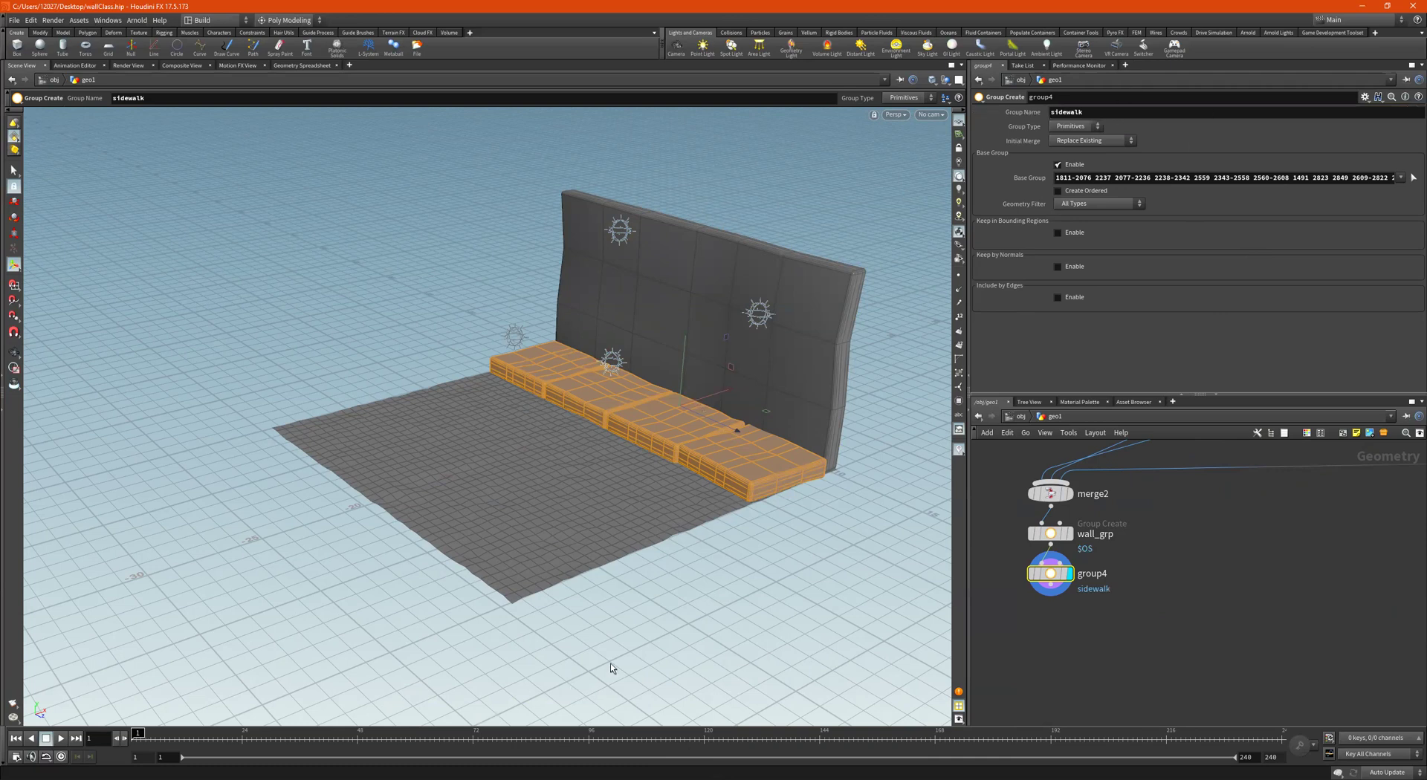
Select the whole floor surface and add a Group Create node for its primitives.
key(s)
click(473, 470)
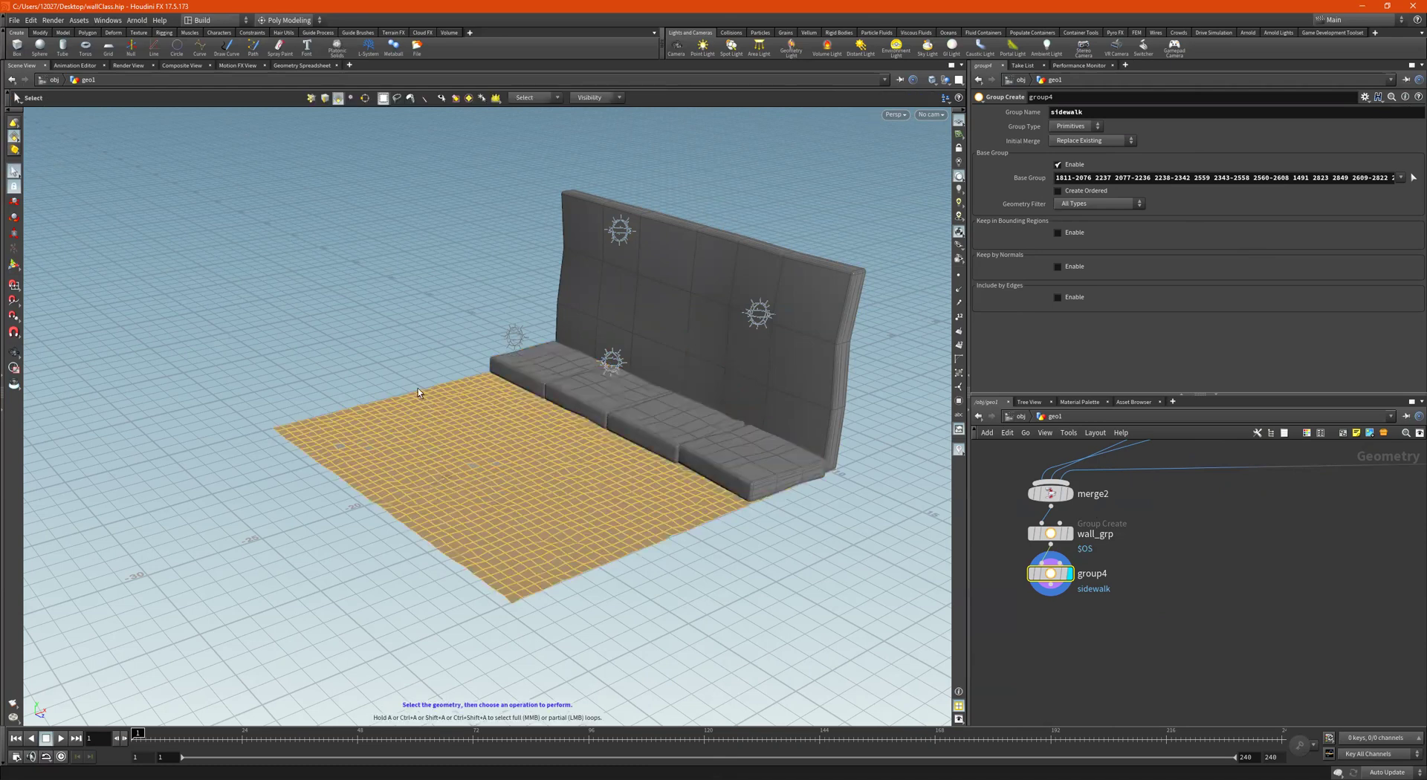
click(506, 465)
key(Tab)
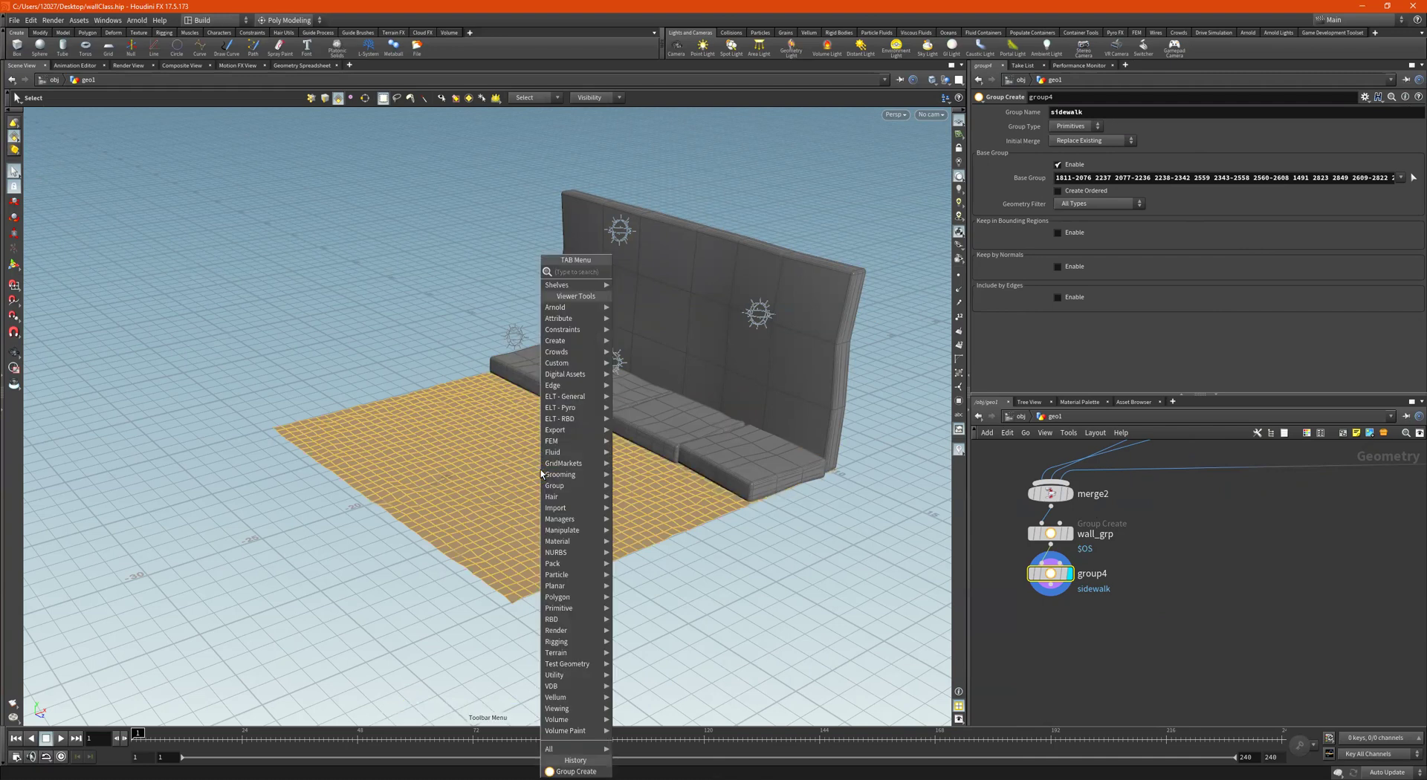
text(group cr)
key(Return)
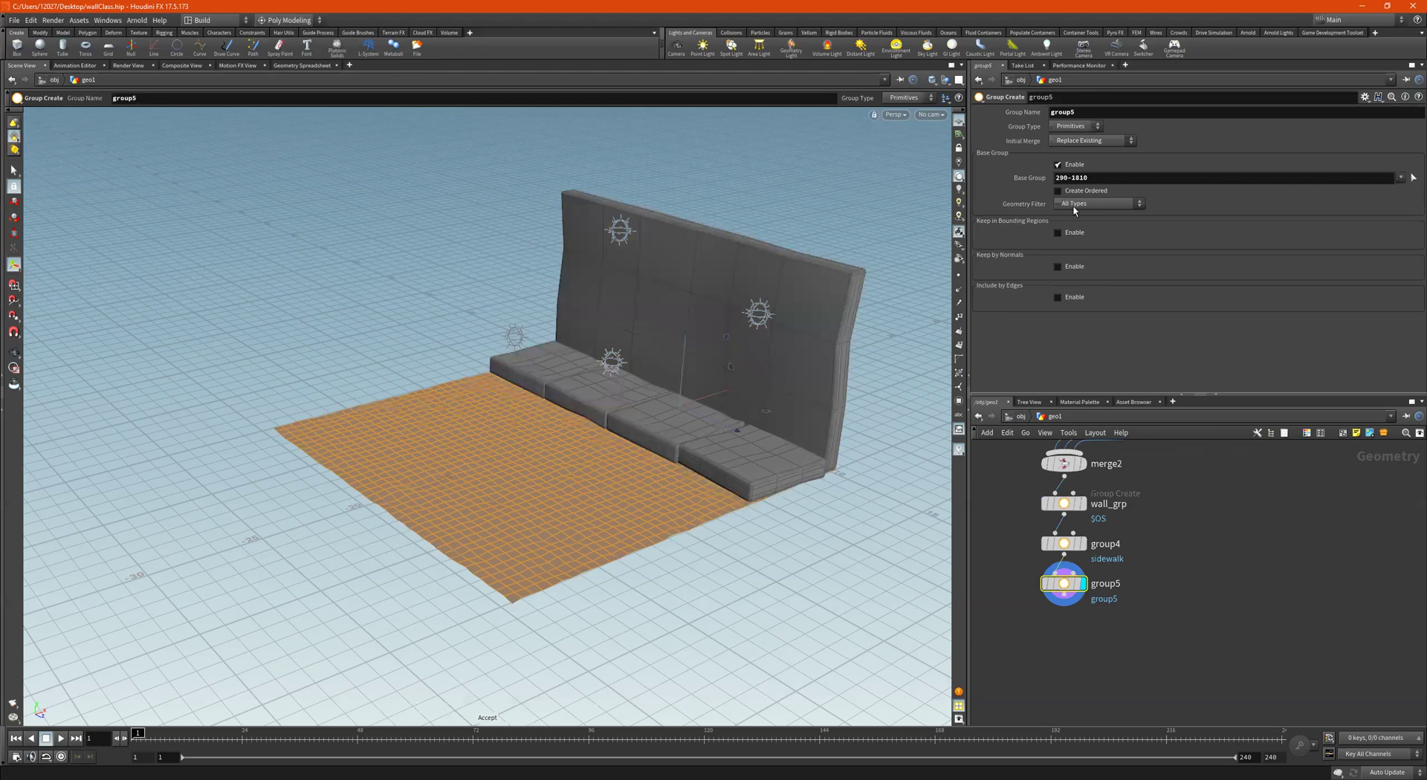
Set the floor group's name to $OS so that it follows its node name.
double_click(1106, 114)
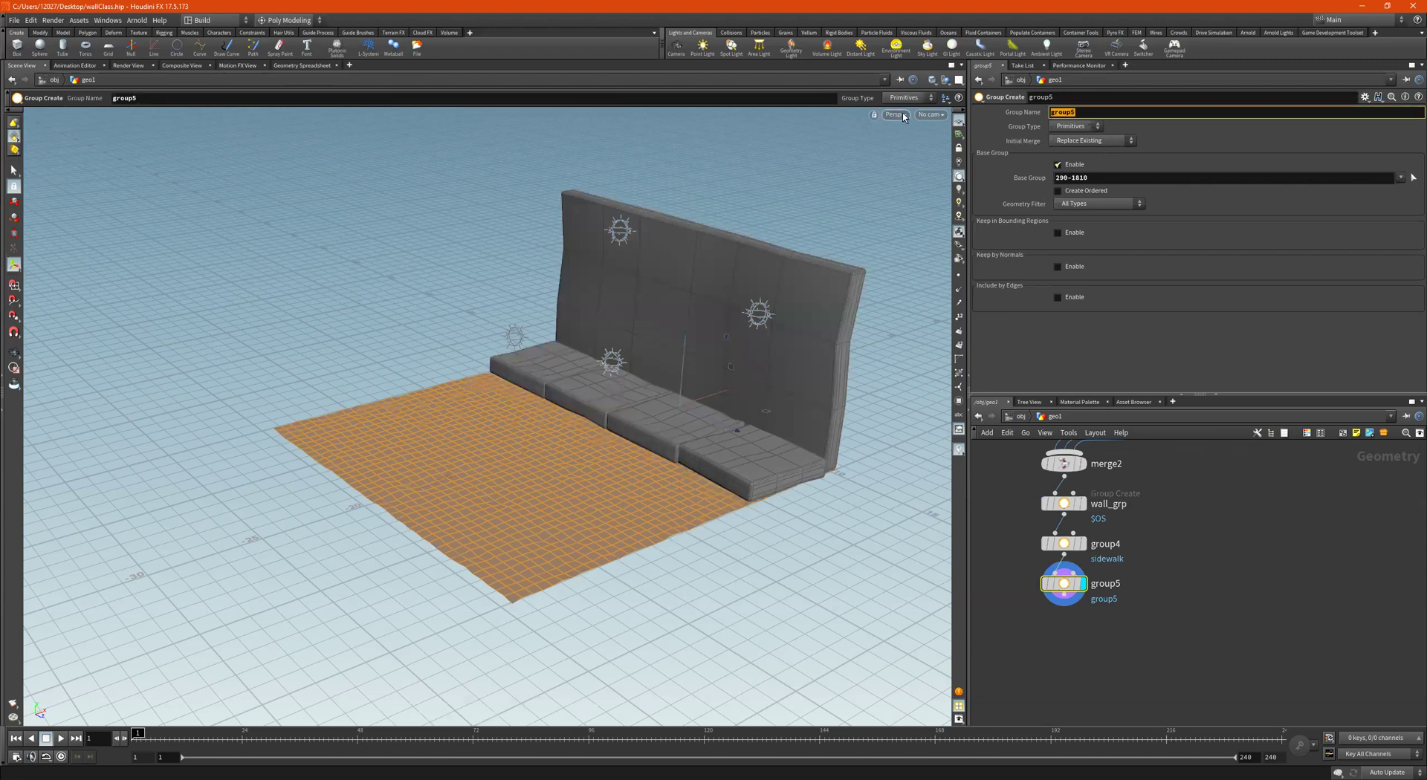
text(s)
text(OS)
key(Return)
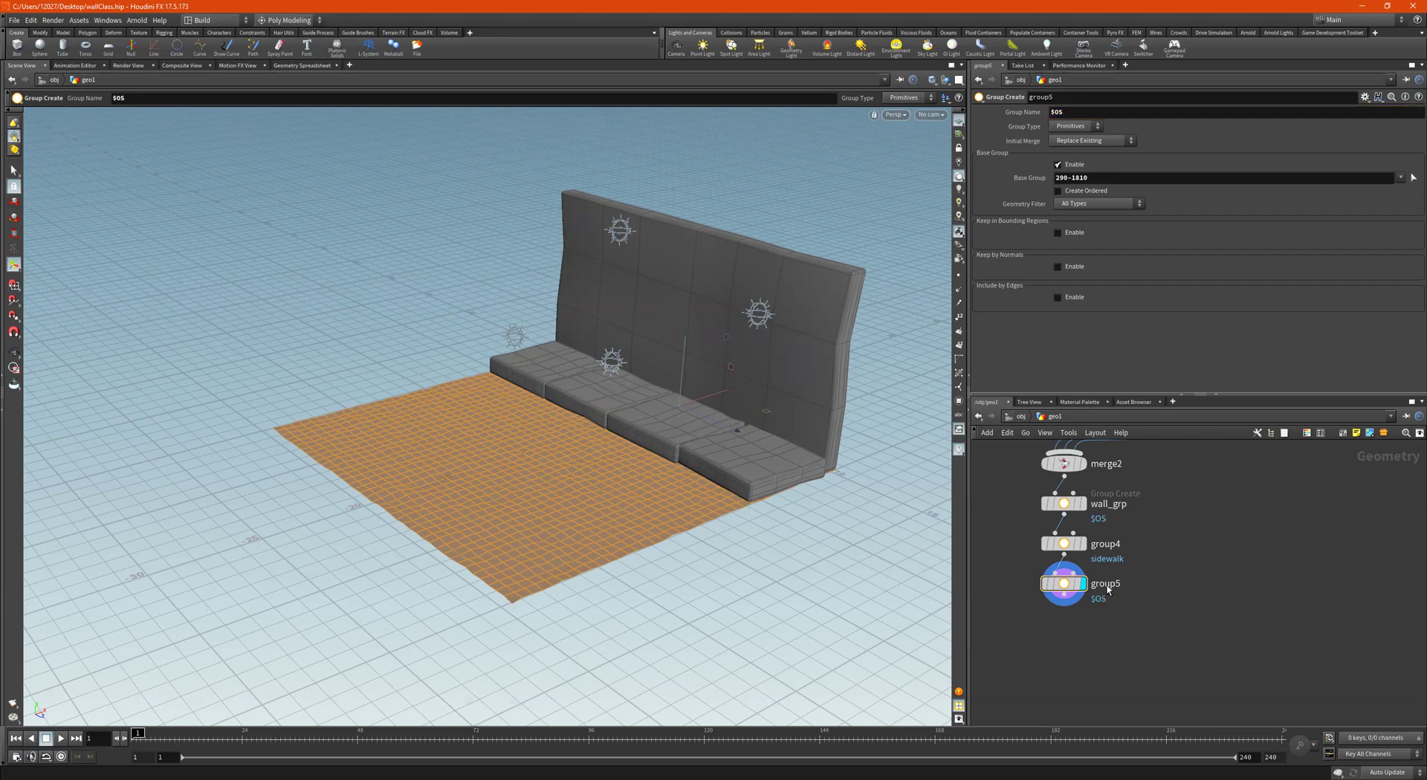
Rename the floor's Group Create node to floor_grp.
double_click(1106, 584)
text(floor)
key(Return)
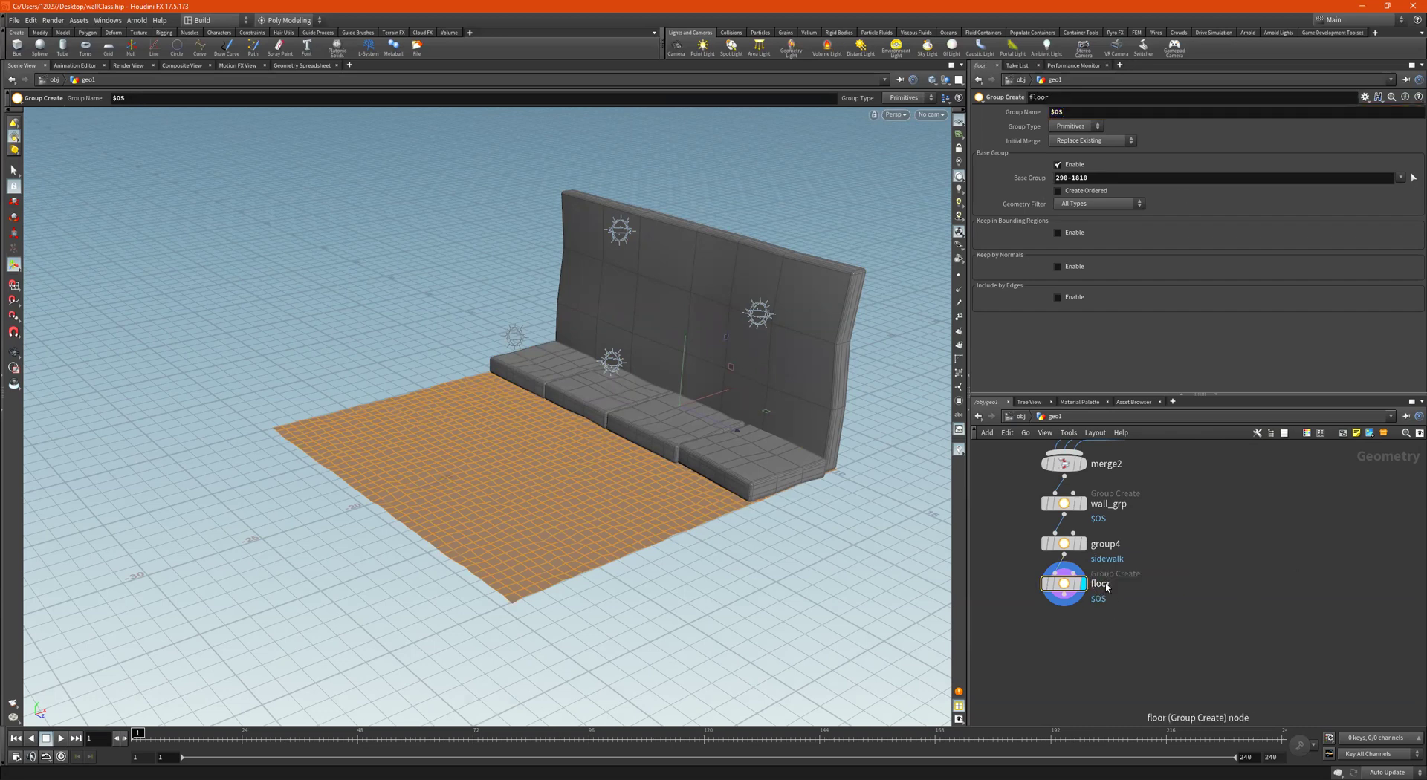
double_click(1103, 583)
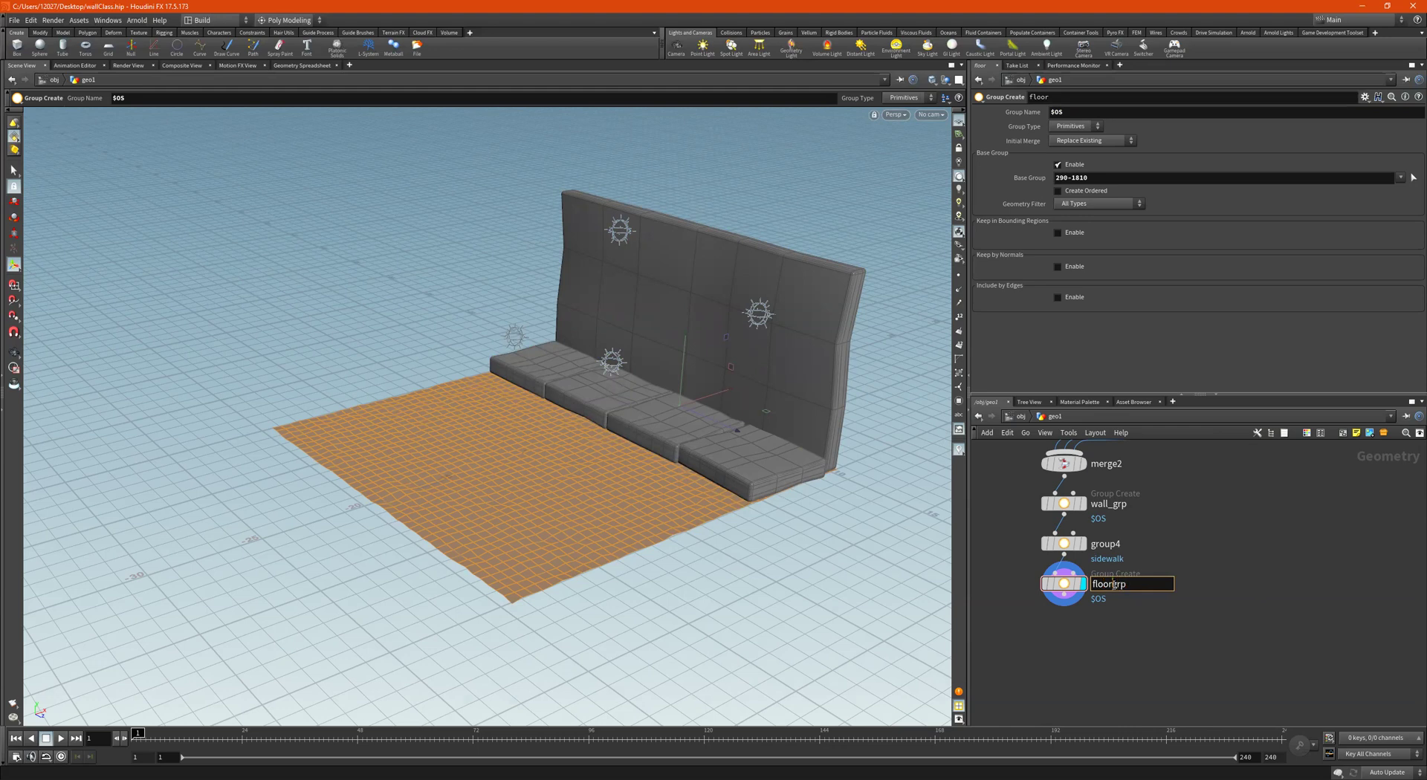
text(_)
key(Return)
Add an unconnected UV Layout node and place it below and beside floor_grp.
scroll(1211, 563, down, 3)
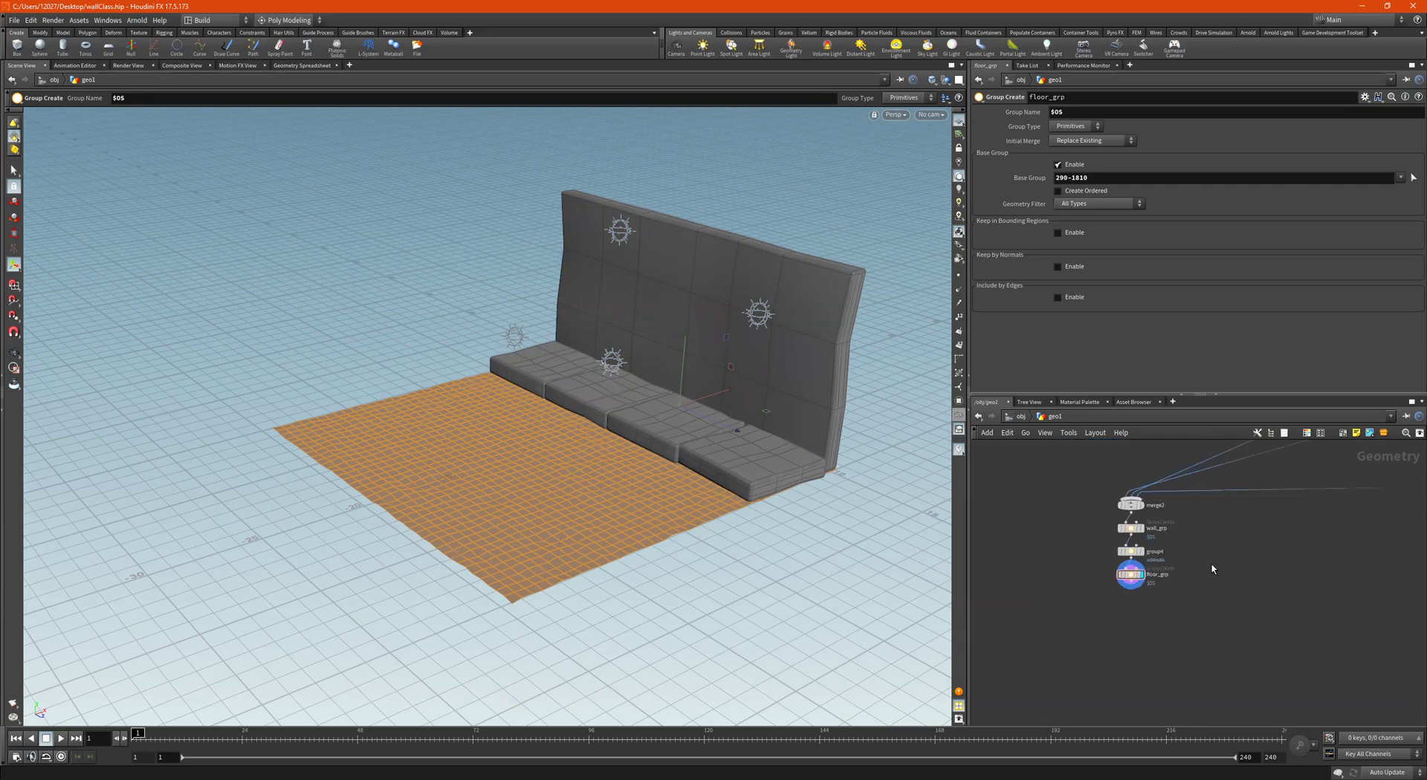
scroll(1128, 587, up, 2)
key(Tab)
text(uvlay)
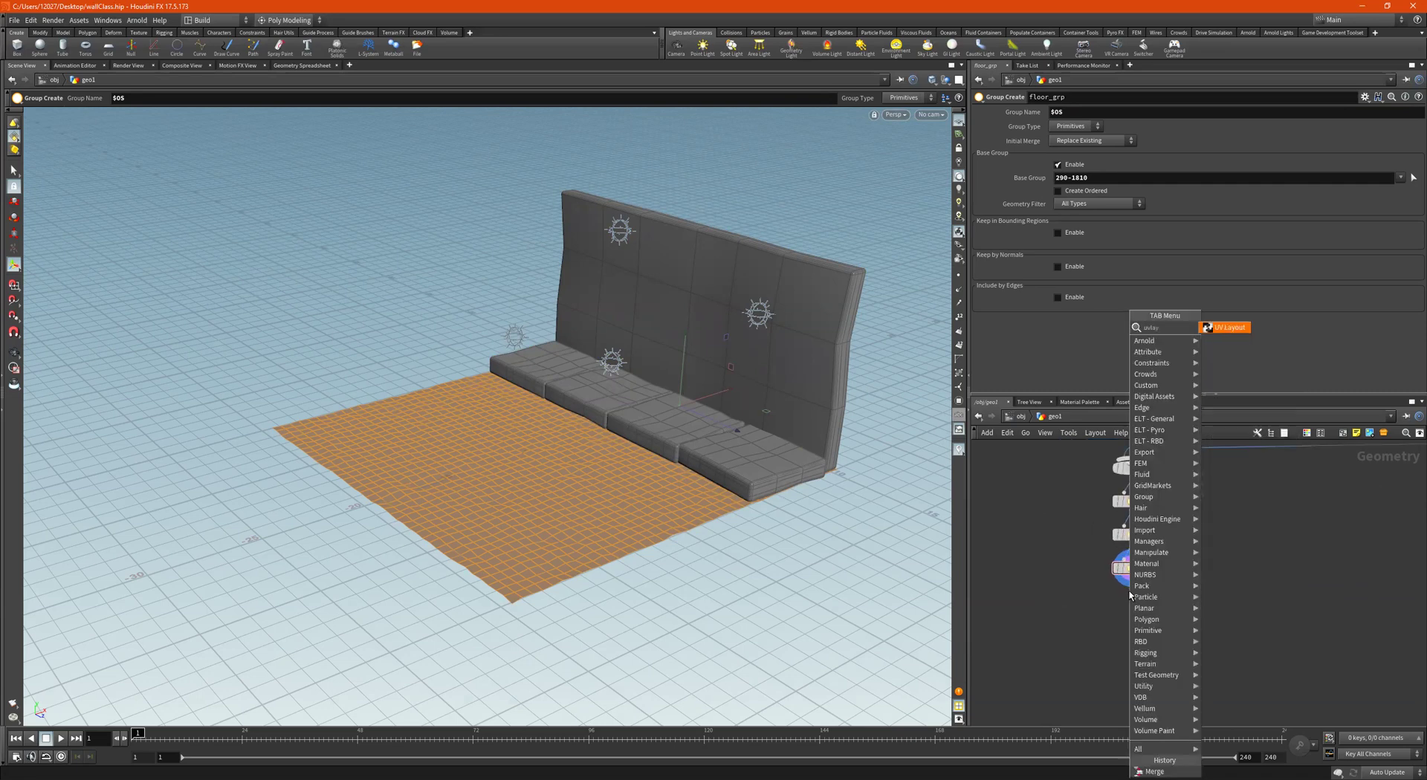
key(Return)
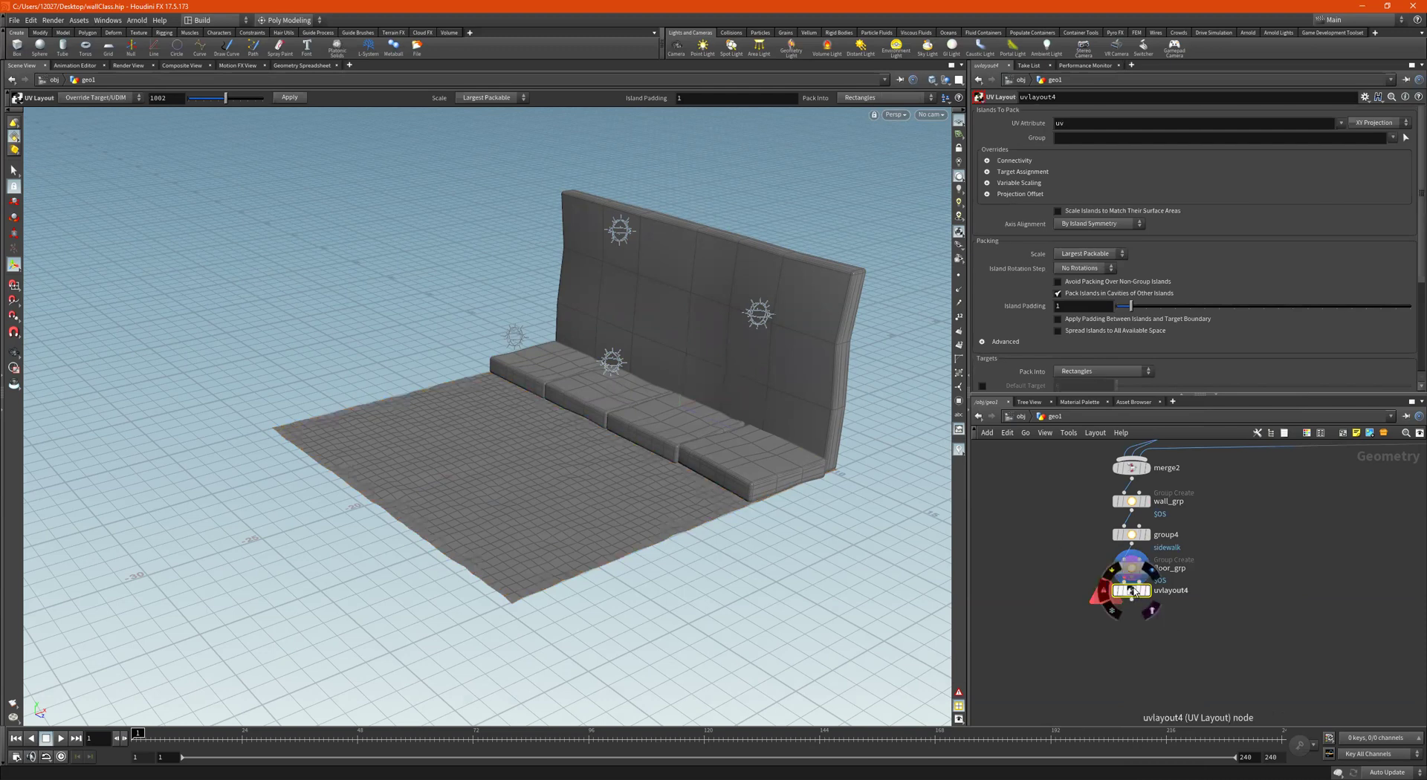
drag(1134, 590, 1085, 608)
Add an unconnected UV Unwrap node next to the new UV Layout node below floor_grp.
key(Tab)
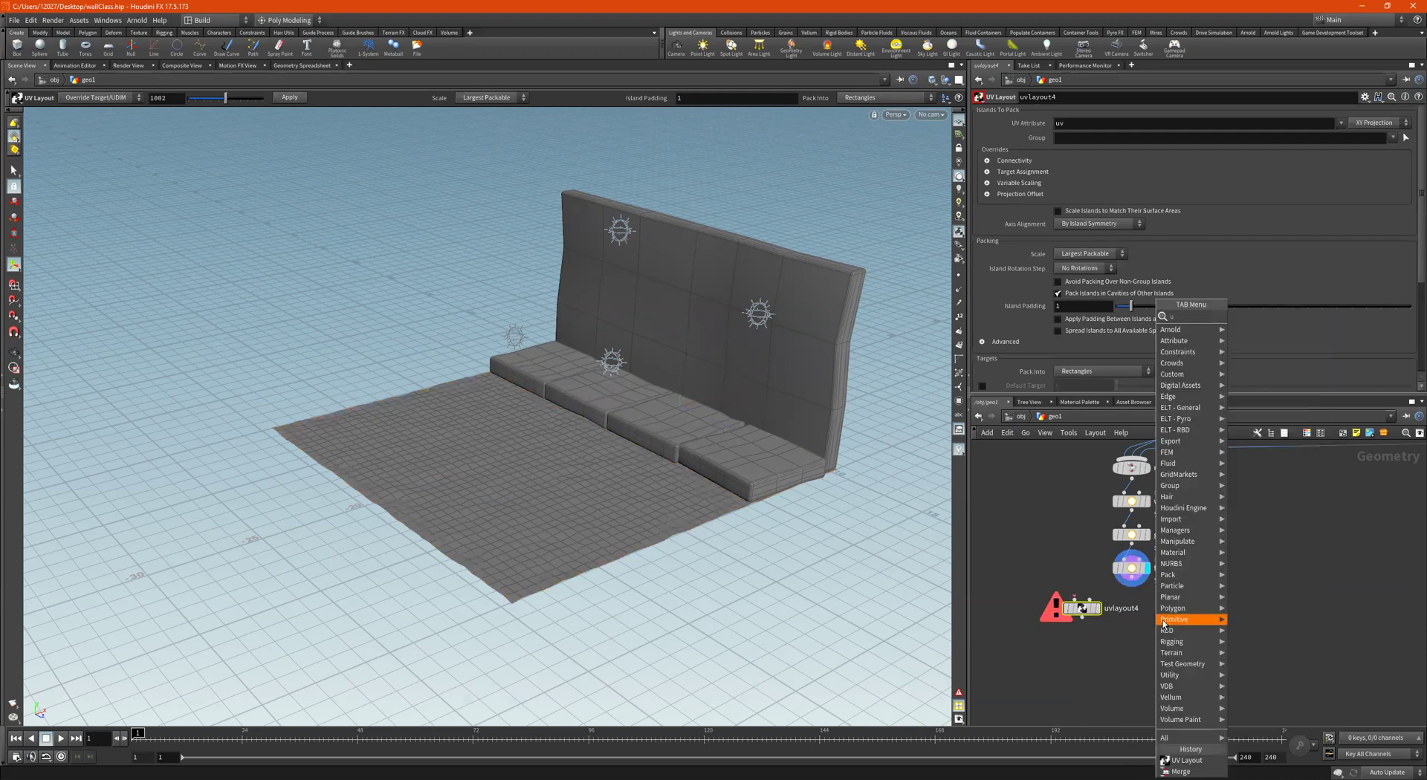
text(uvu)
key(Return)
click(1216, 624)
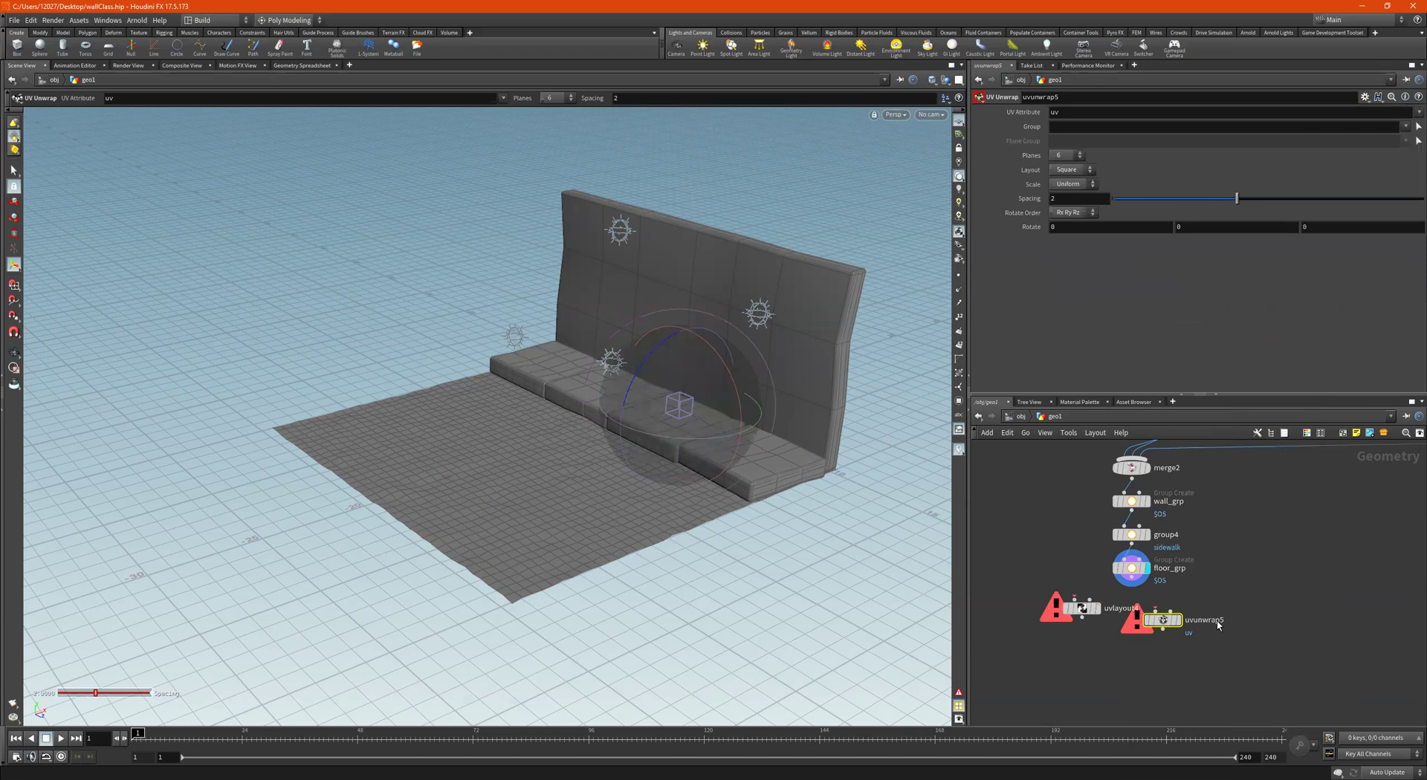
Connect floor_grp to the first input of the new UV Unwrap node and place that node directly below floor_grp.
drag(1133, 579, 1169, 611)
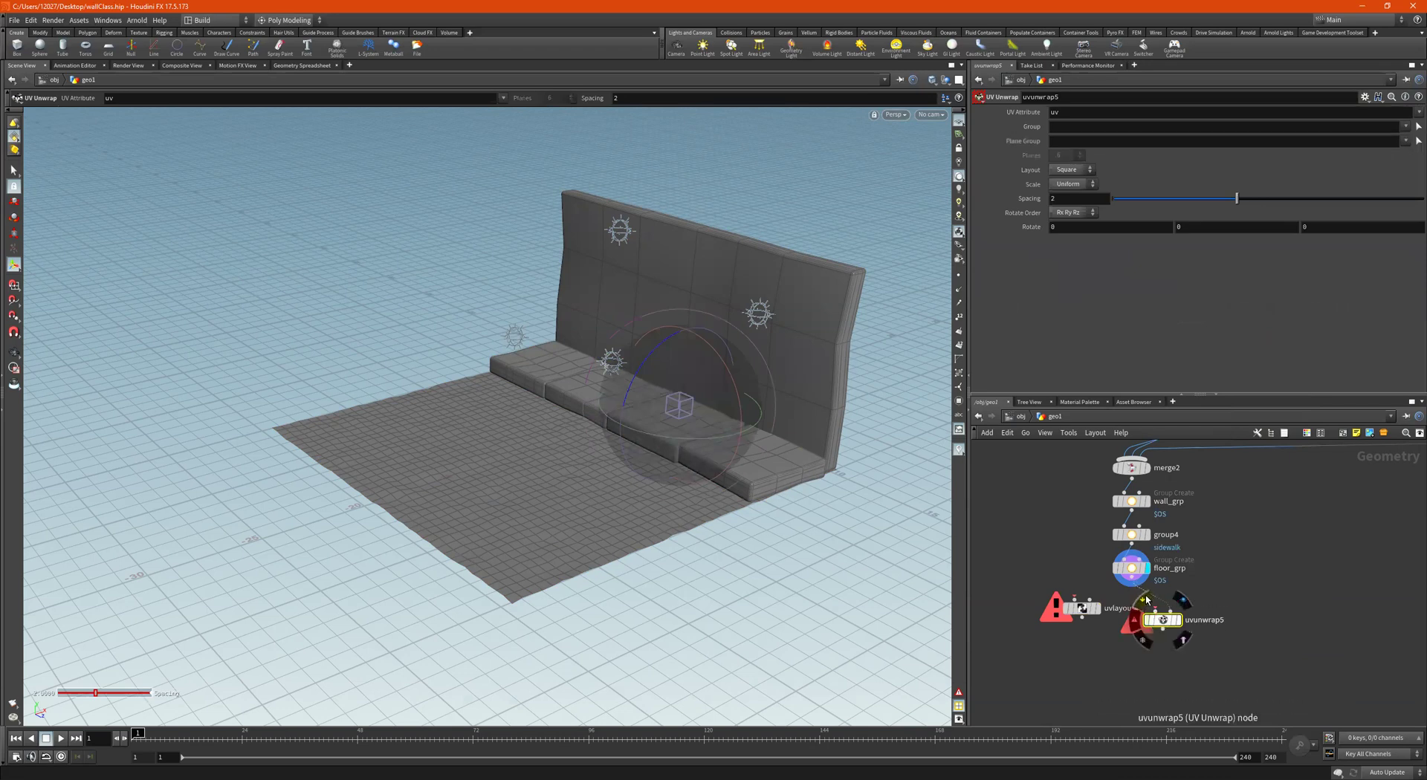
scroll(1153, 607, up, 4)
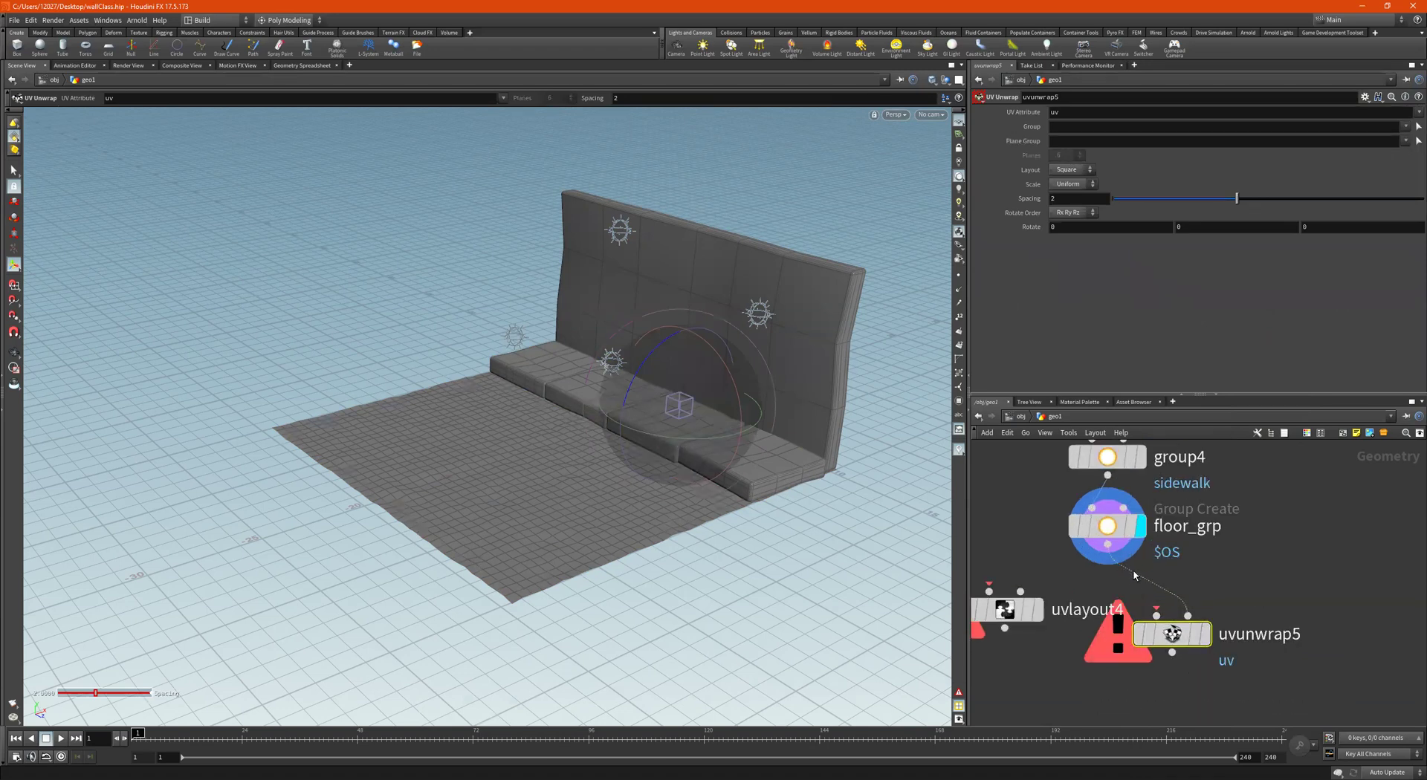
click(1135, 576)
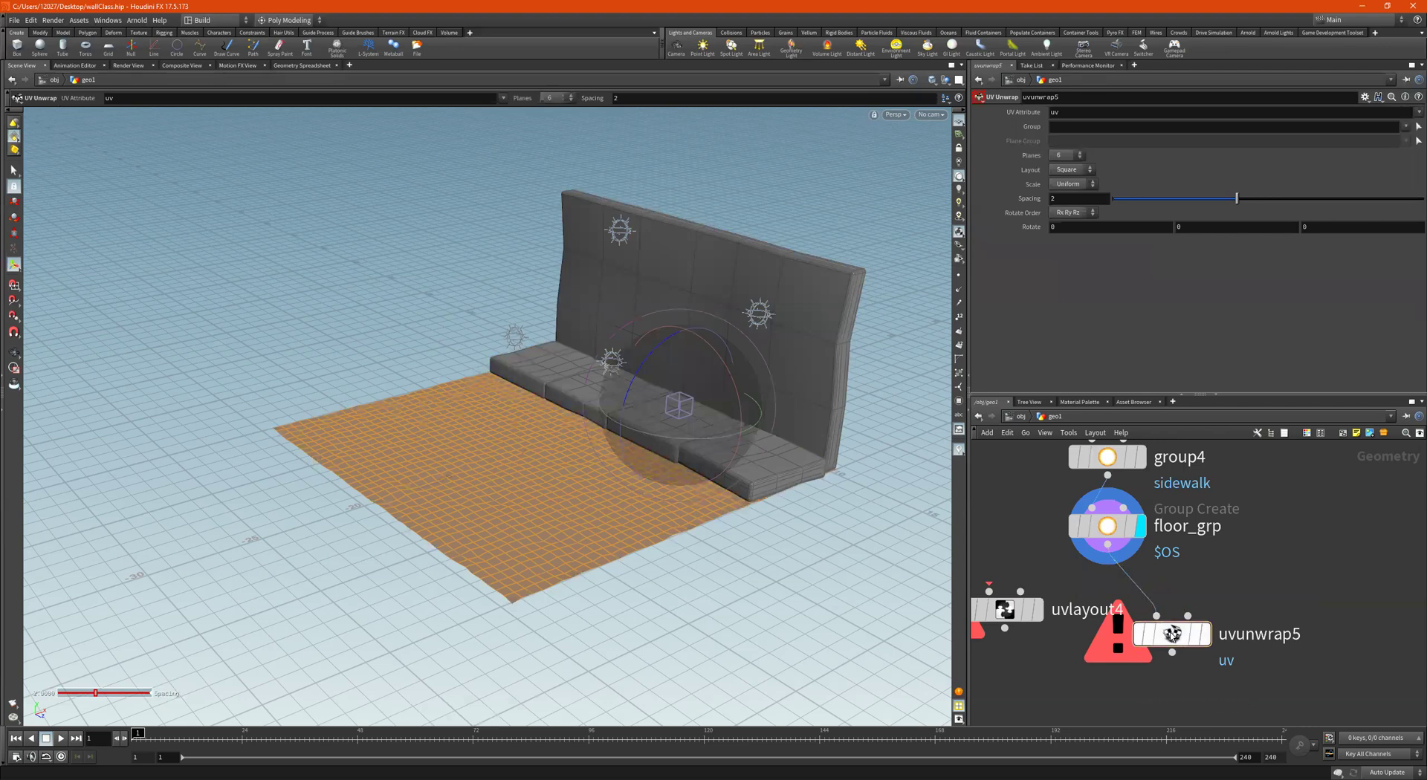
drag(1172, 634, 1108, 625)
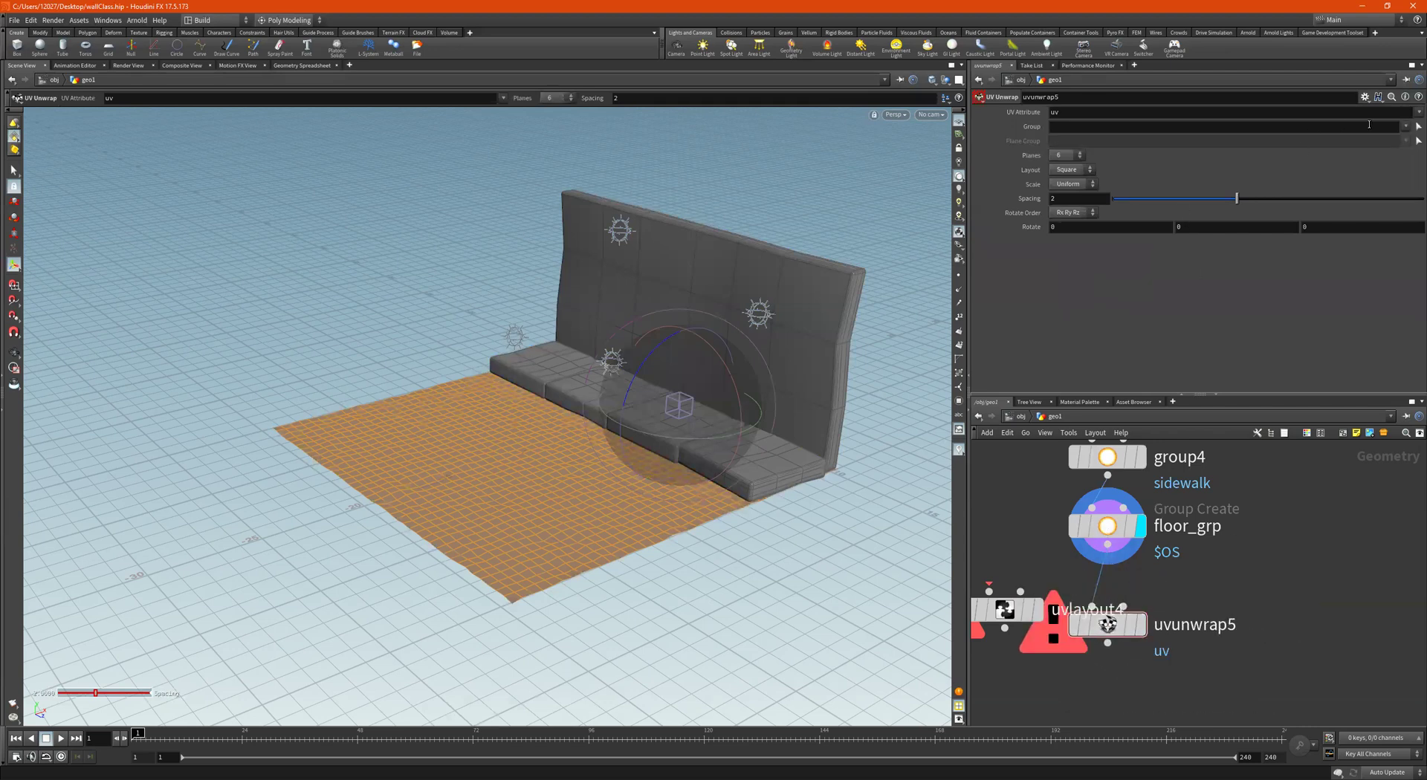
Limit the UV Unwrap node to the wall_grp group and display its result.
click(1405, 128)
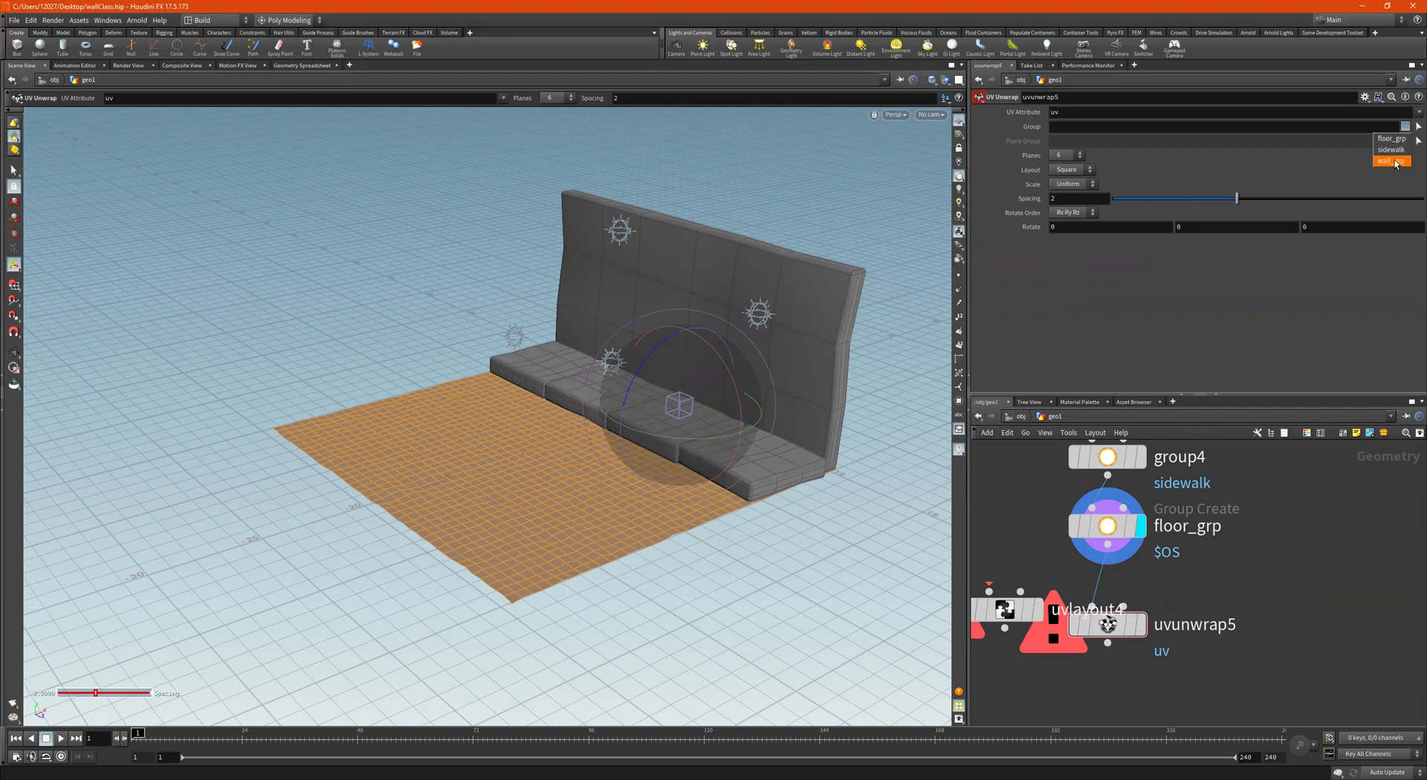
click(1141, 624)
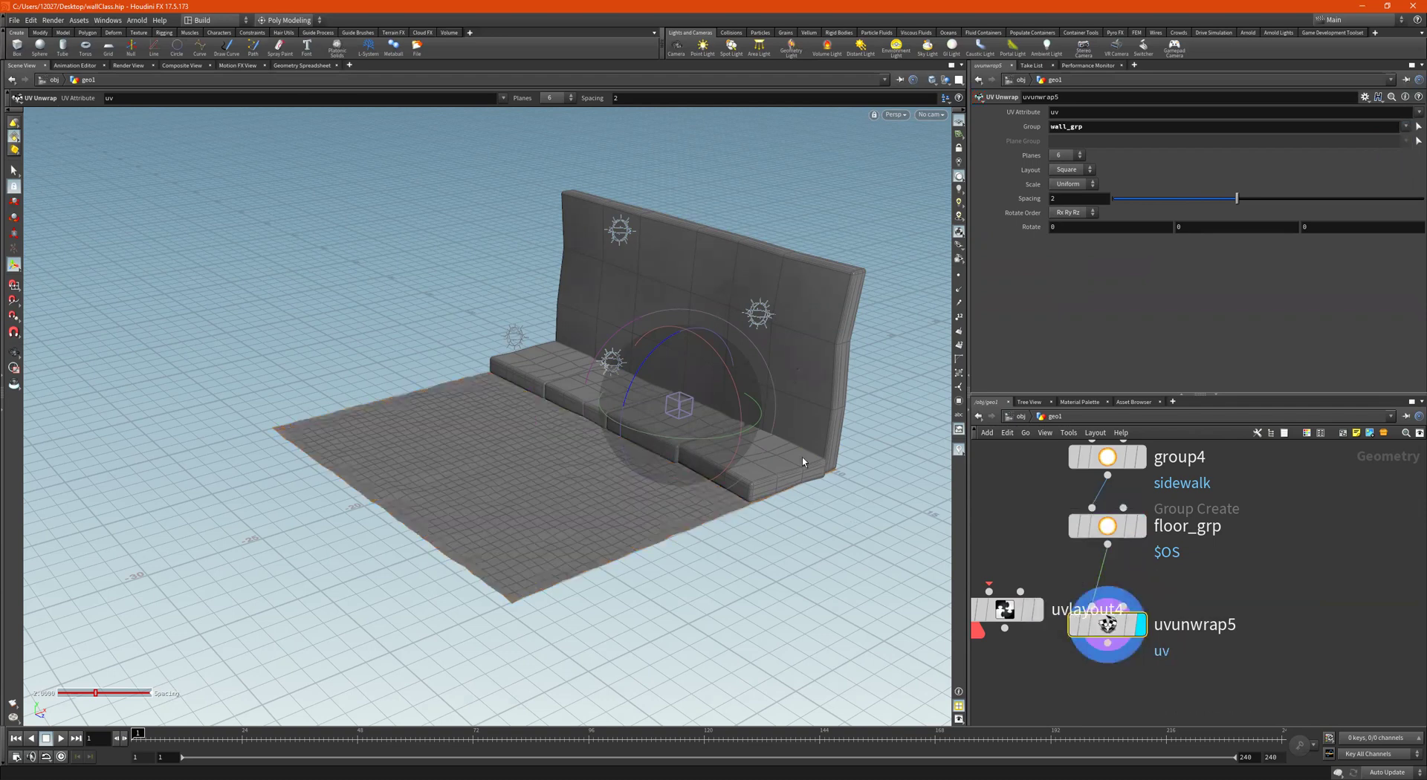
alt+middle_drag(827, 533, 718, 569)
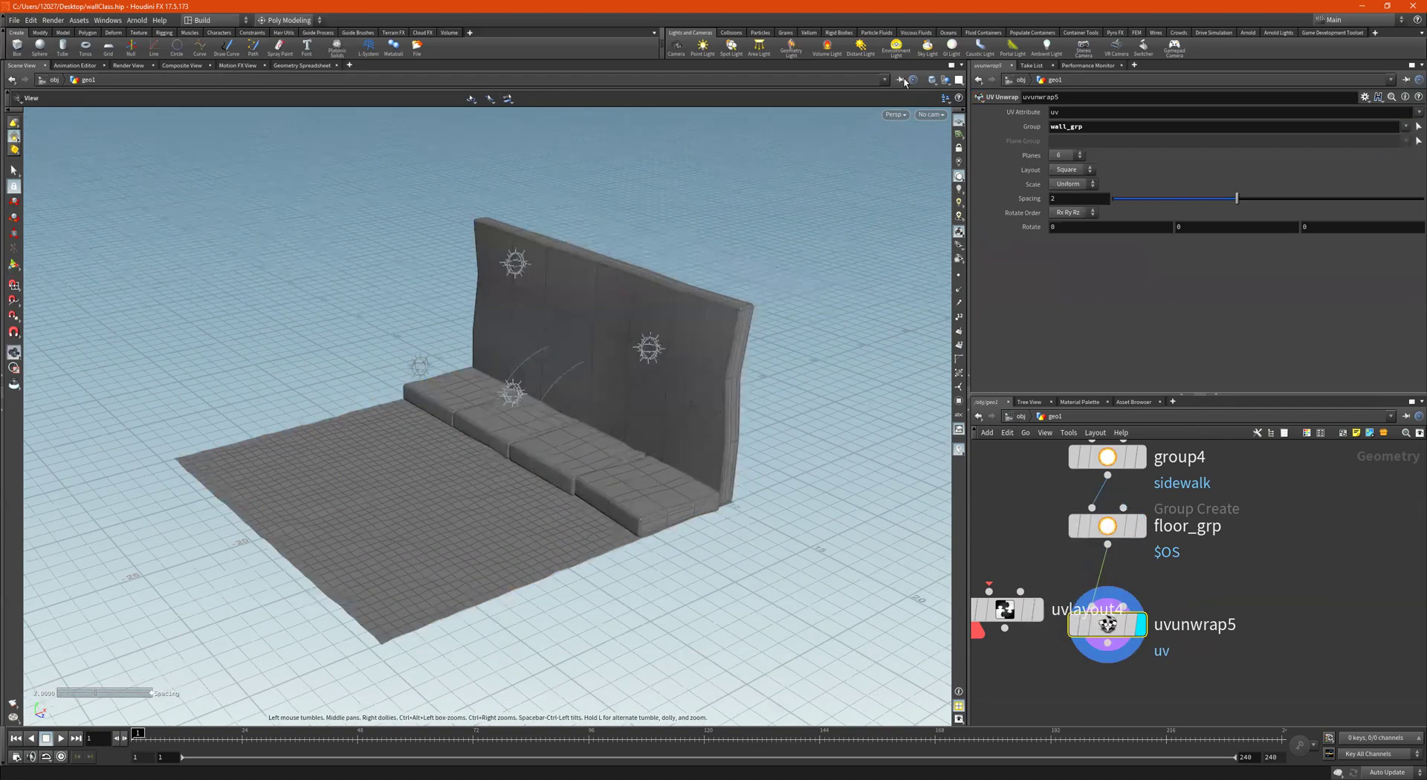
Split the viewport into two side-by-side views, with the perspective scene in one and the framed UV view in the other.
click(960, 80)
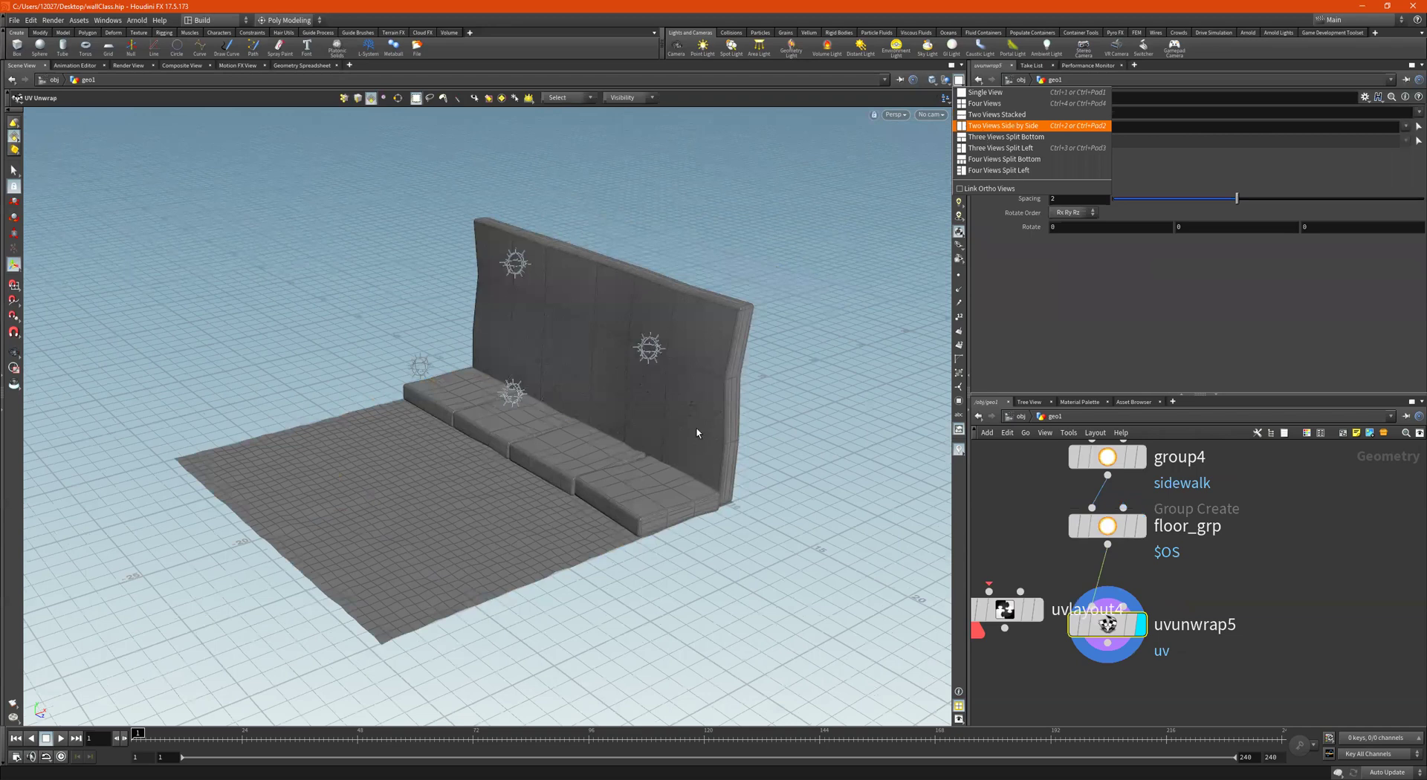
click(1003, 126)
key(space+1)
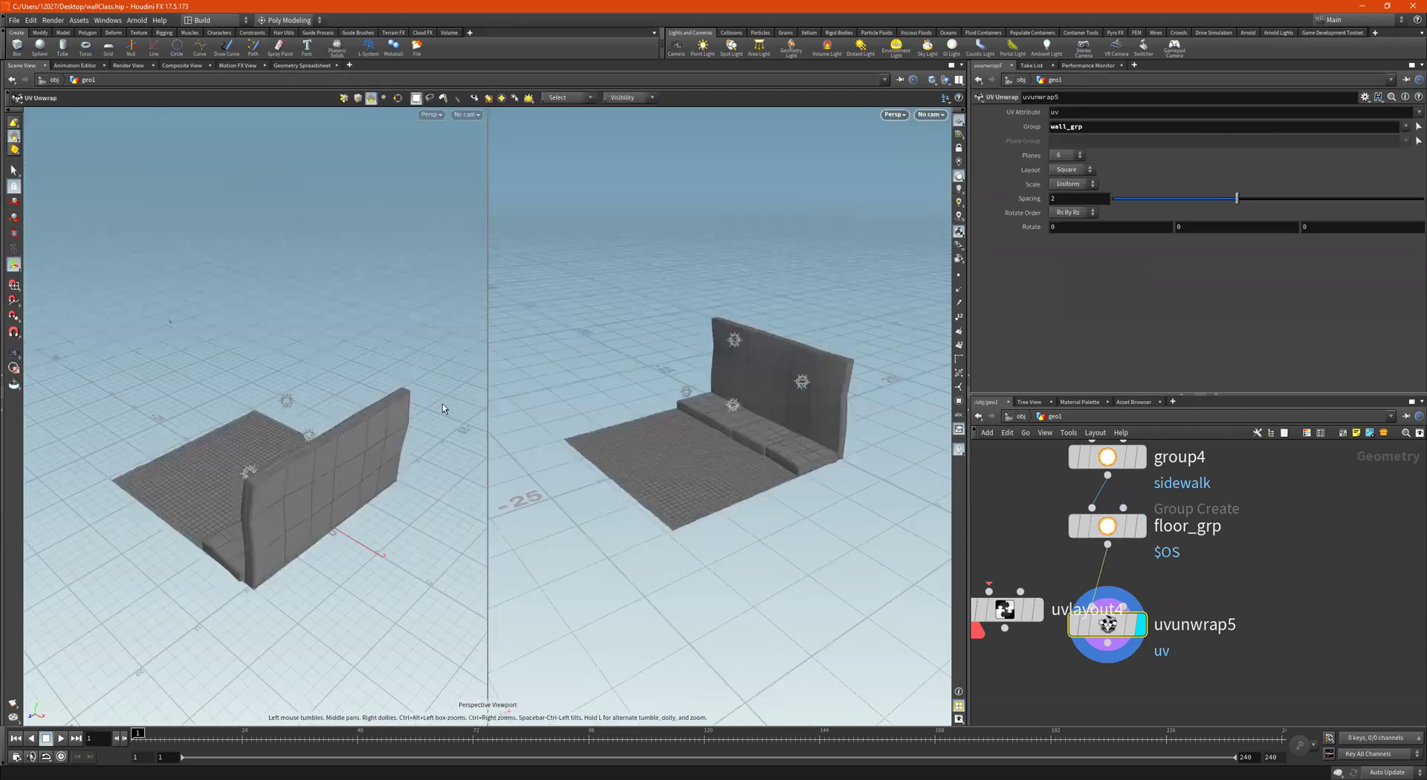
key(space+5)
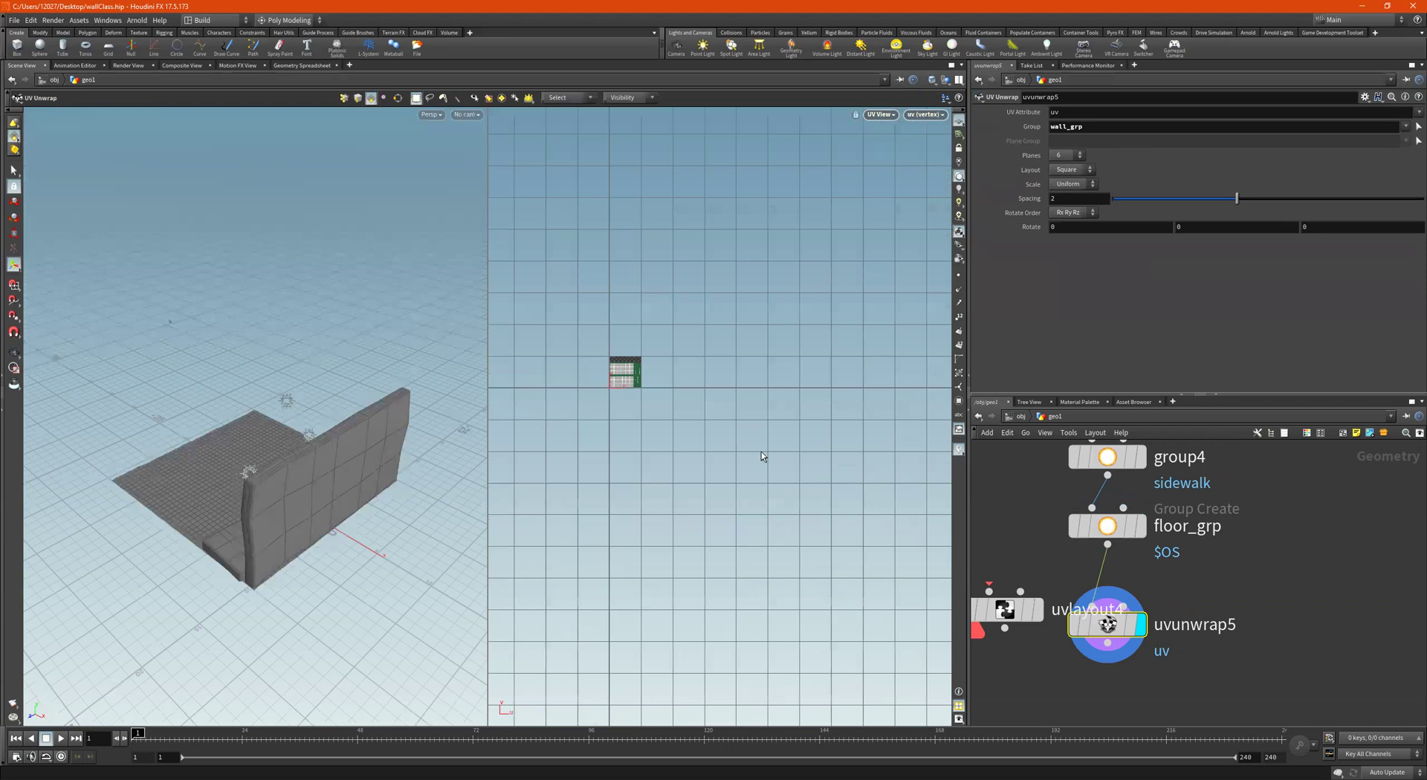
key(space+h)
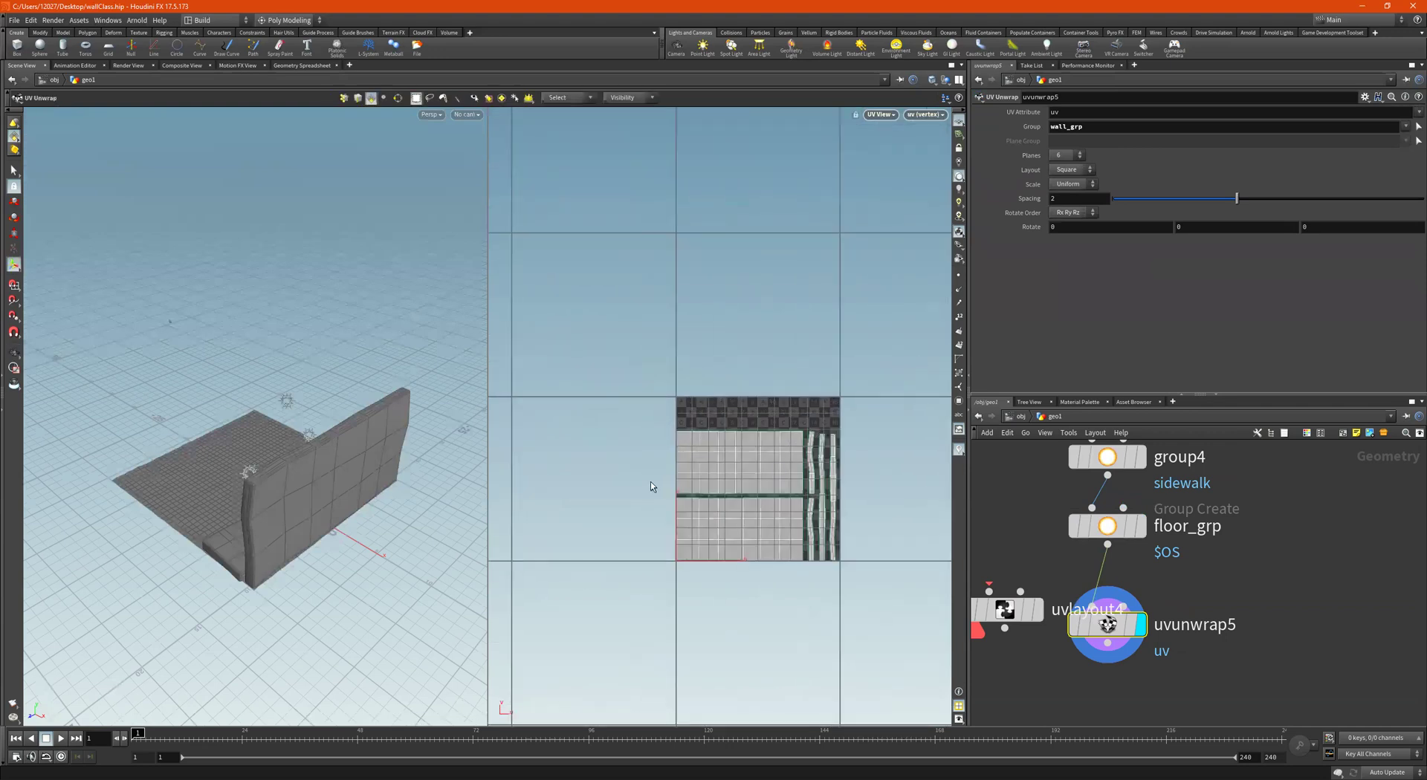
drag(337, 501, 332, 472)
drag(455, 443, 364, 454)
Add a UV Quick Shade node below the UV Unwrap node and connect the unwrap output to it.
scroll(1283, 556, down, 2)
middle_drag(1283, 556, 1280, 561)
middle_drag(1216, 698, 1230, 636)
scroll(1230, 636, up, 1)
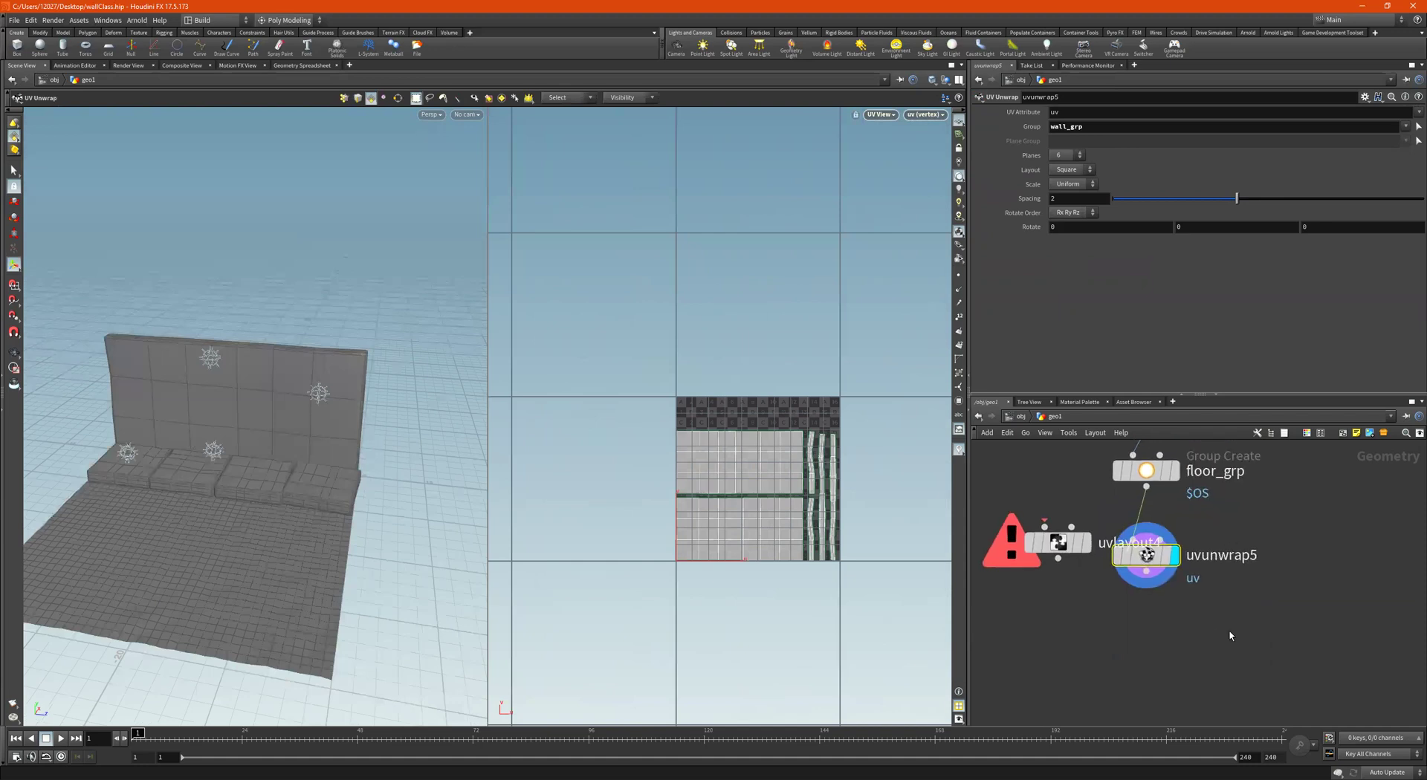
key(Tab)
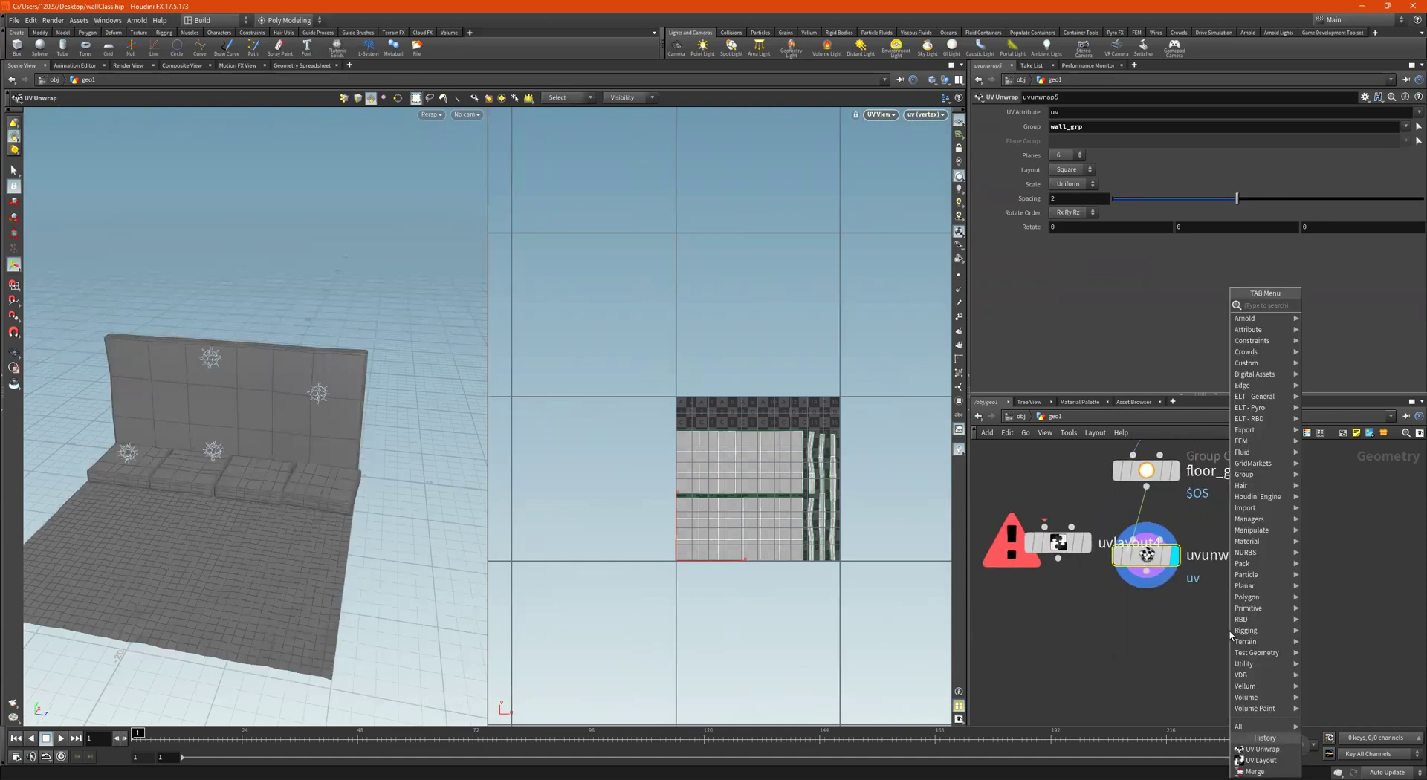
text(uvq)
key(Return)
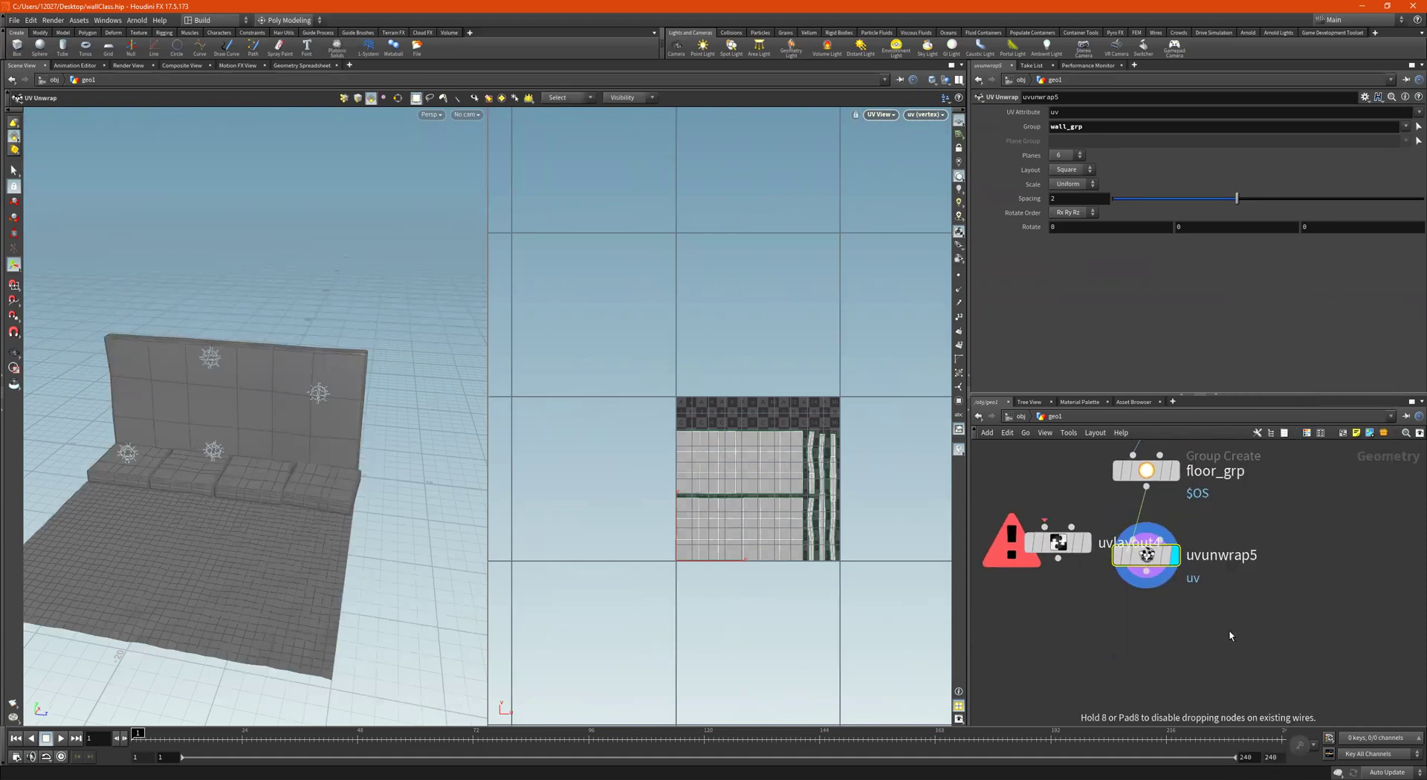
click(1229, 631)
mouse_move(1146, 573)
mouse_down()
mouse_move(1229, 615)
mouse_move(1170, 646)
mouse_up()
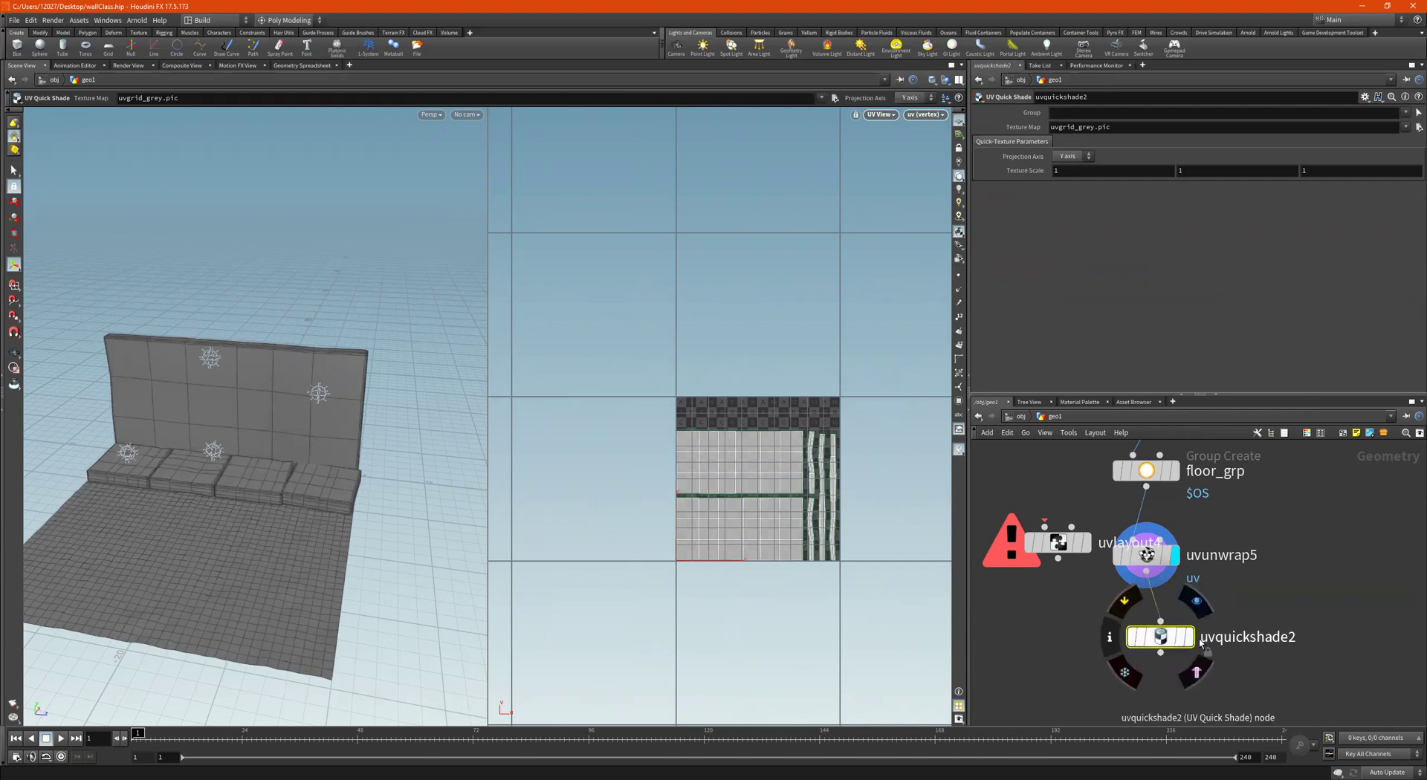
Display the UV Quick Shade node and examine the grid texture on the wall.
key(r)
key(Escape)
drag(136, 461, 296, 406)
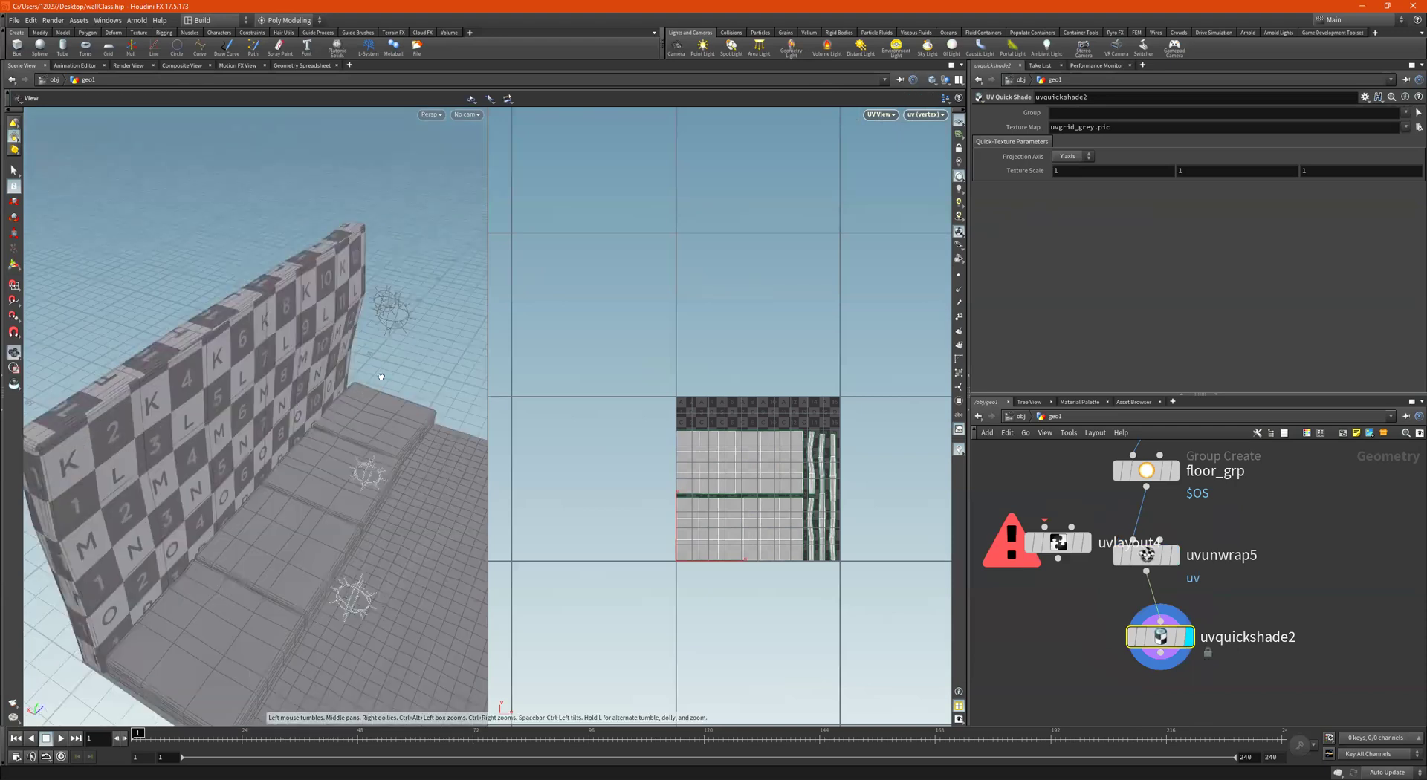
alt+drag(688, 456, 853, 518)
alt+right_drag(853, 519, 741, 518)
alt+middle_drag(741, 518, 621, 494)
Insert the loose UV Layout node between UV Unwrap and UV Quick Shade and limit it to the wall_grp group.
drag(1057, 542, 1146, 622)
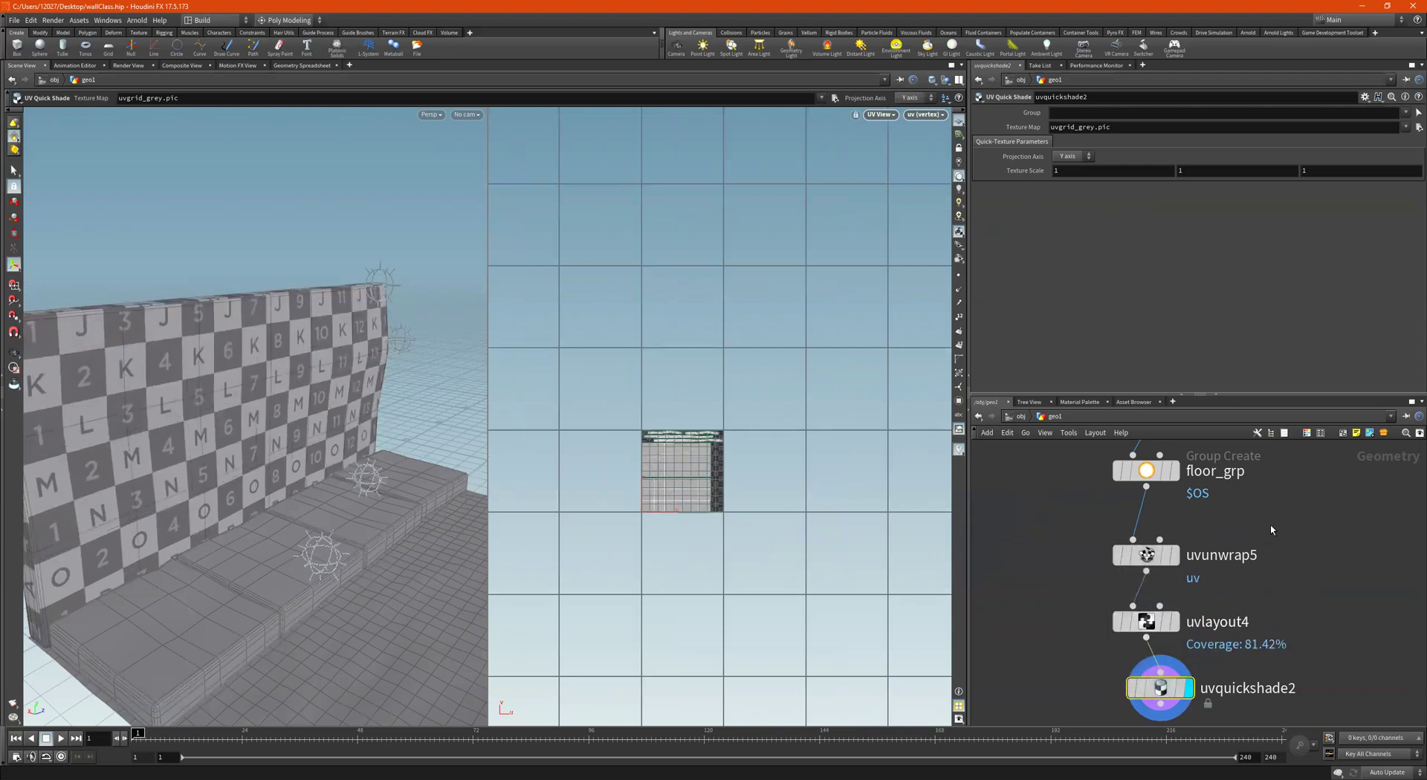
click(1146, 555)
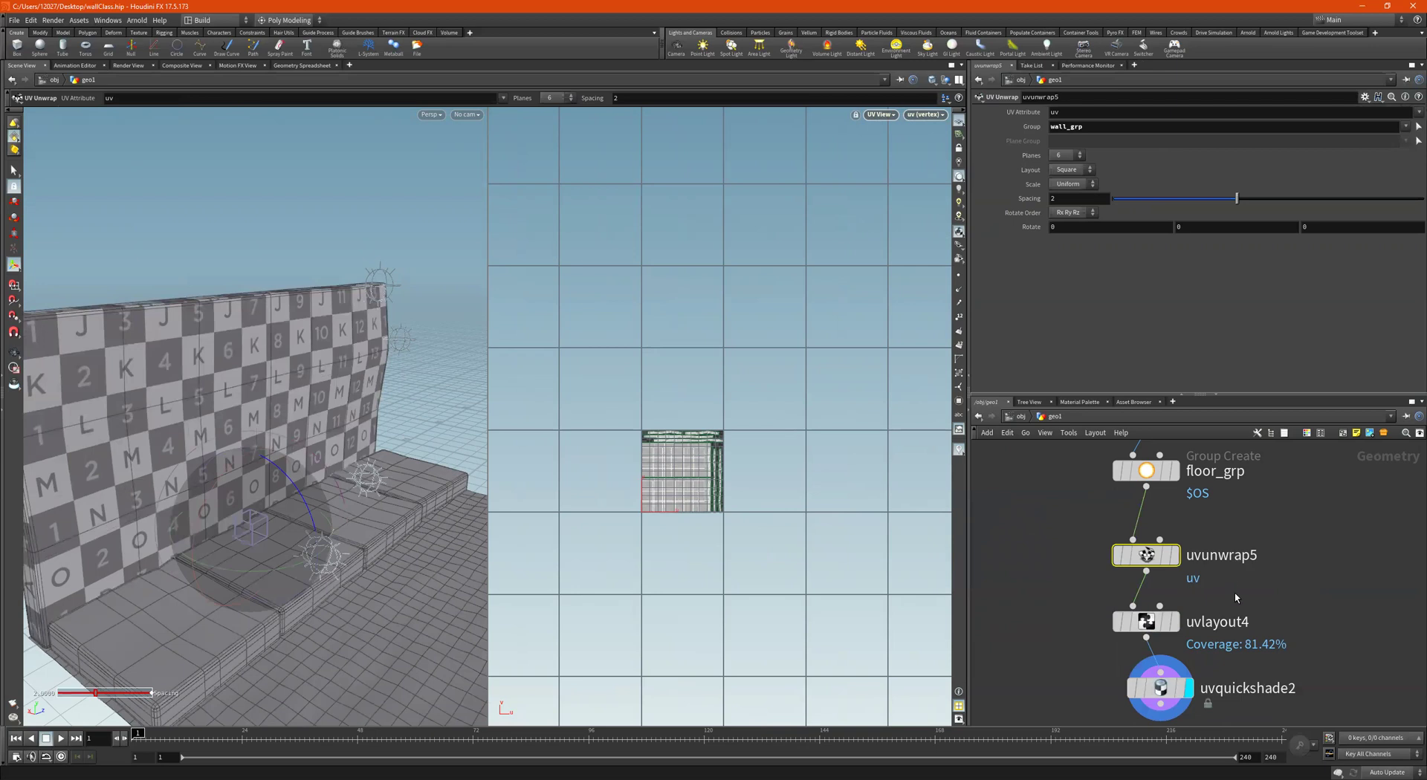
click(1215, 622)
click(1392, 139)
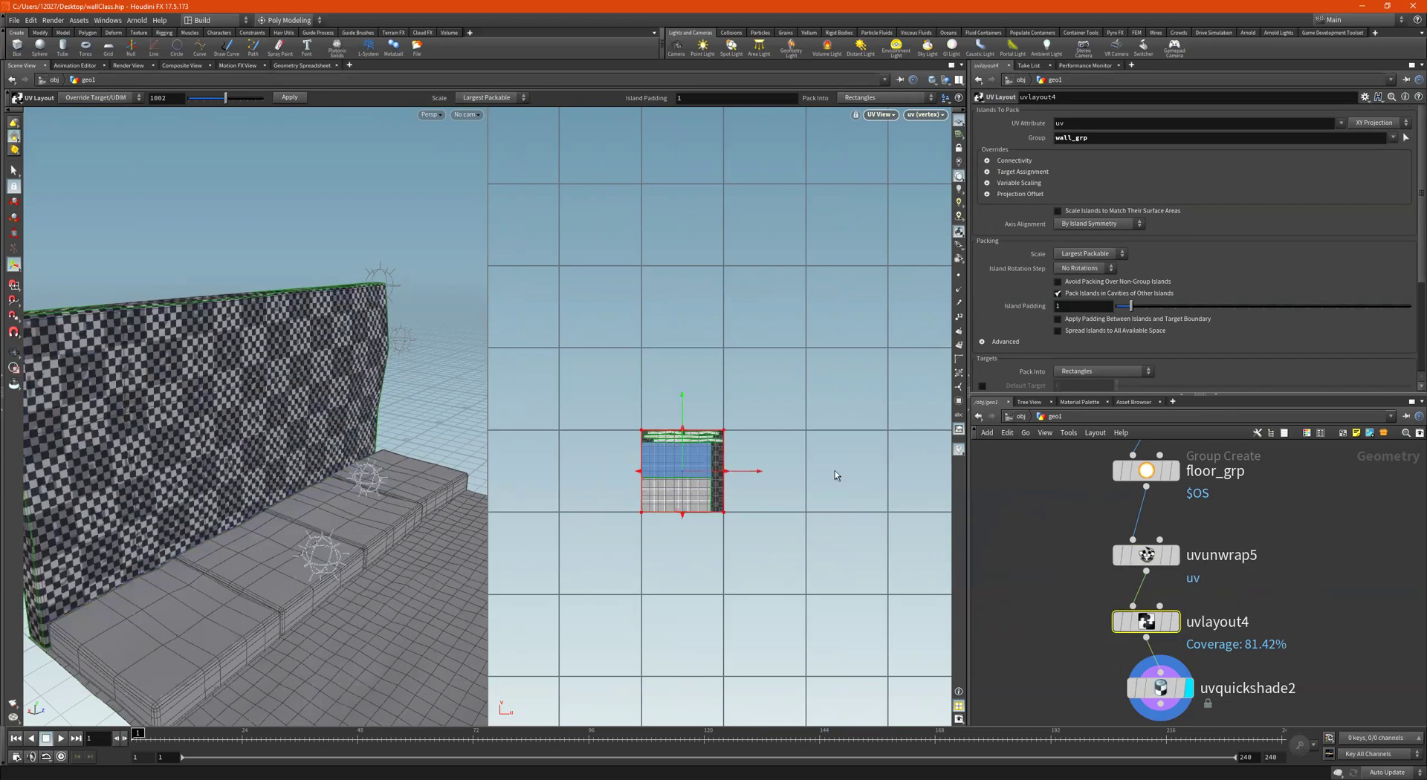
key(Return)
Set the UV Layout's packing scale to Fixed at 1.27 and pack the wall islands into UDIM Tiles.
click(1075, 225)
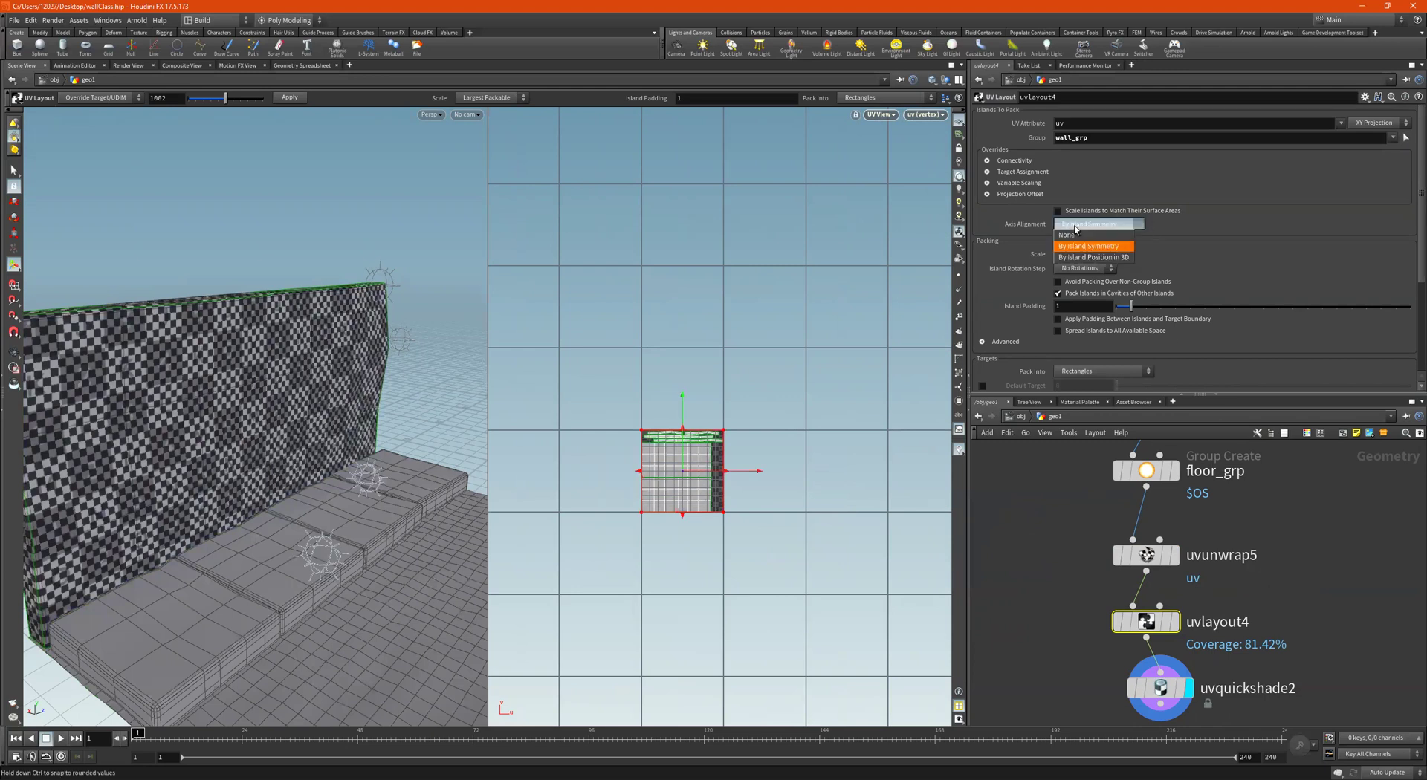
click(1230, 202)
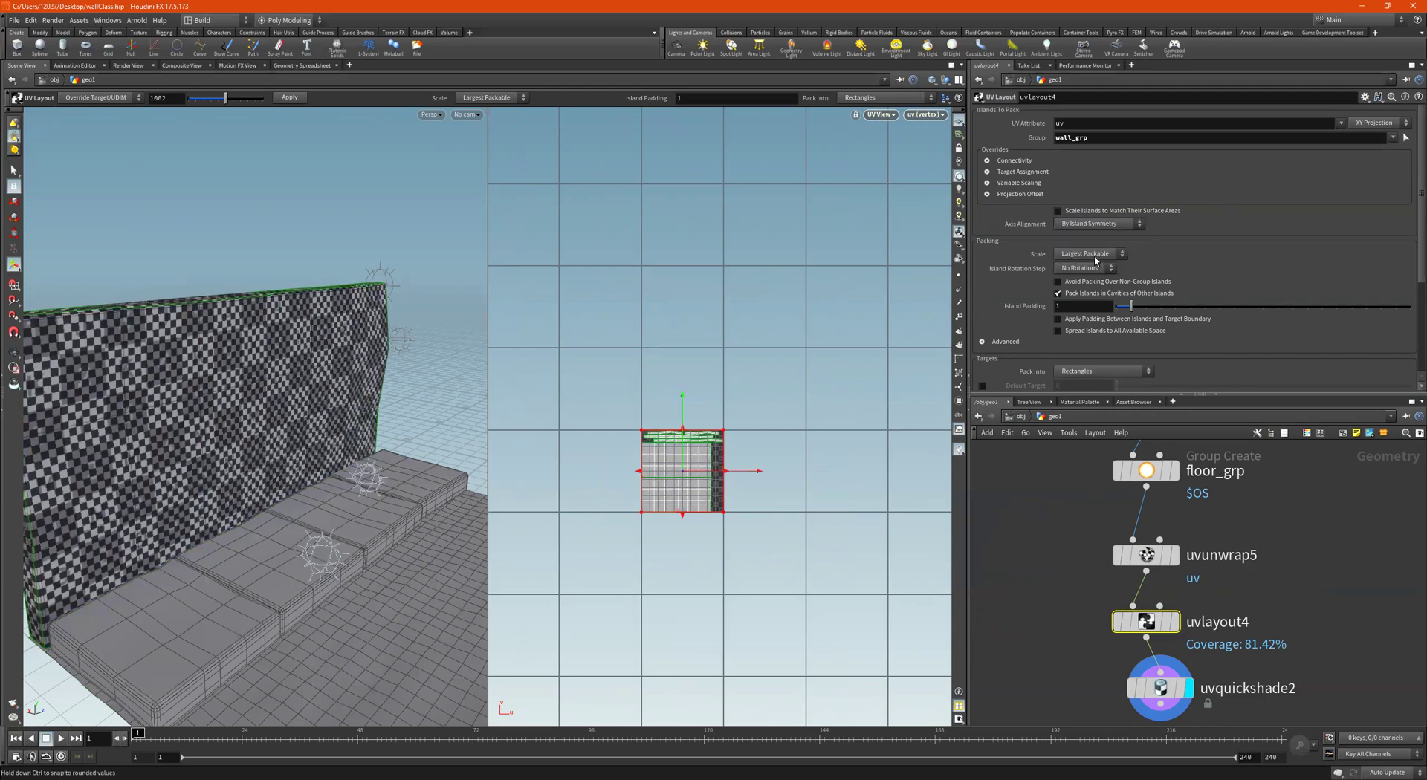
click(1098, 255)
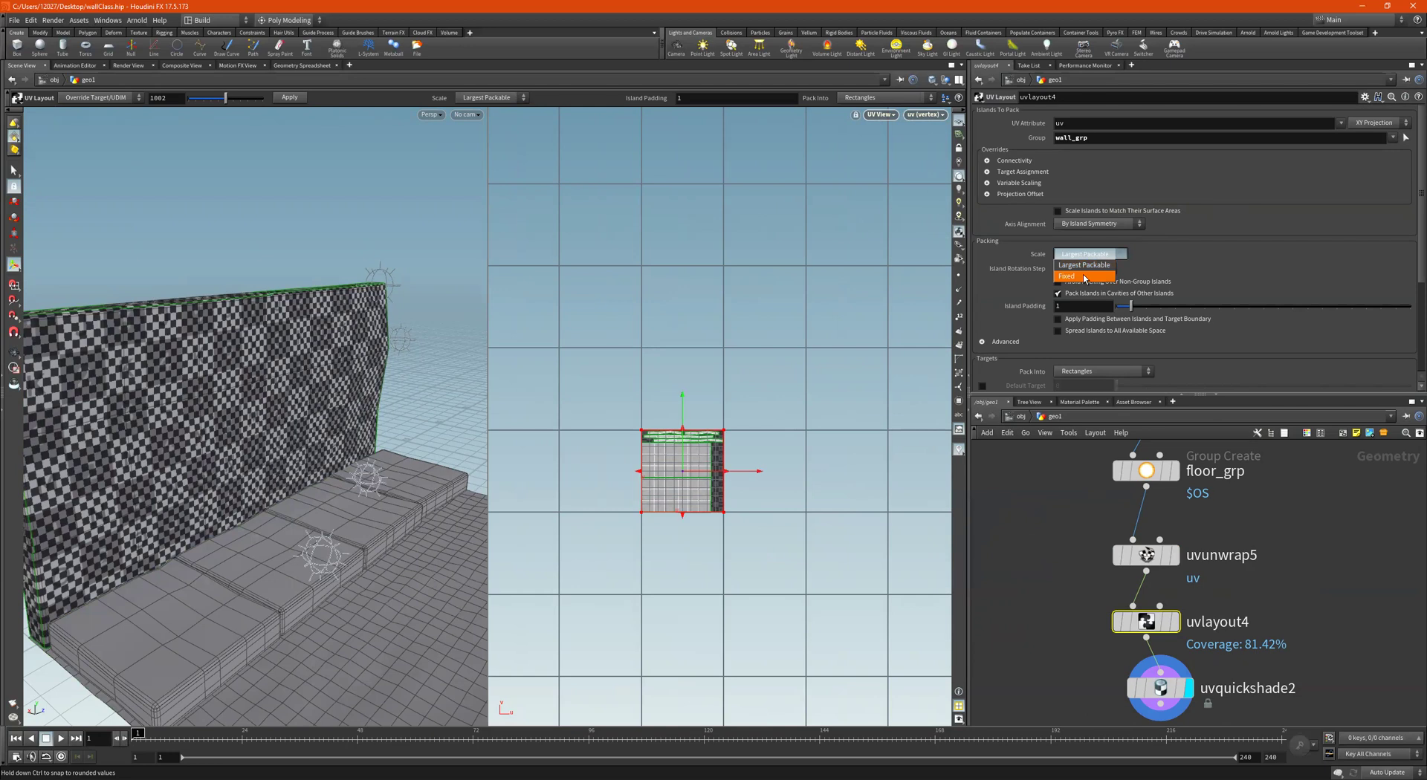
click(1083, 276)
click(1085, 344)
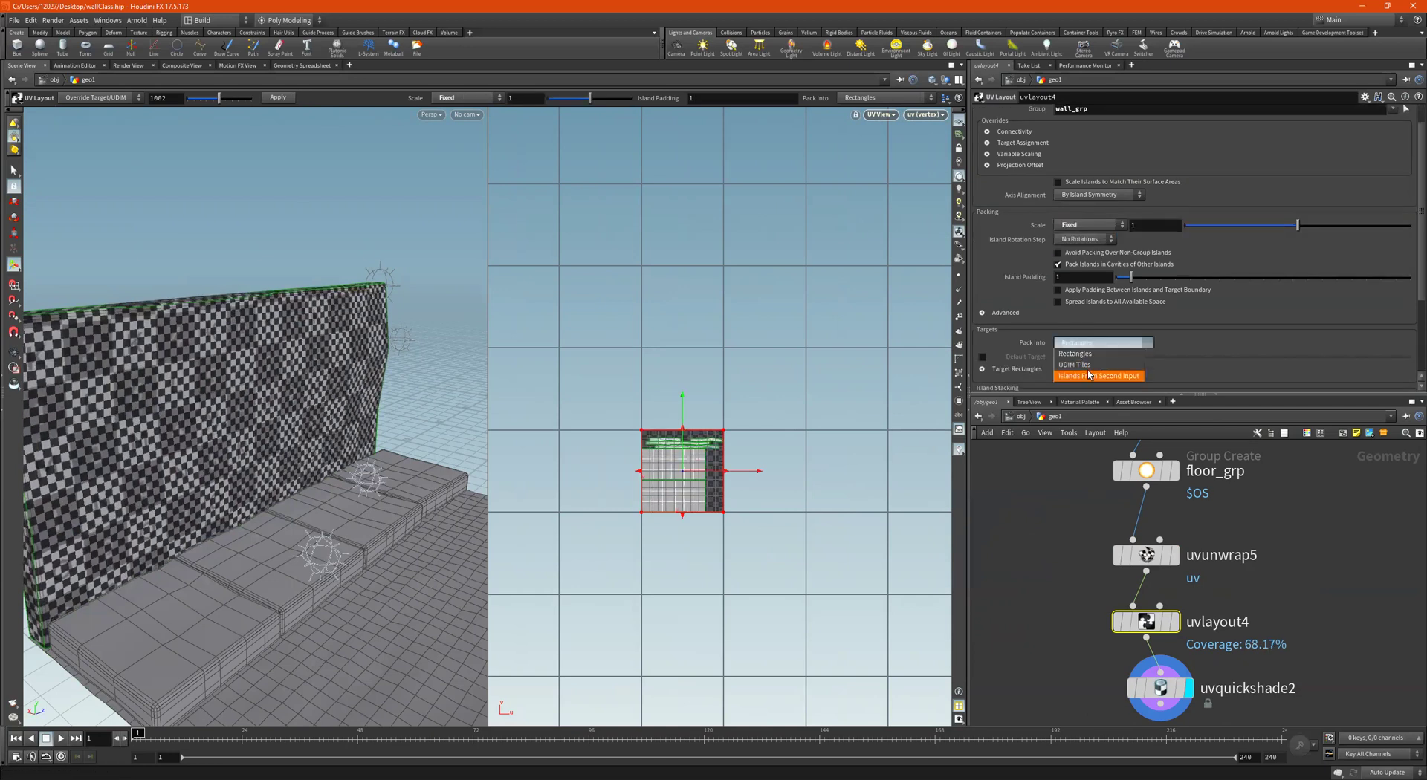
click(1081, 364)
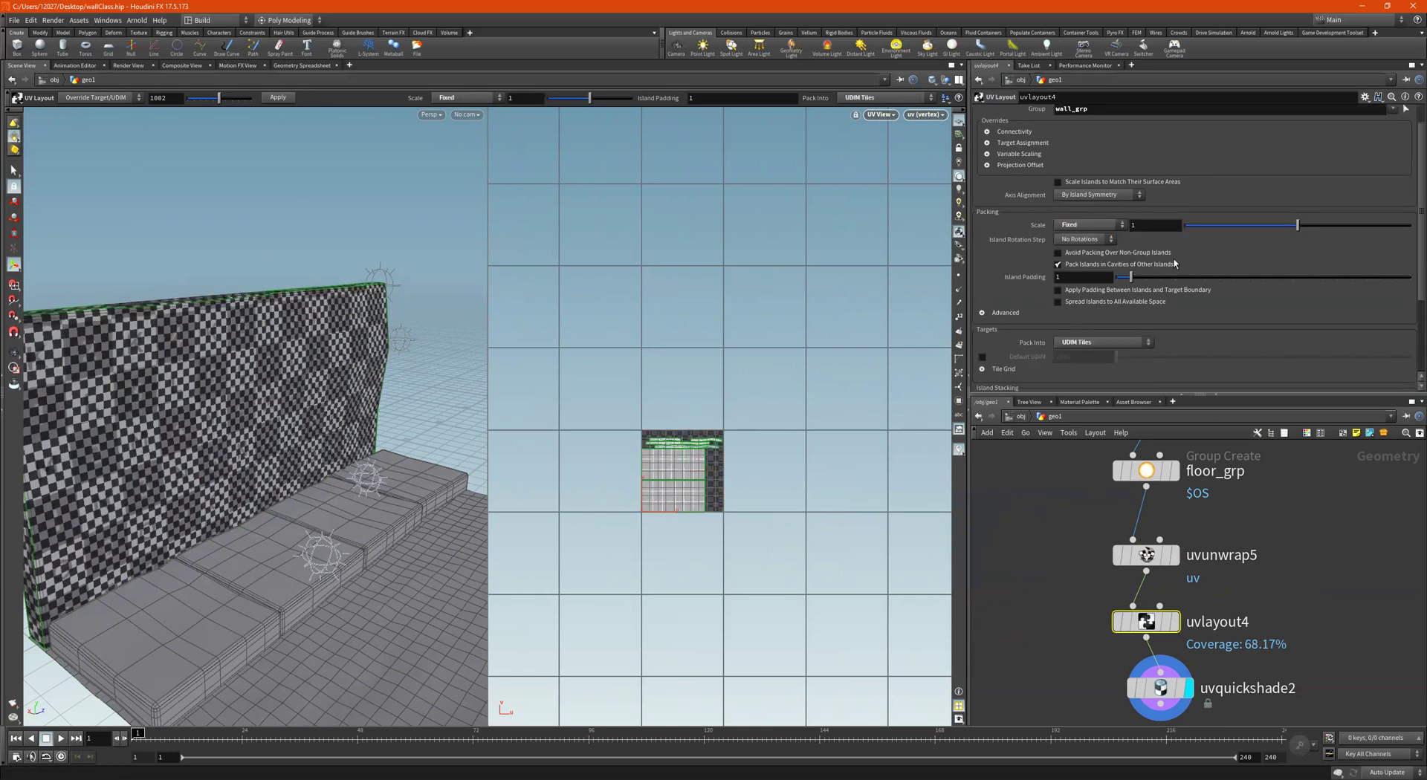
middle_drag(1155, 221, 1300, 245)
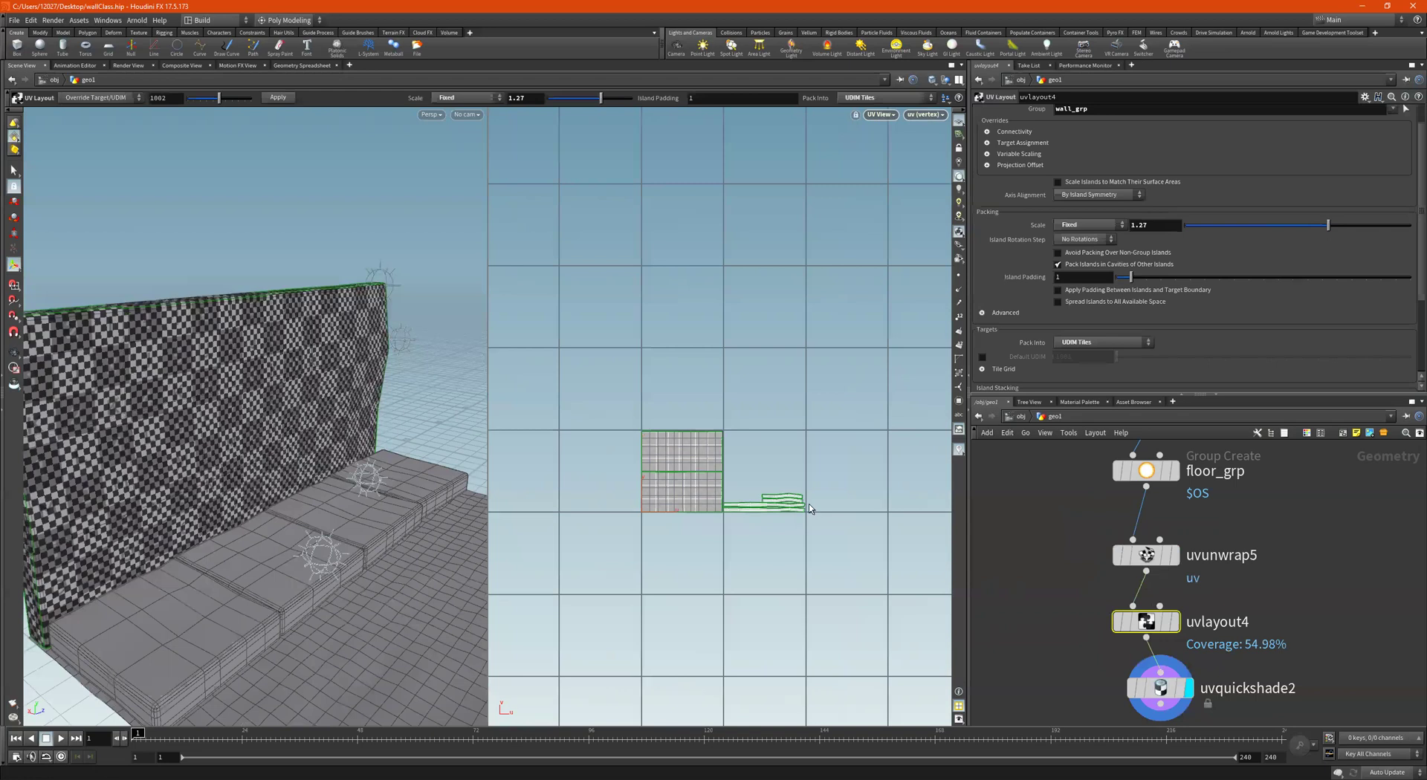
Insert a UV Transform node between UV Layout and UV Quick Shade.
scroll(1254, 678, down, 3)
key(Tab)
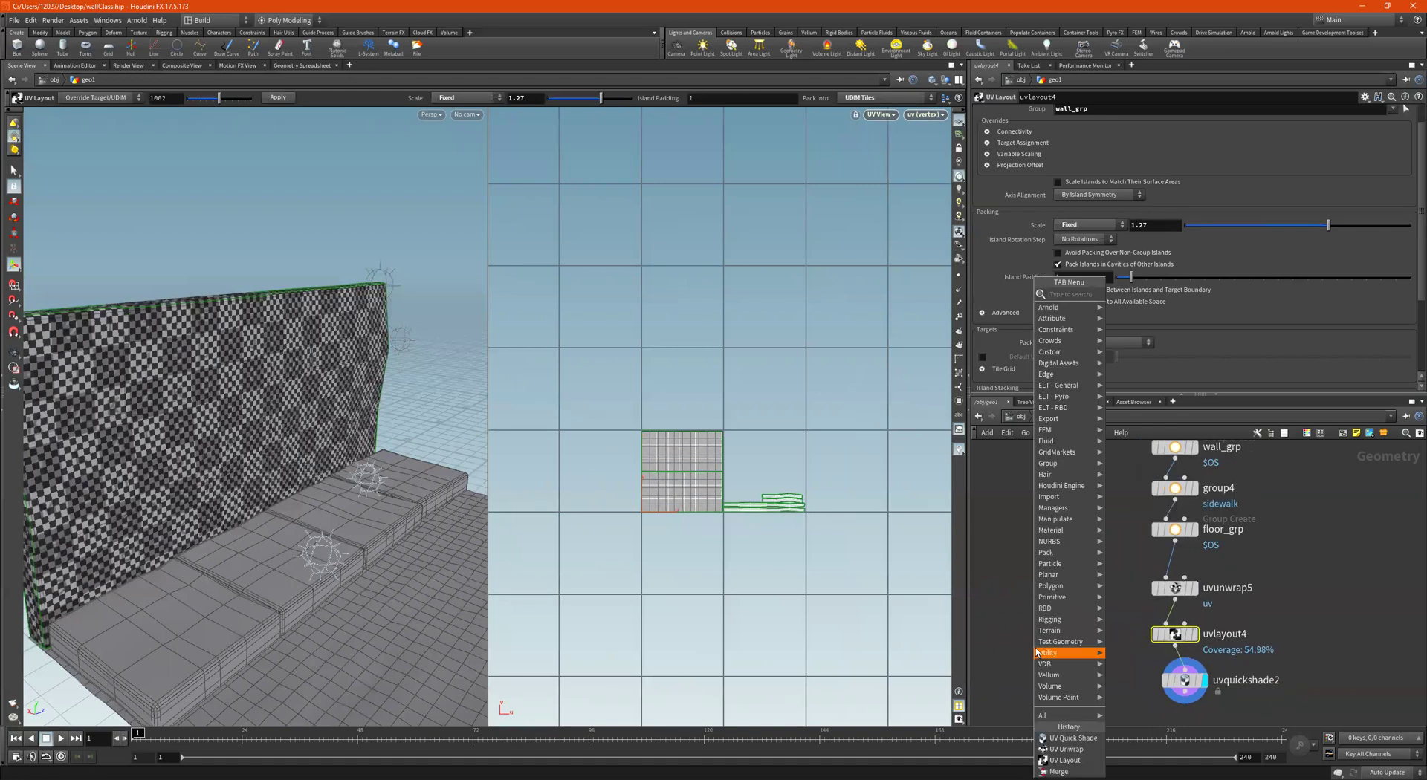
text(uvtr)
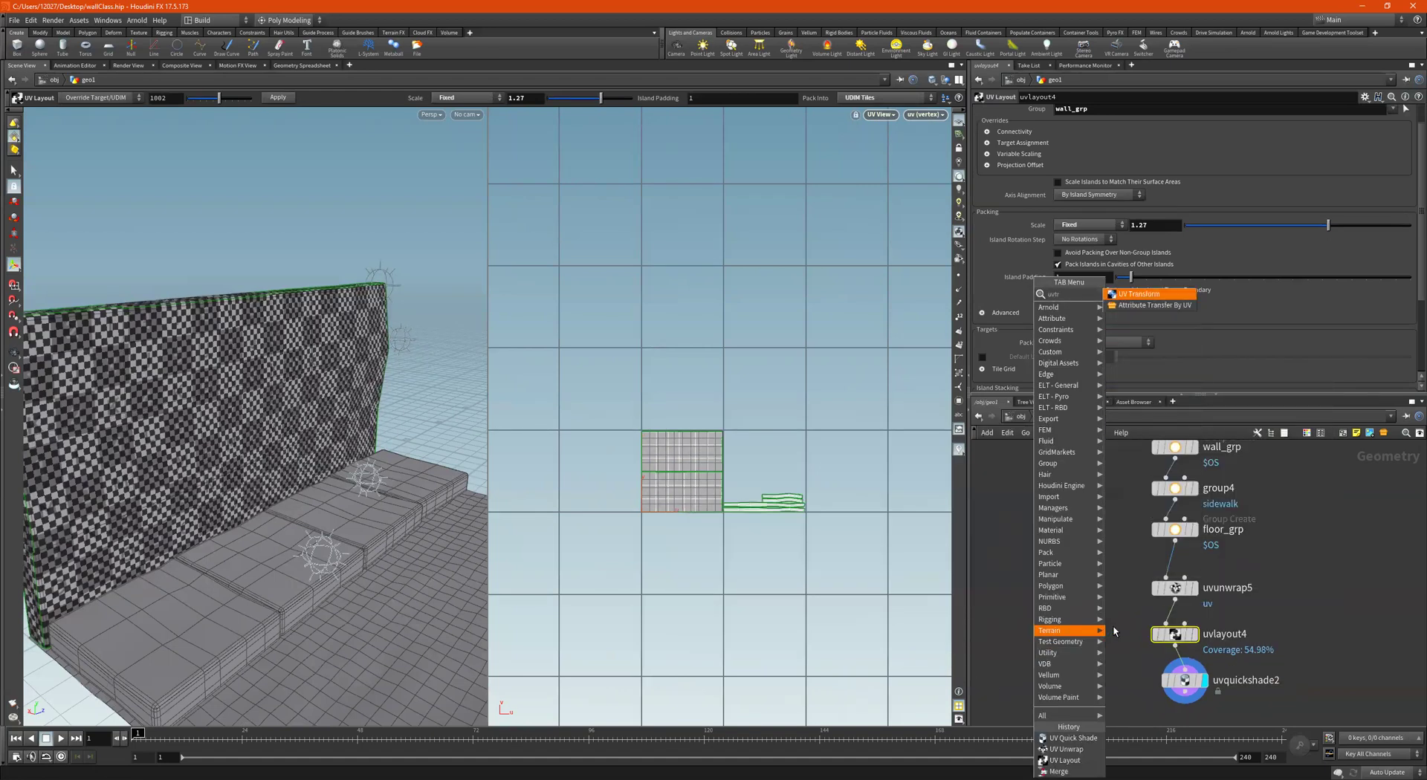
key(Return)
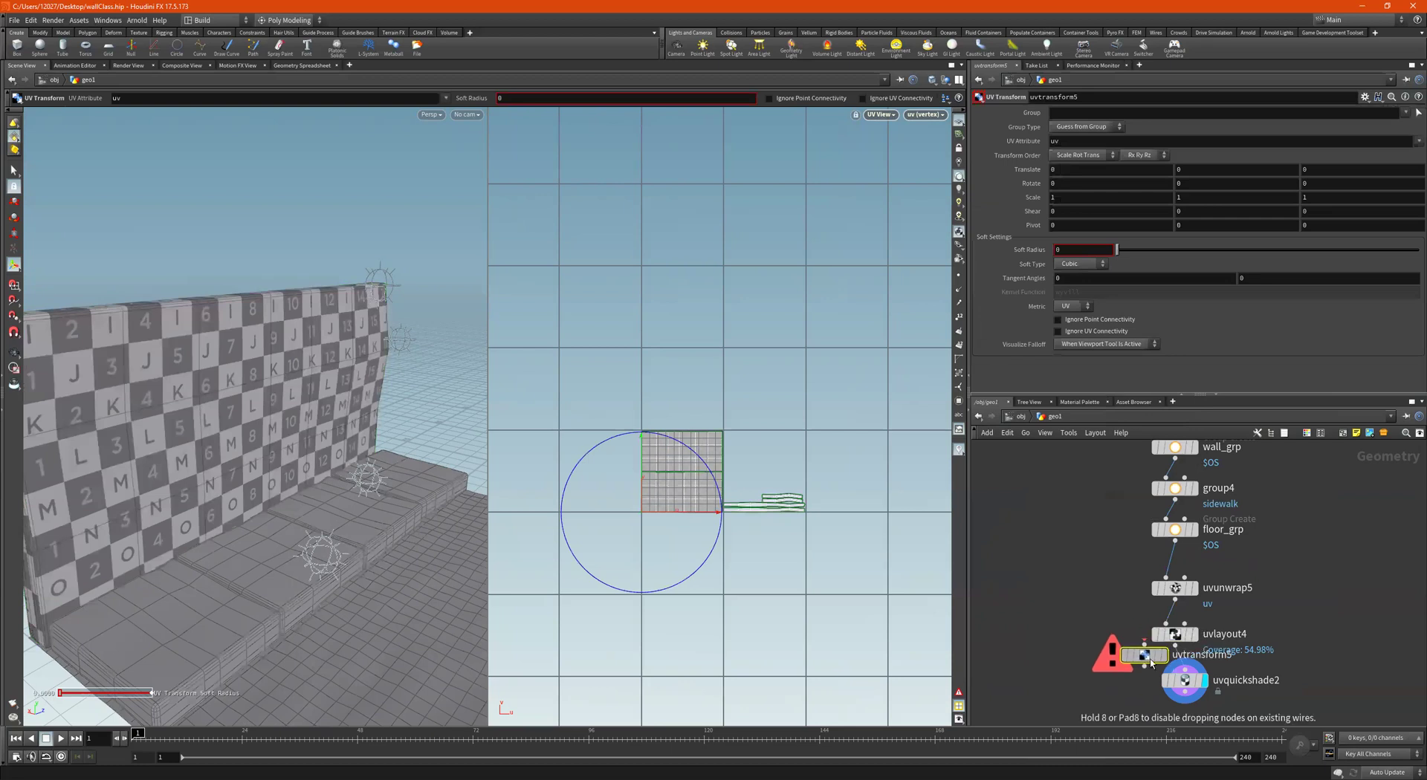
click(1169, 652)
scroll(1136, 602, up, 3)
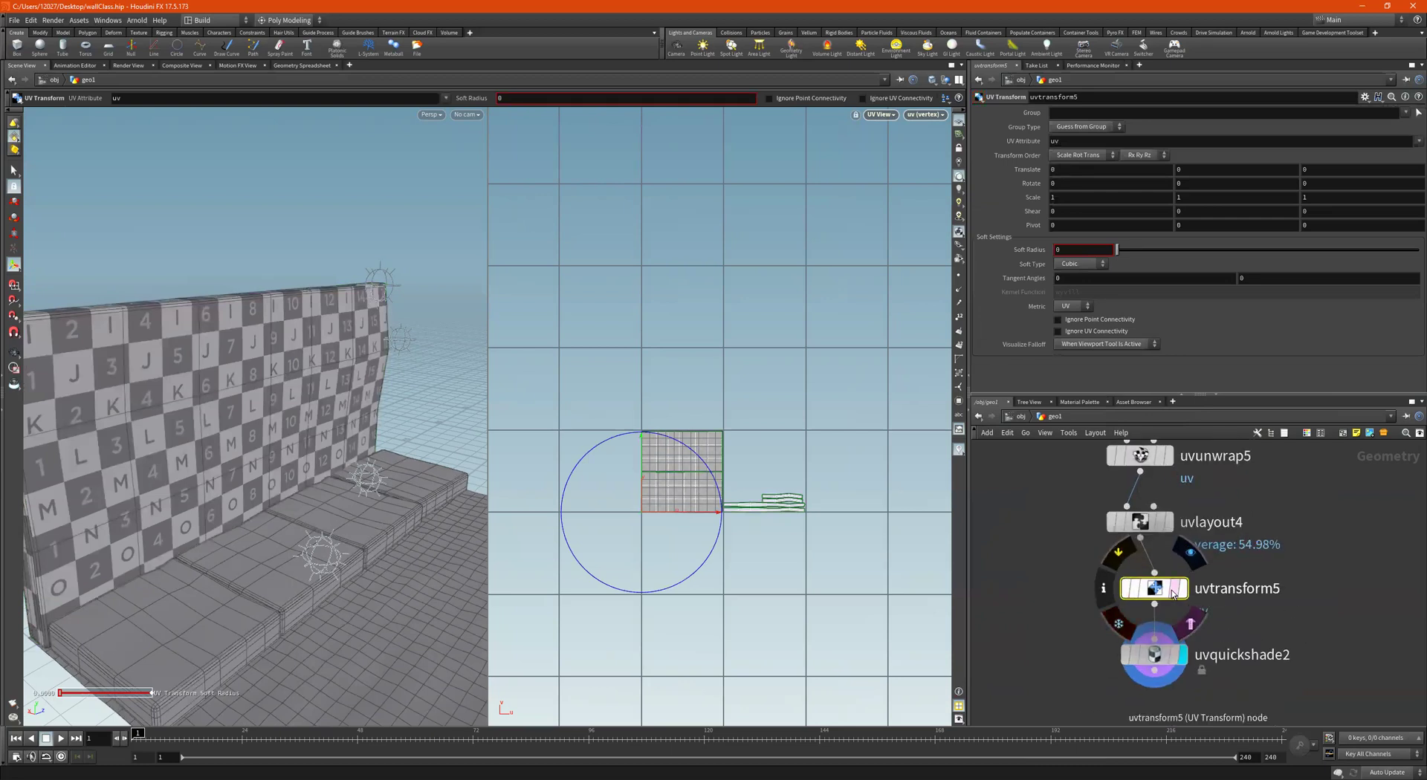
mouse_move(1122, 621)
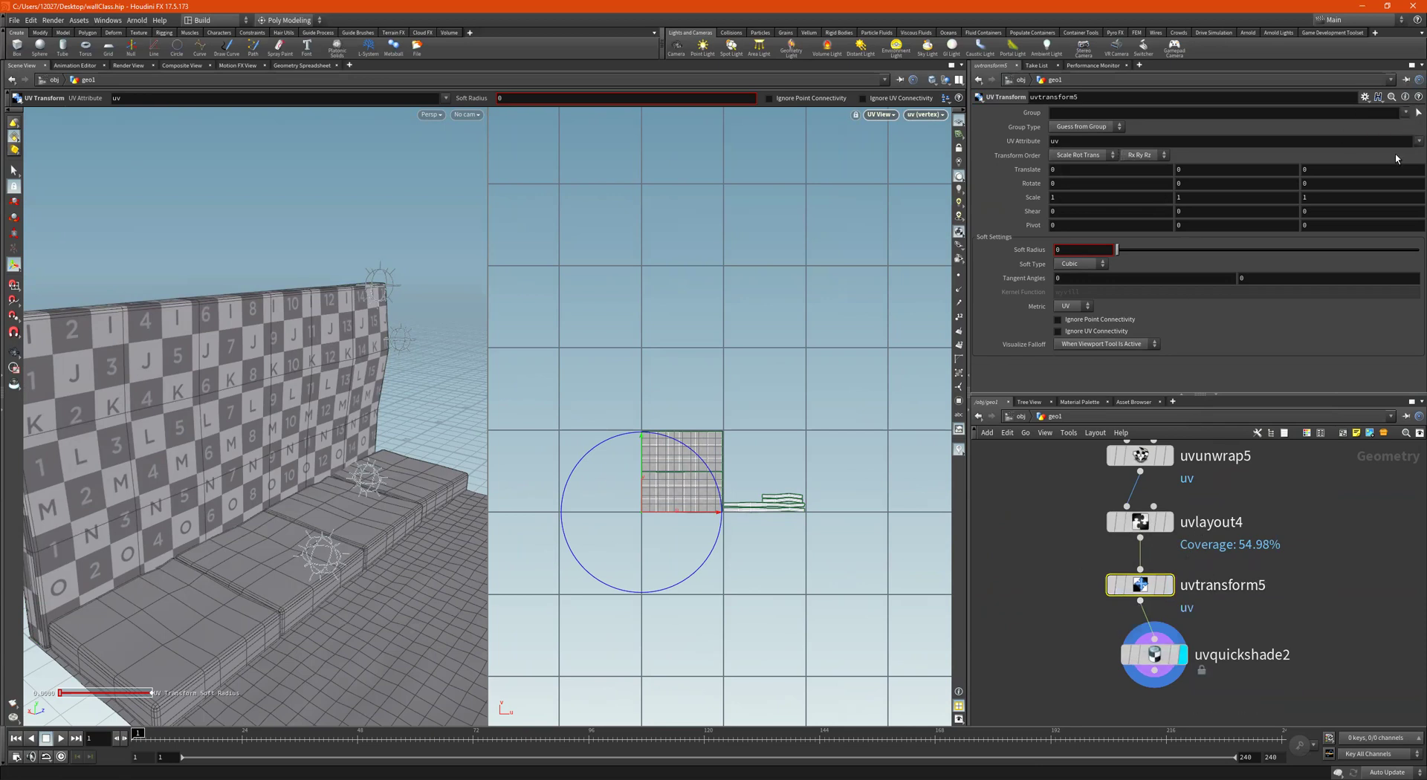
Limit the UV Transform to wall_grp and set its second Translate value to 2.
click(1405, 113)
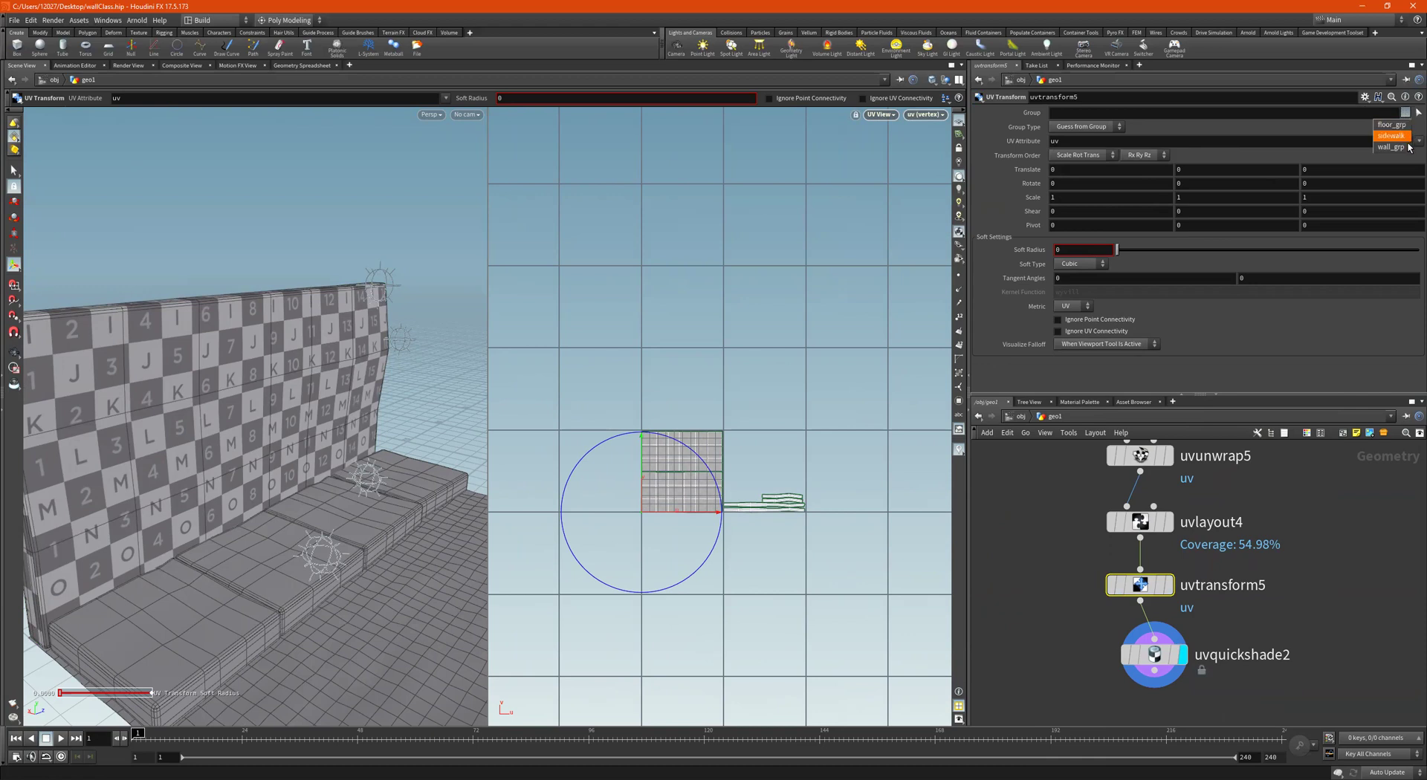
click(1178, 170)
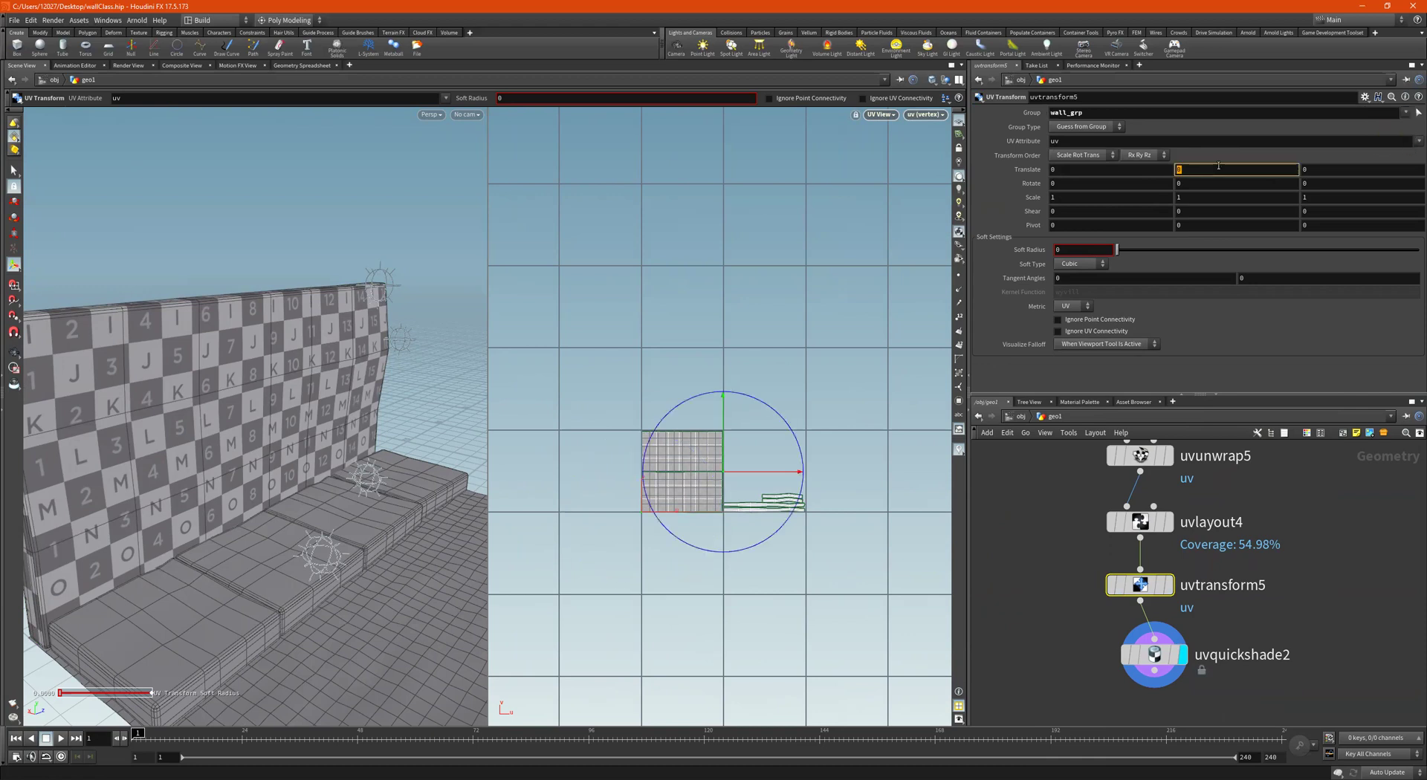
text(2)
key(Return)
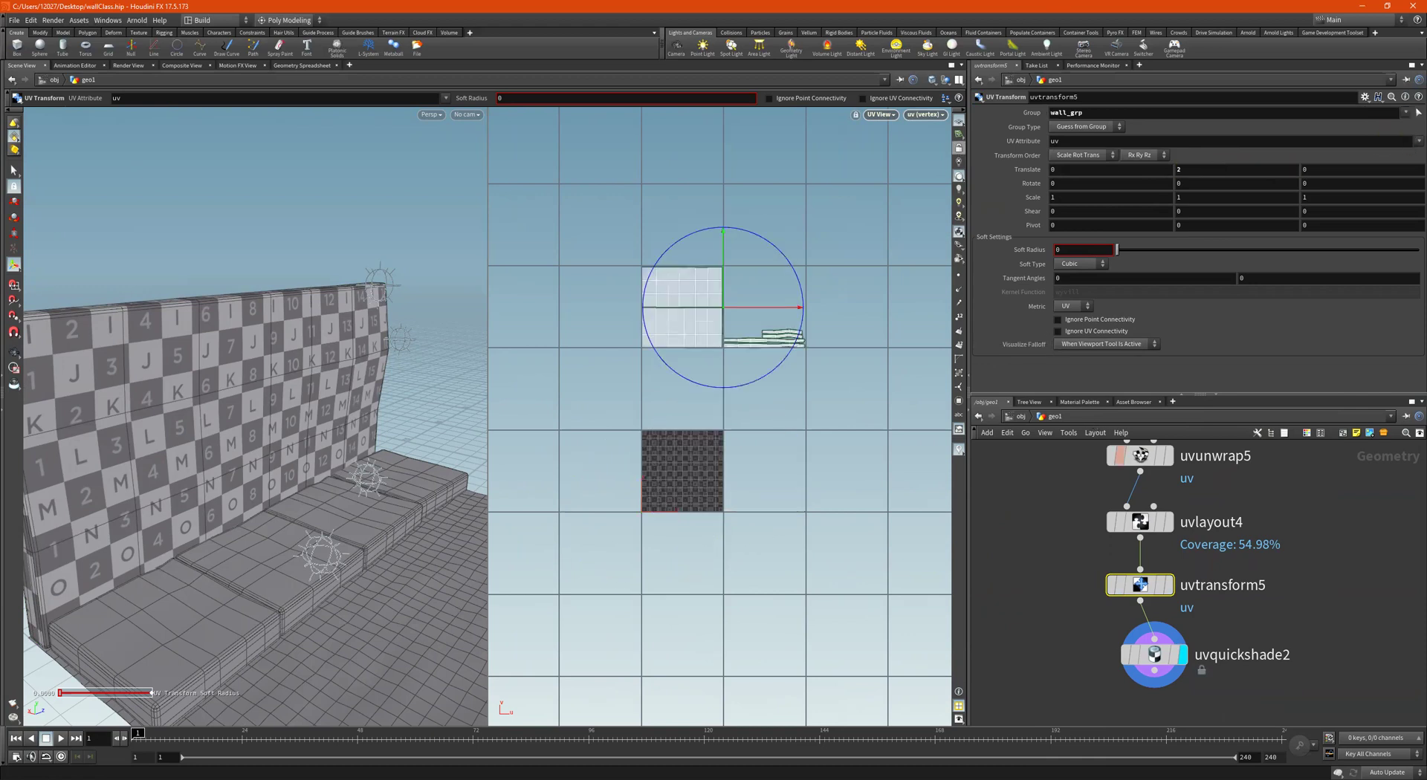
Move the UV Quick Shade node farther down and away from the UV Transform node to make room between them.
scroll(1255, 594, down, 3)
mouse_move(1256, 594)
middle_down()
mouse_move(1240, 654)
mouse_move(1236, 590)
middle_up()
middle_drag(1194, 650, 1248, 585)
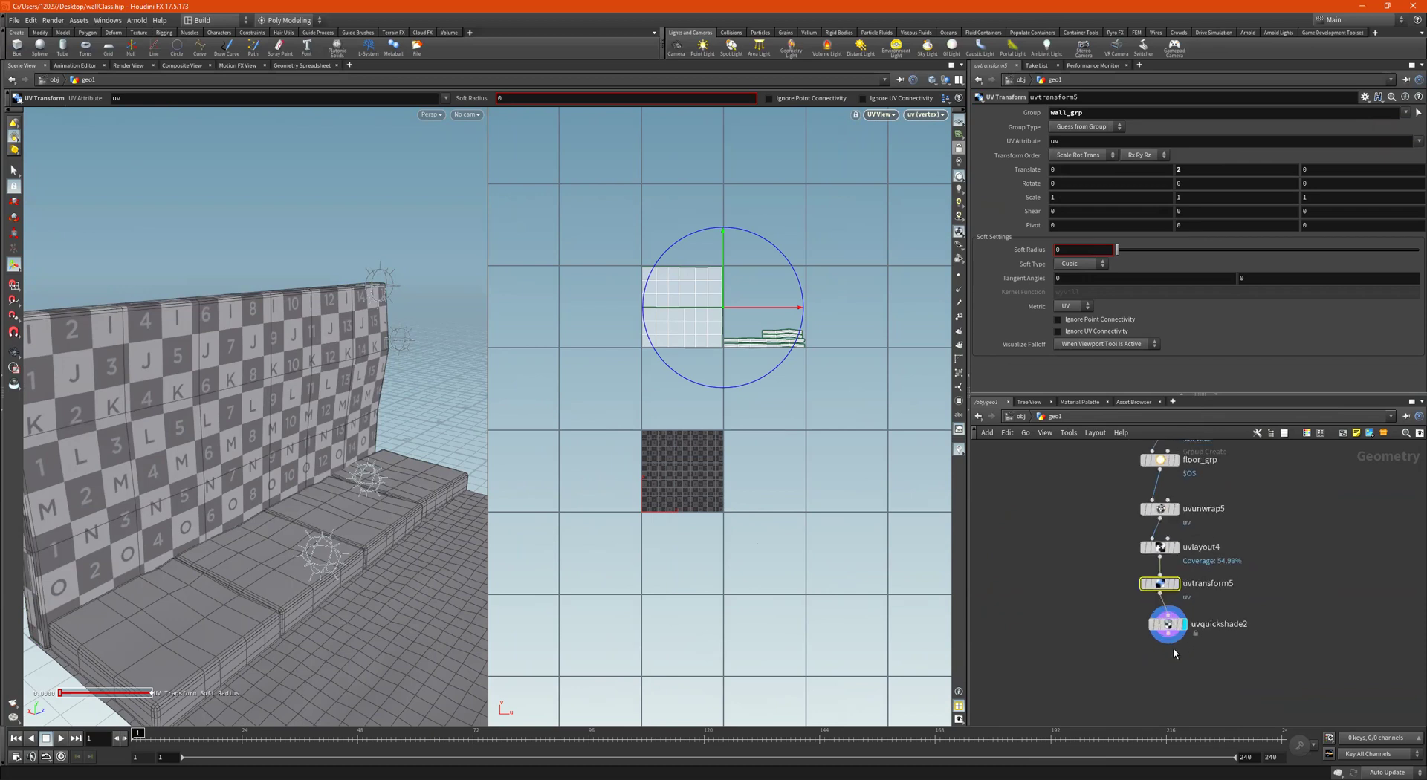
scroll(1173, 647, up, 3)
drag(1162, 616, 1282, 703)
scroll(1144, 620, up, 2)
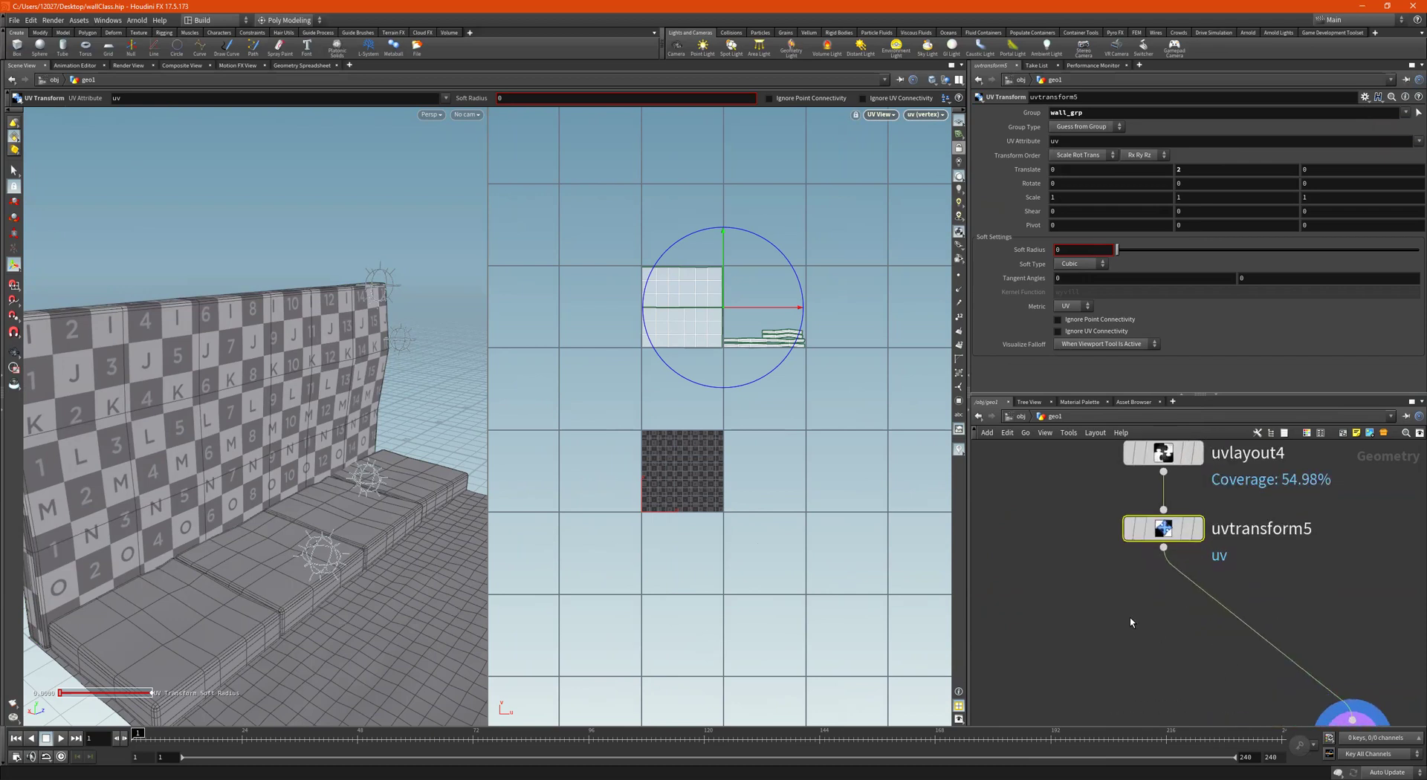
key(Tab)
mouse_move(1135, 619)
text(uv)
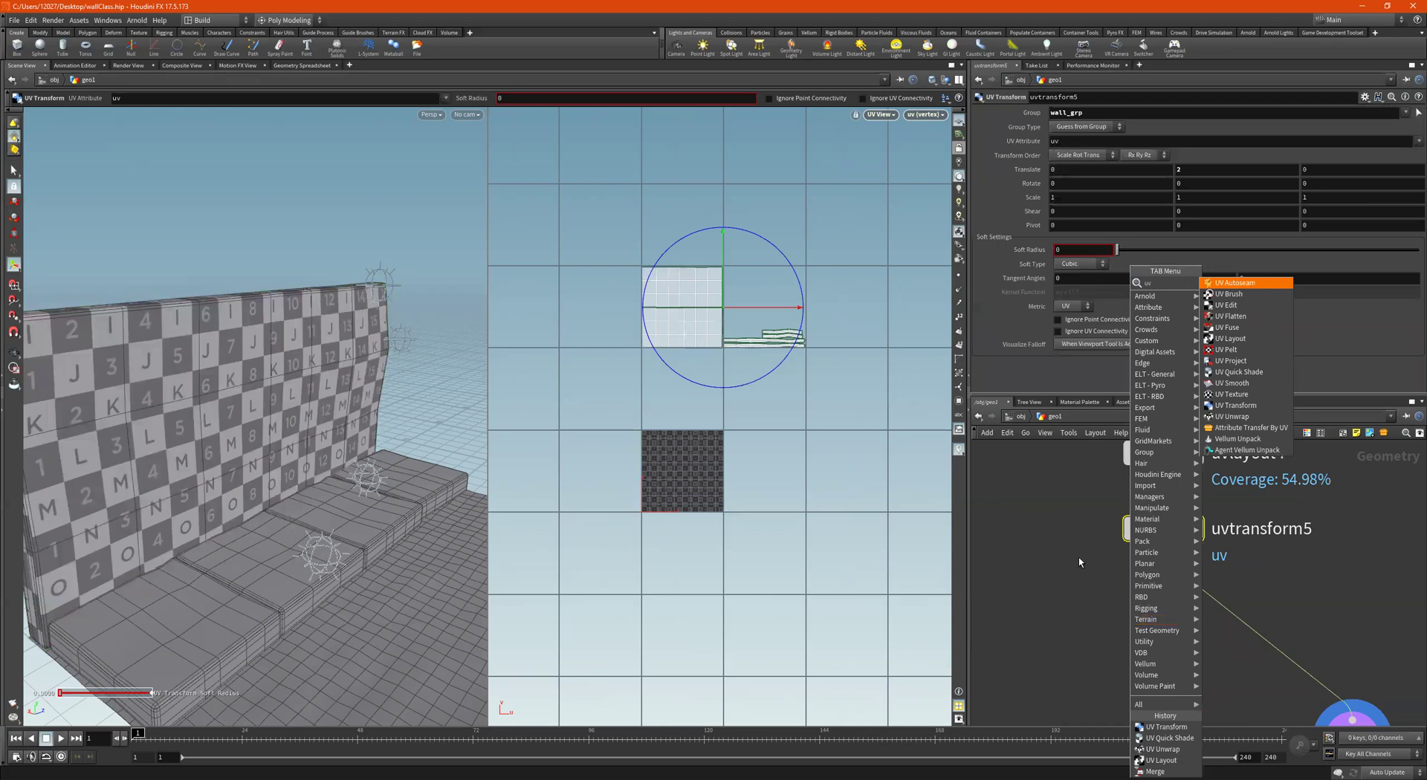
key(Escape)
Insert a UV Unwrap node between the wall's UV Transform and the UV Quick Shade node.
middle_drag(1079, 550, 1102, 634)
key(Tab)
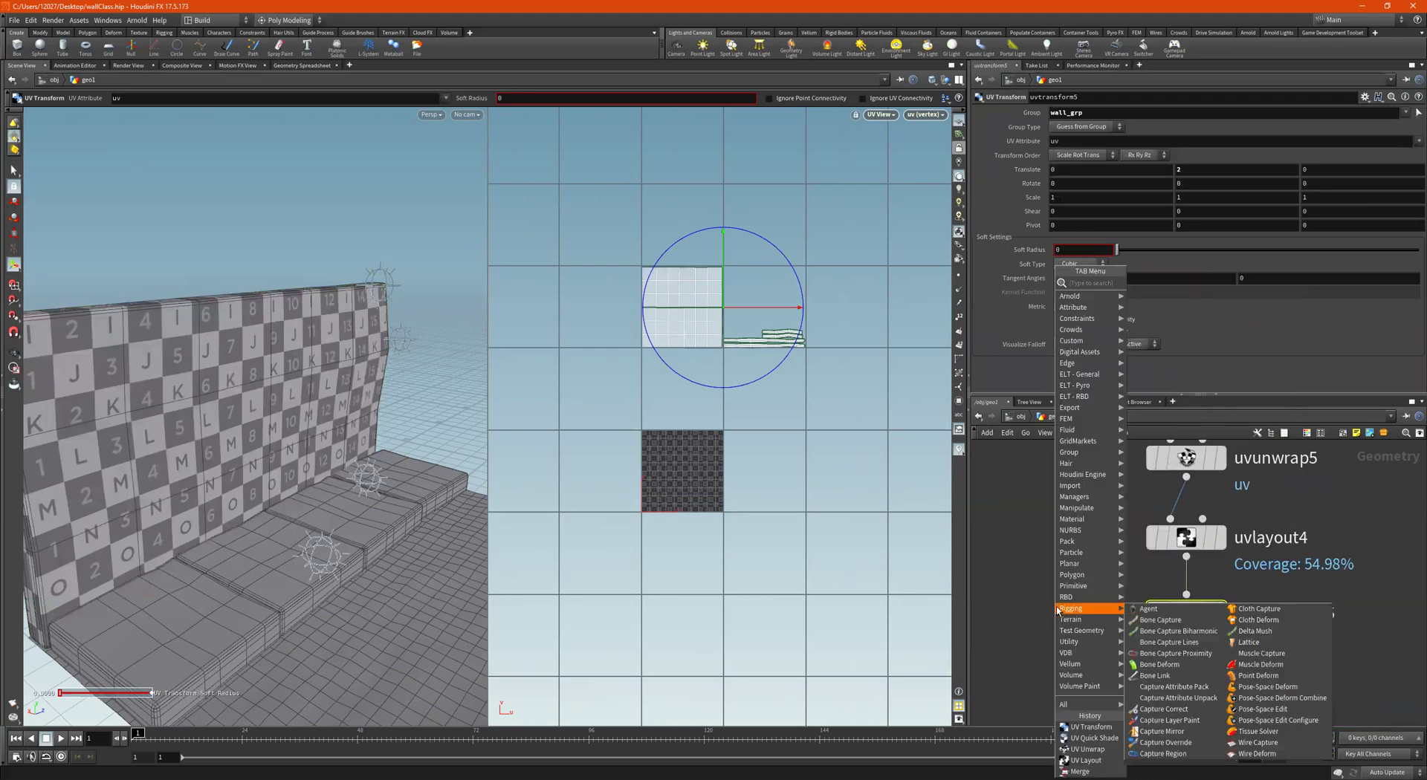
text(uvun)
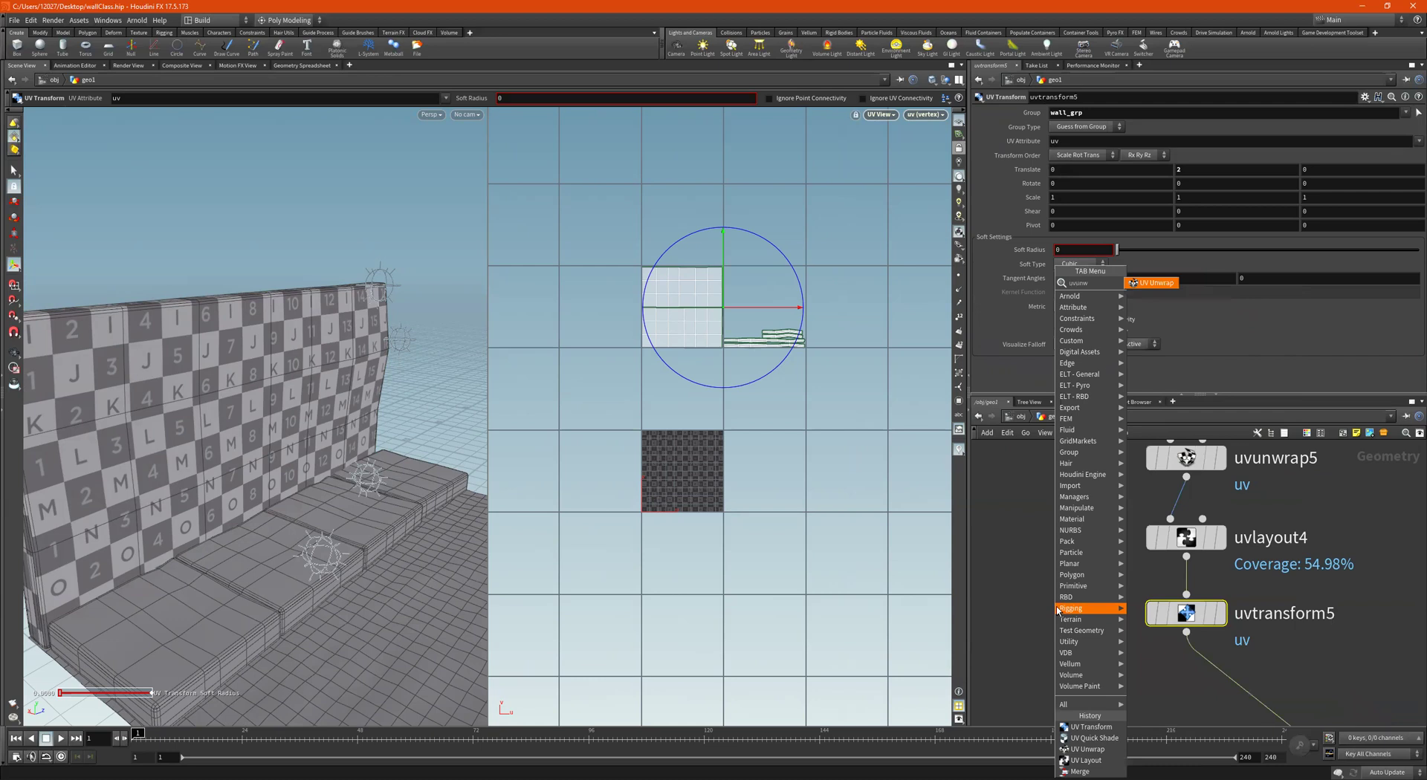
text(w)
key(Return)
click(1092, 608)
middle_drag(1092, 607, 1093, 483)
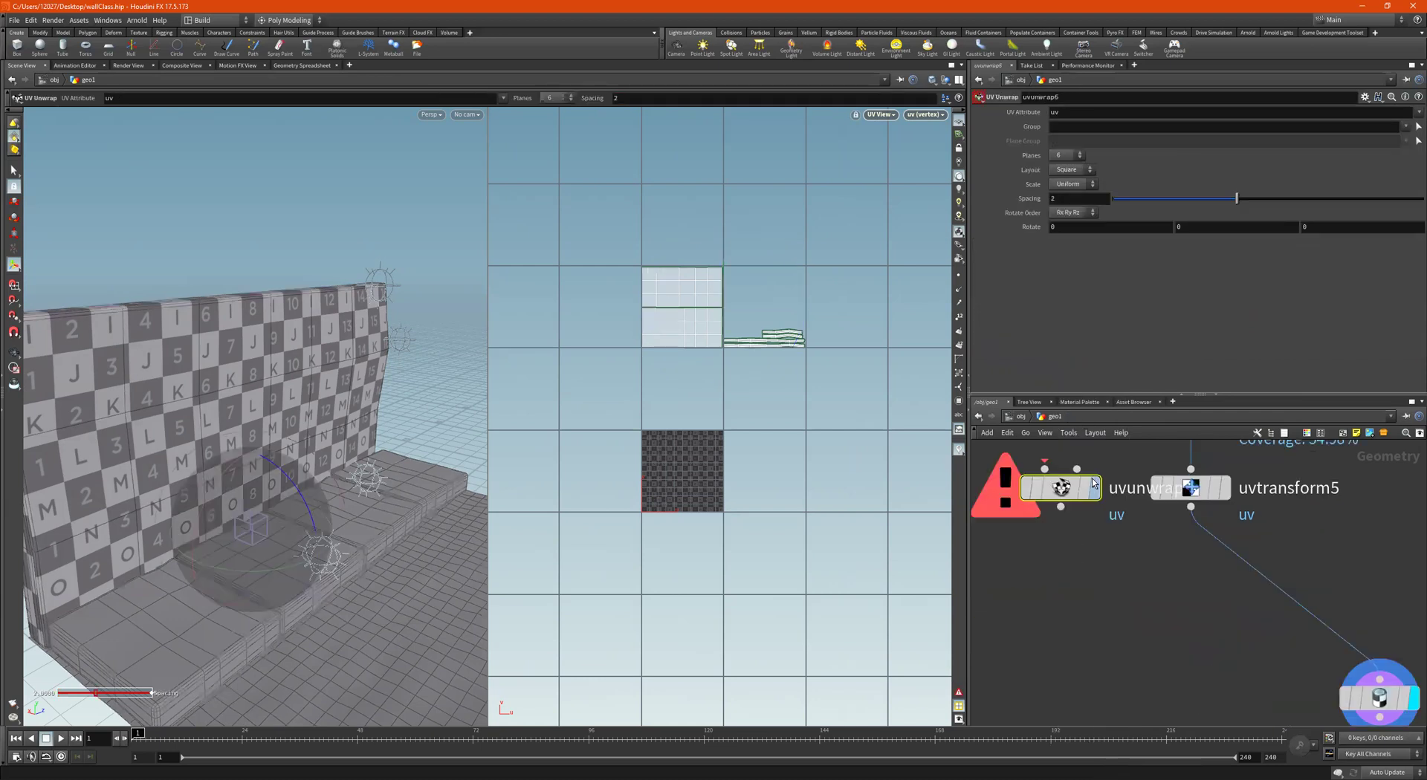
drag(1092, 483, 1191, 576)
Limit the new UV Unwrap to the sidewalk group.
alt+drag(341, 524, 269, 583)
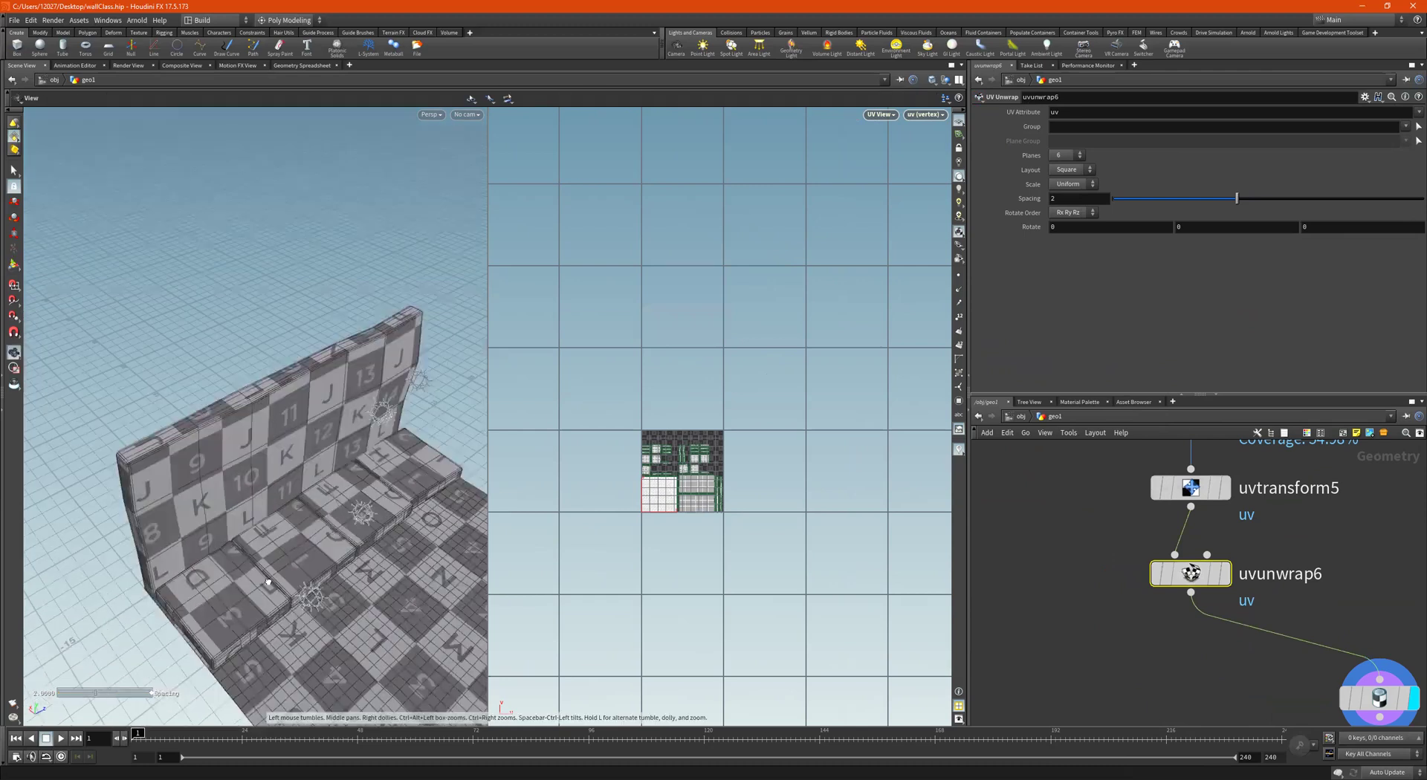
click(1405, 126)
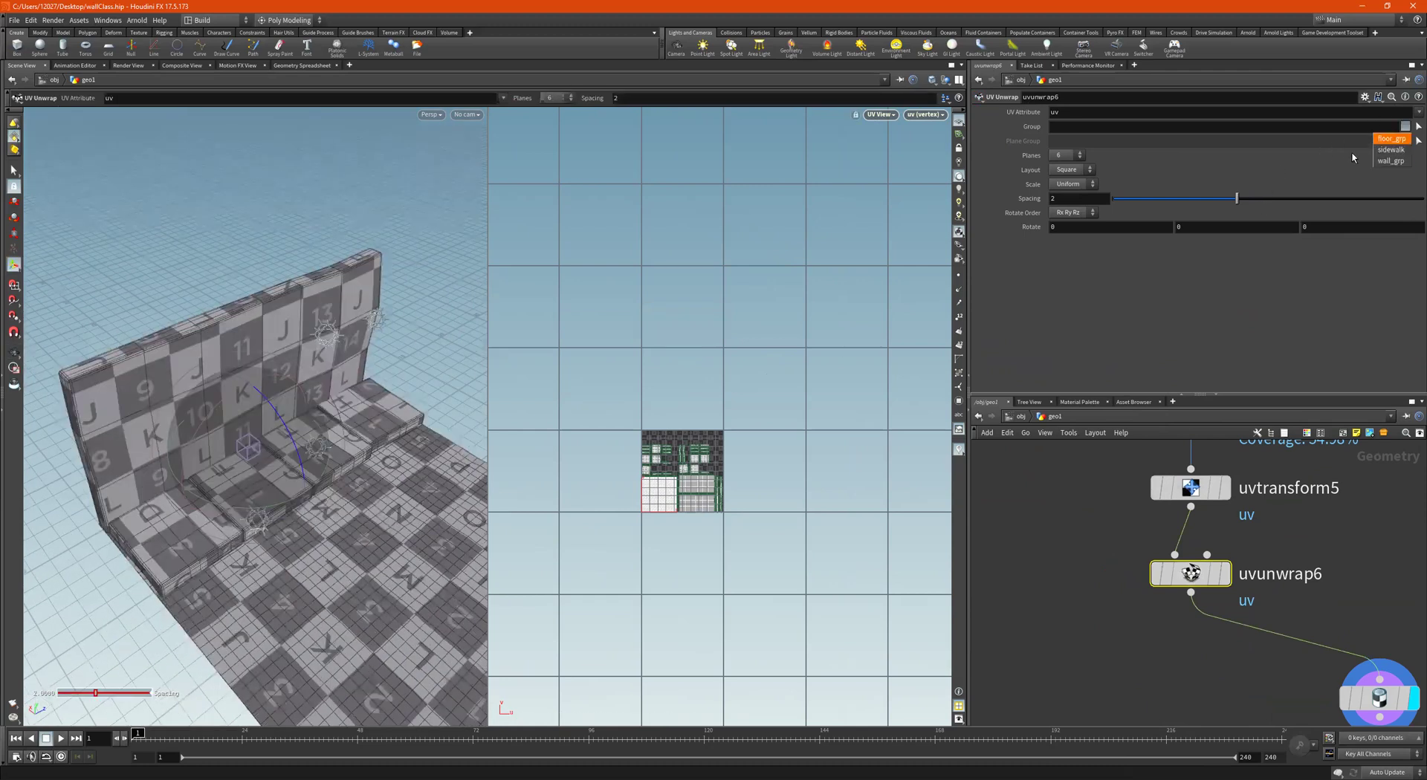
click(1391, 150)
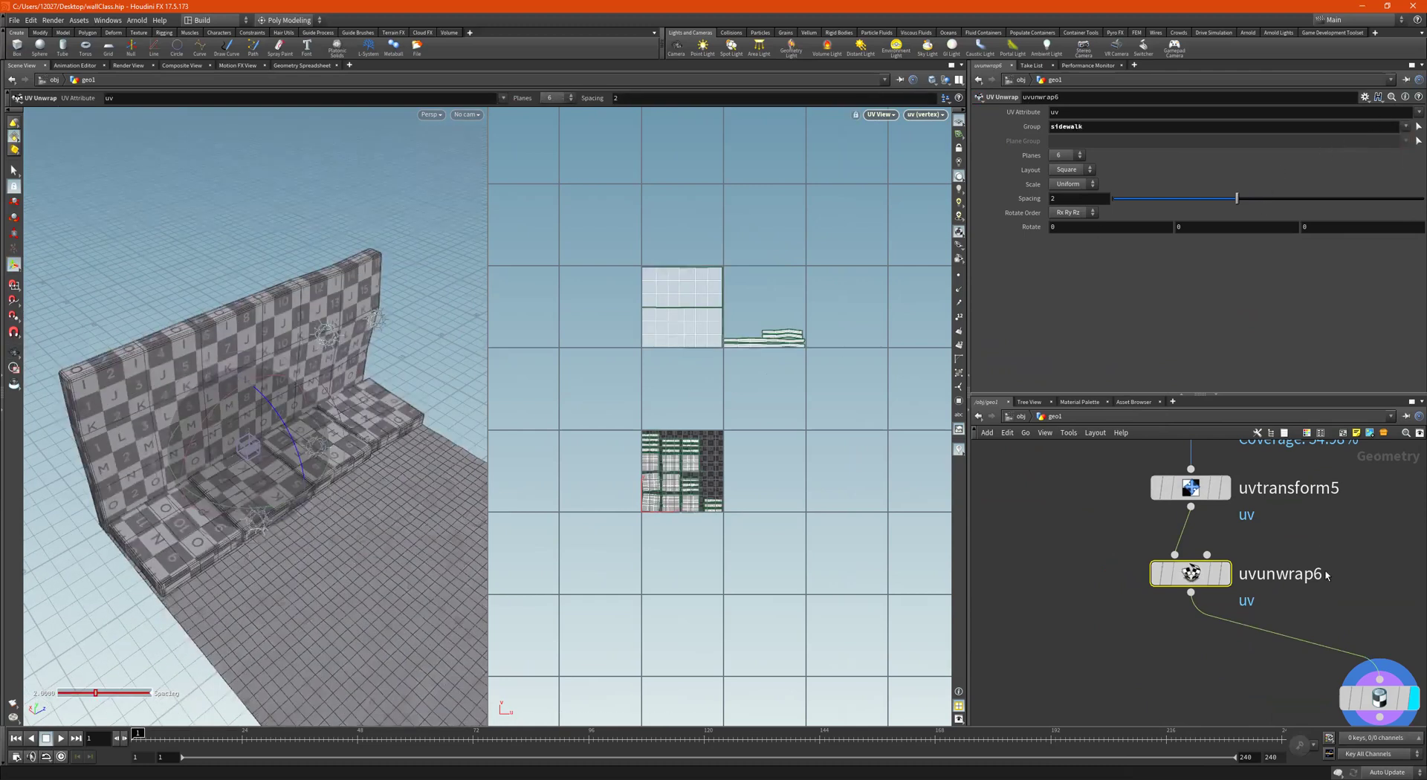
Add an unconnected UV Layout node below the sidewalk's UV Unwrap.
key(Tab)
mouse_move(1043, 634)
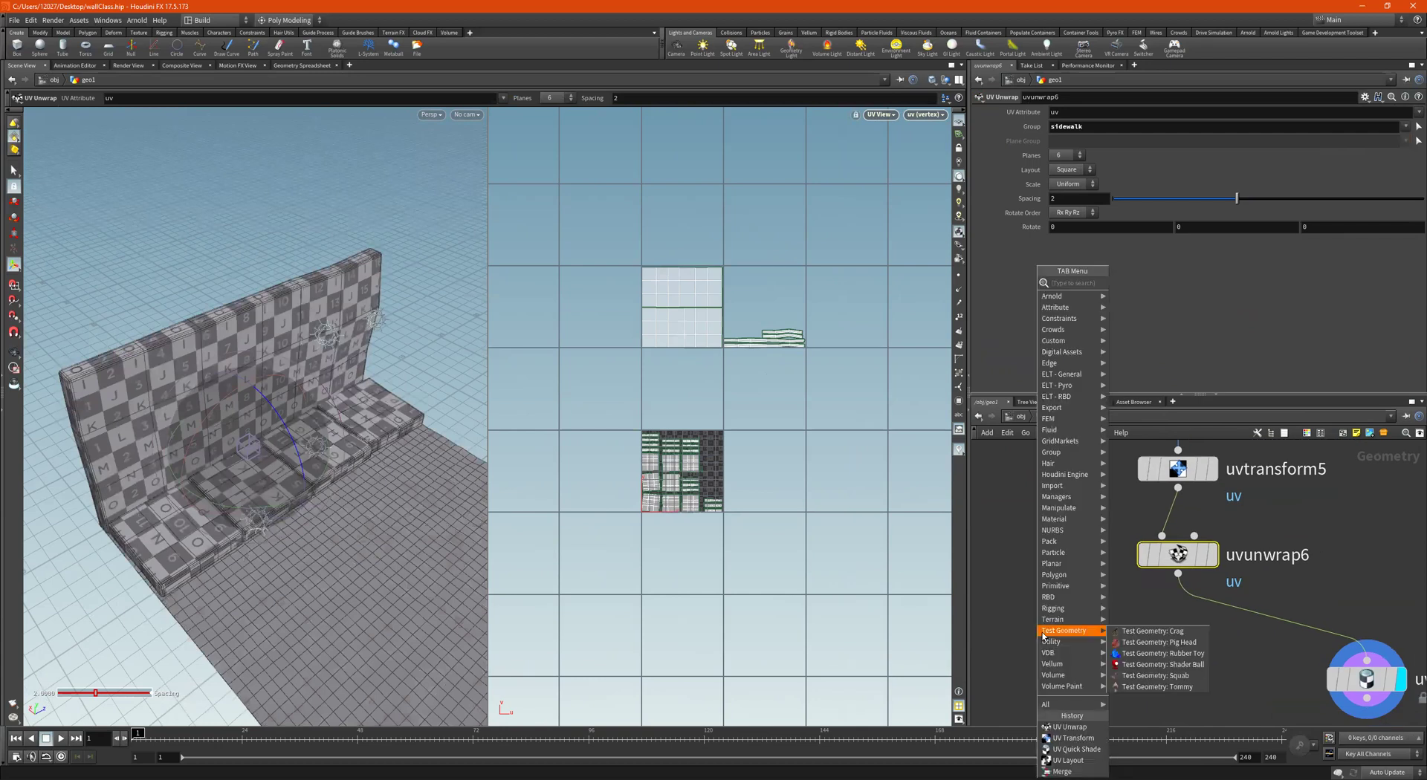
text(uvlay)
key(Return)
click(1042, 634)
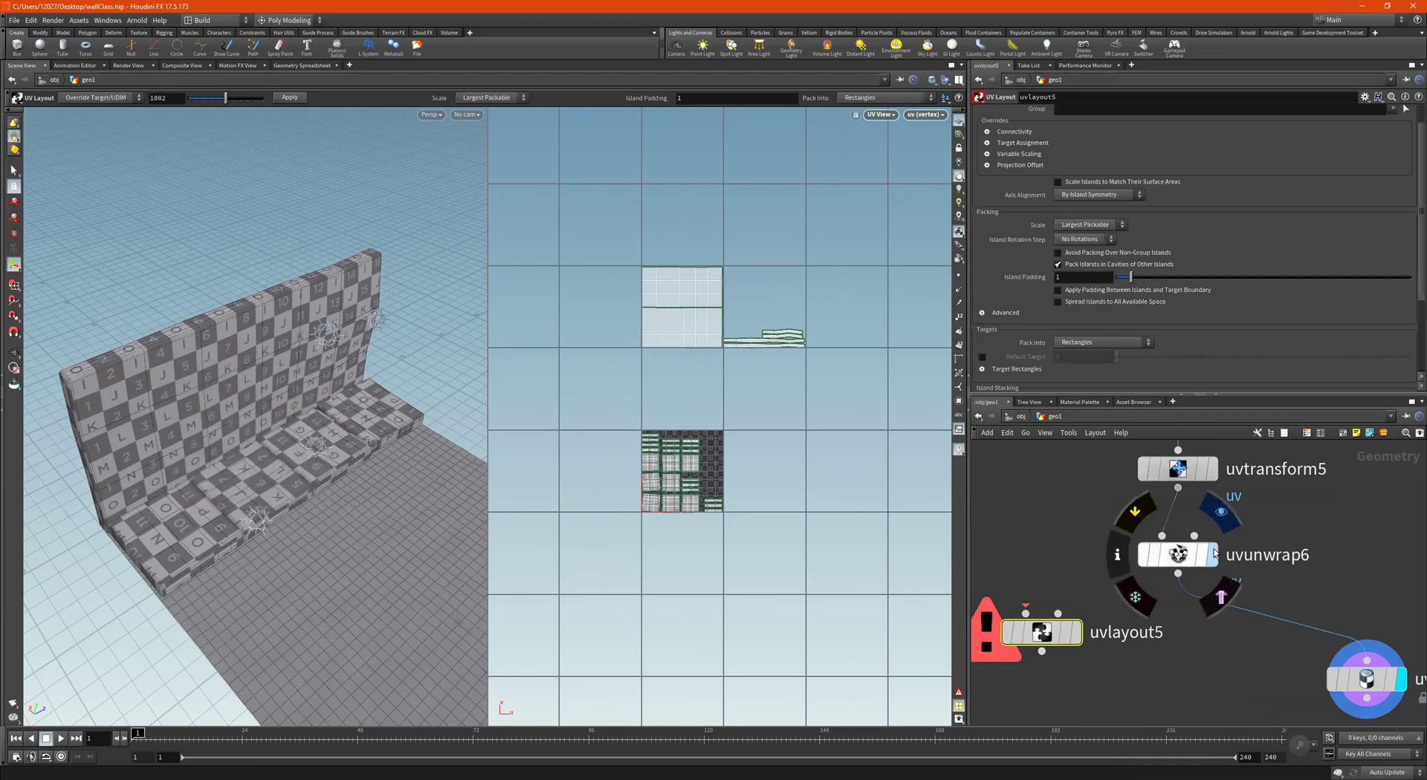
Display the sidewalk's UV Unwrap node and set its Spacing to 0.728.
click(1214, 553)
click(1178, 555)
key(Escape)
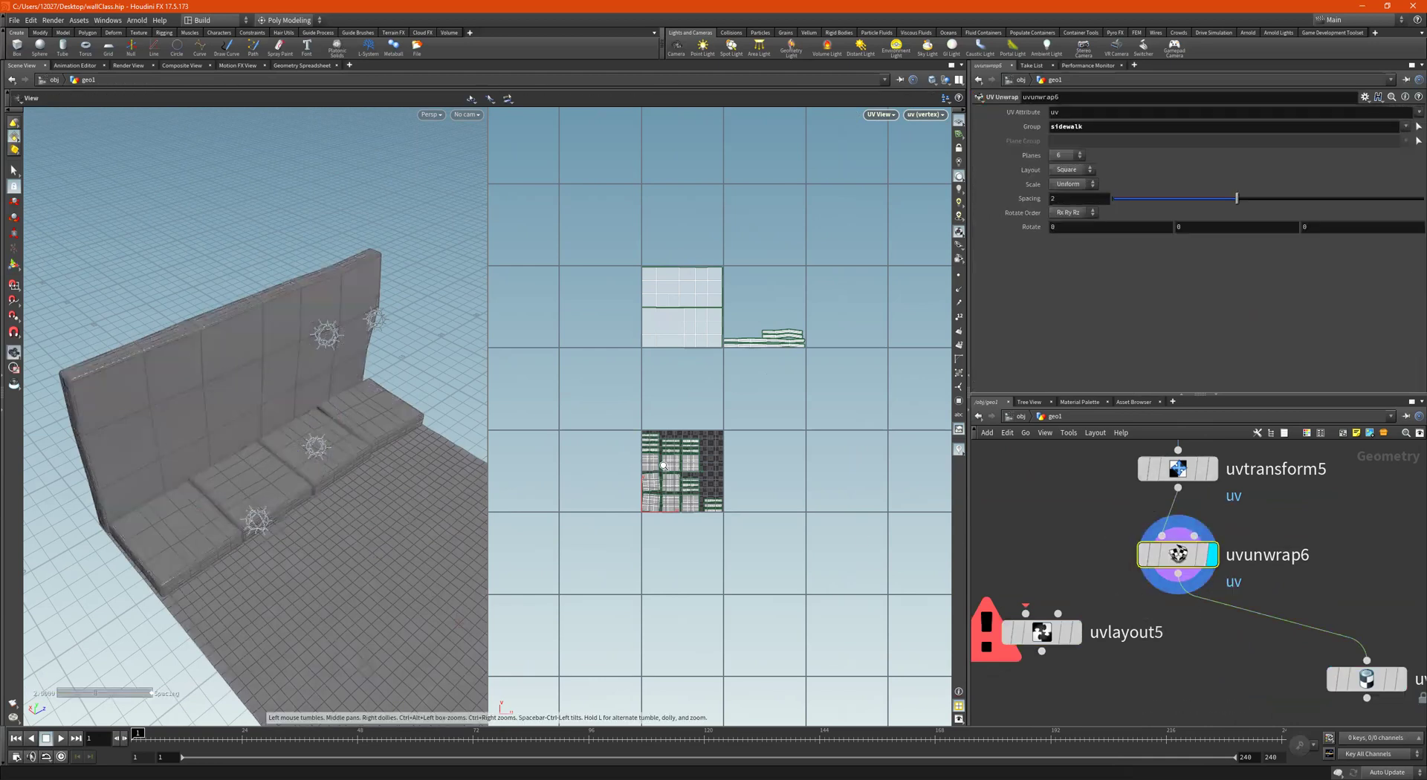
scroll(664, 466, up, 5)
key(Return)
drag(1236, 198, 1163, 197)
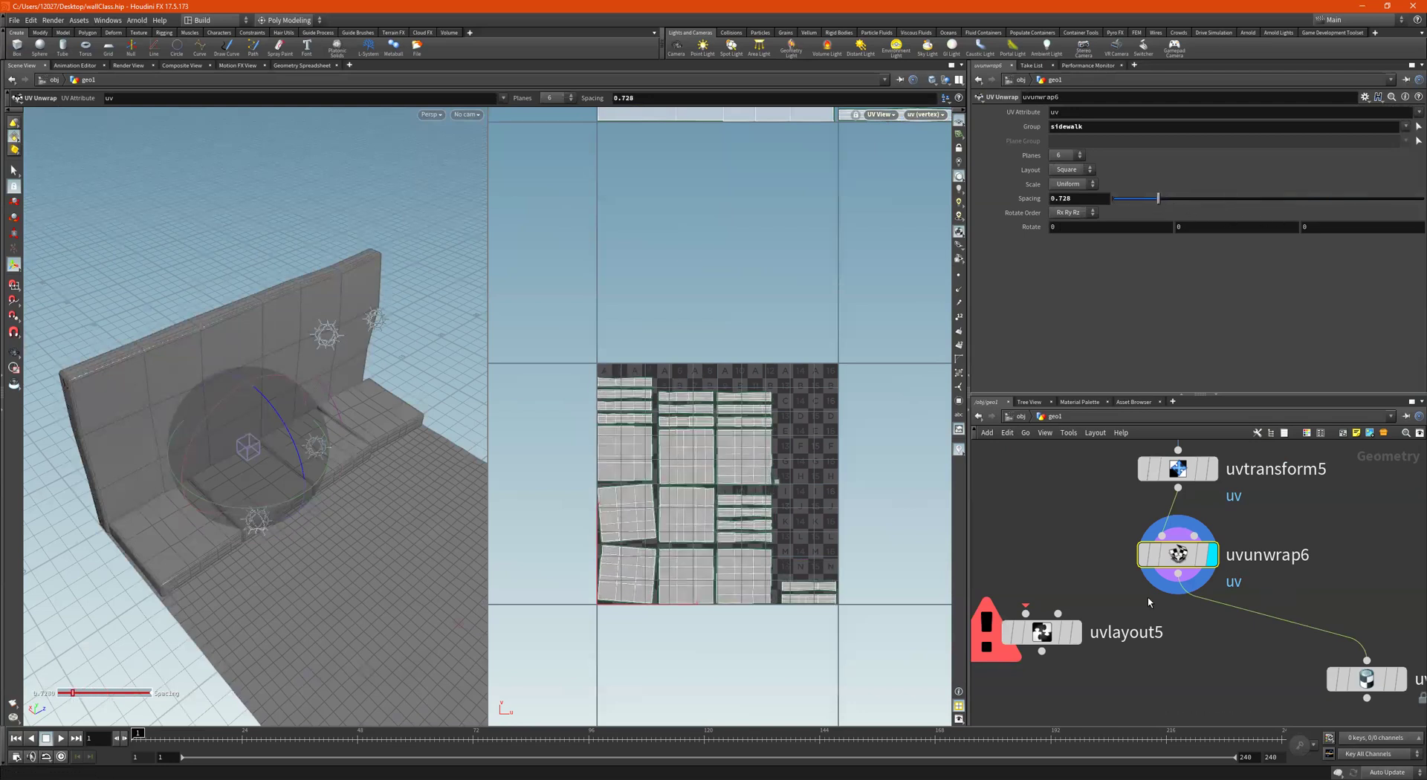
Insert the new UV Layout between UV Unwrap and UV Quick Shade, and limit it to the sidewalk group.
drag(1075, 646, 1167, 629)
click(1262, 636)
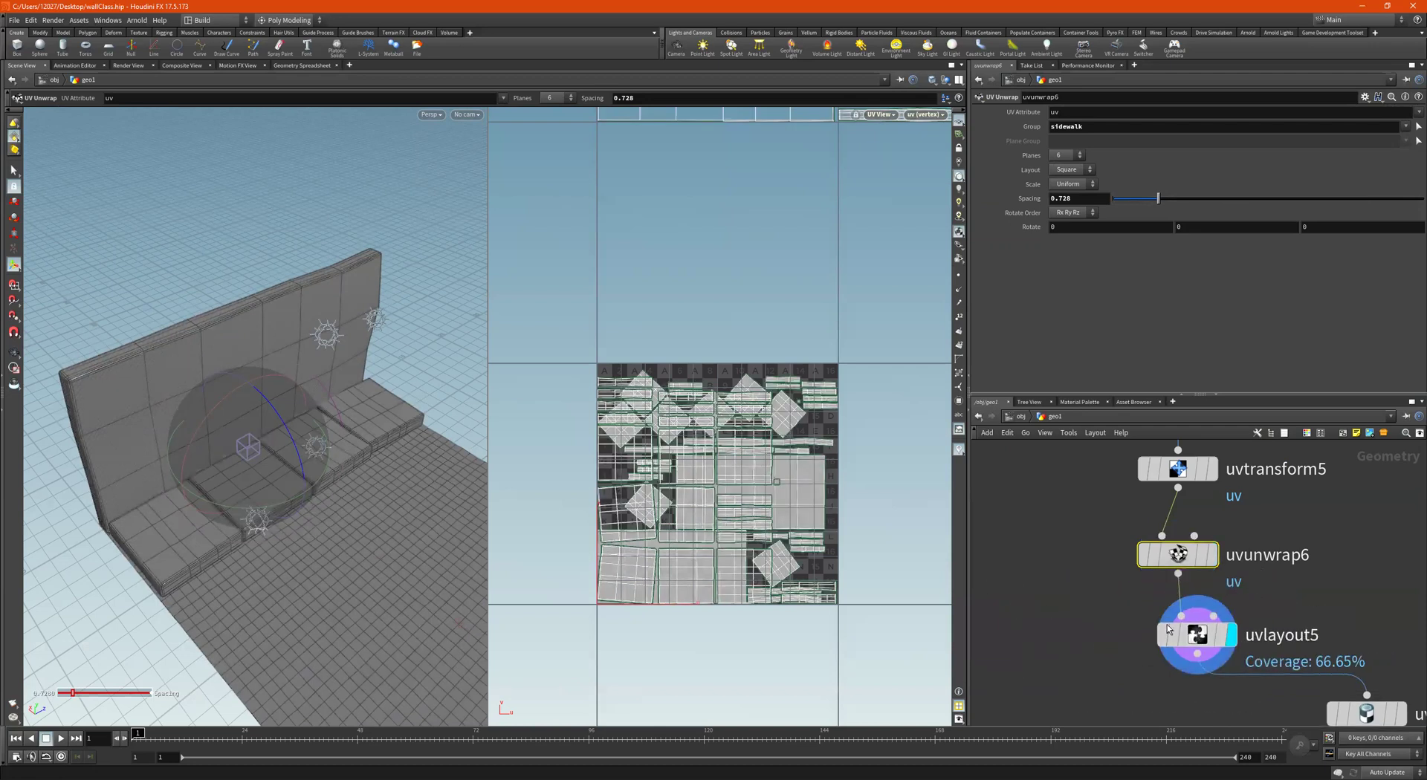
scroll(1167, 629, down, 2)
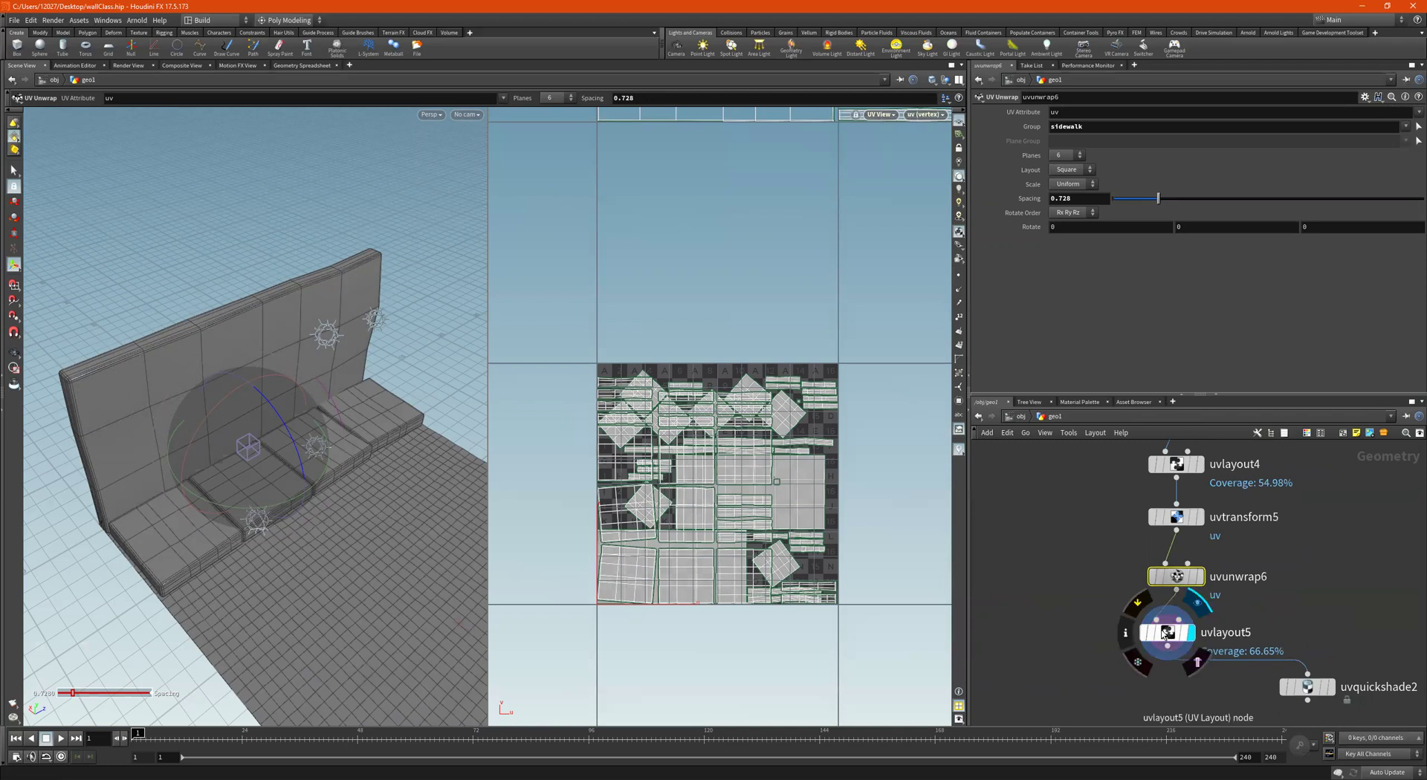
click(1164, 632)
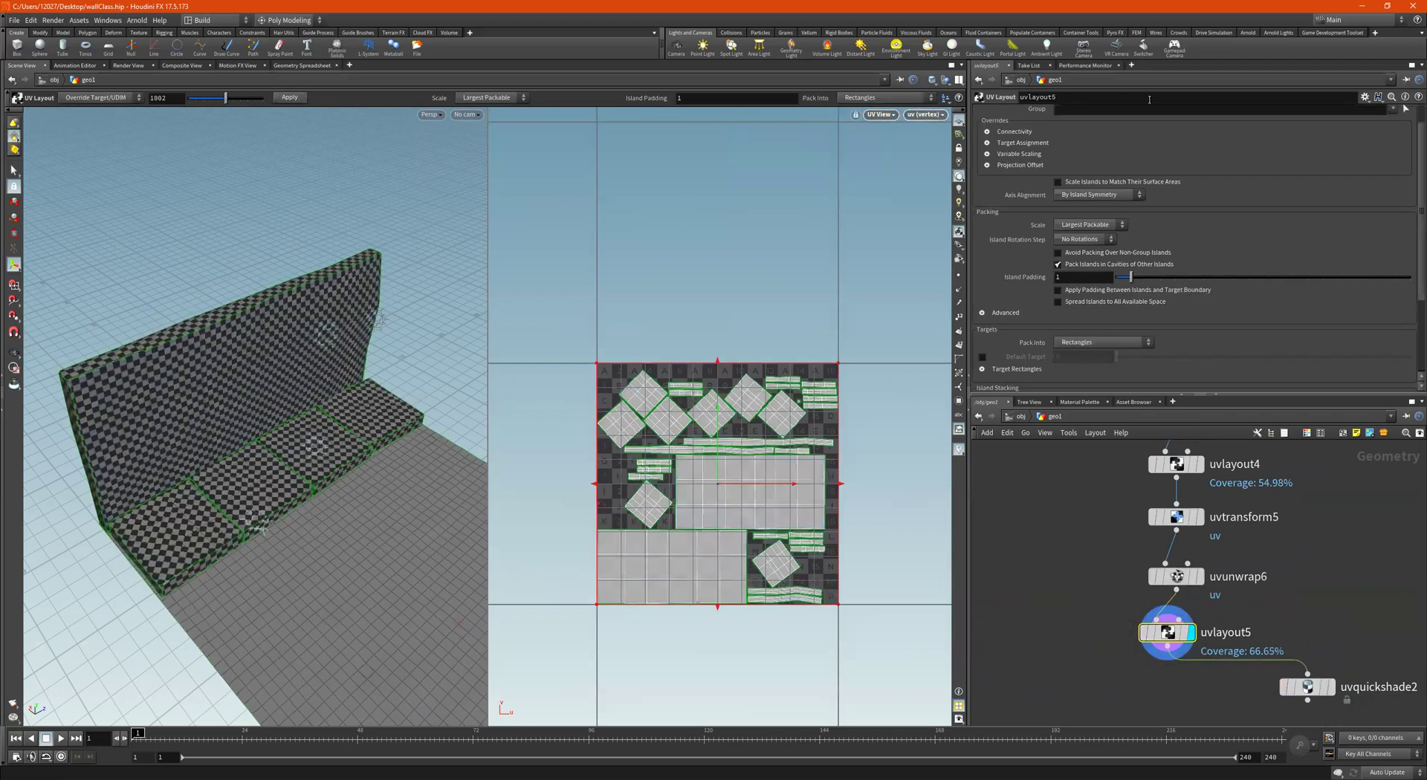
scroll(1320, 202, up, 1)
click(1392, 137)
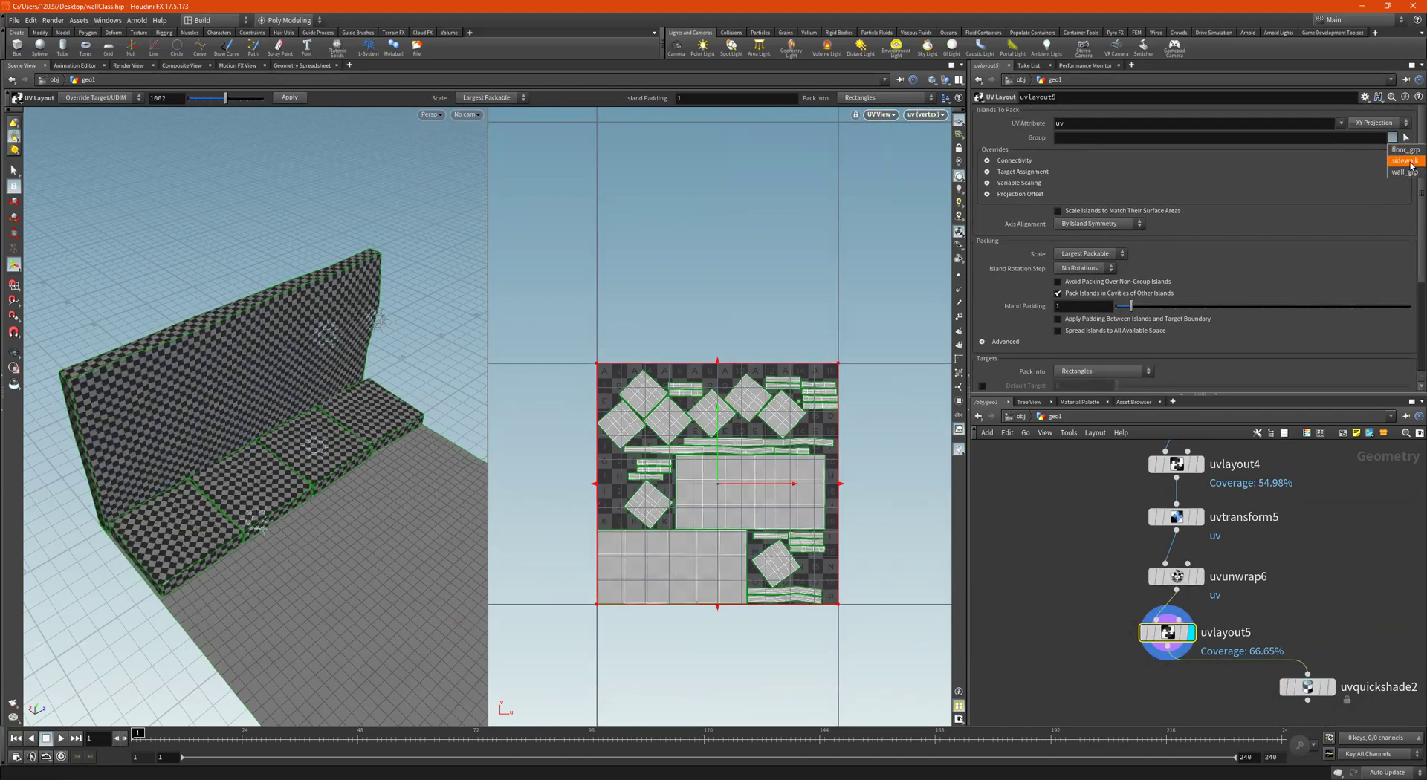
click(1404, 161)
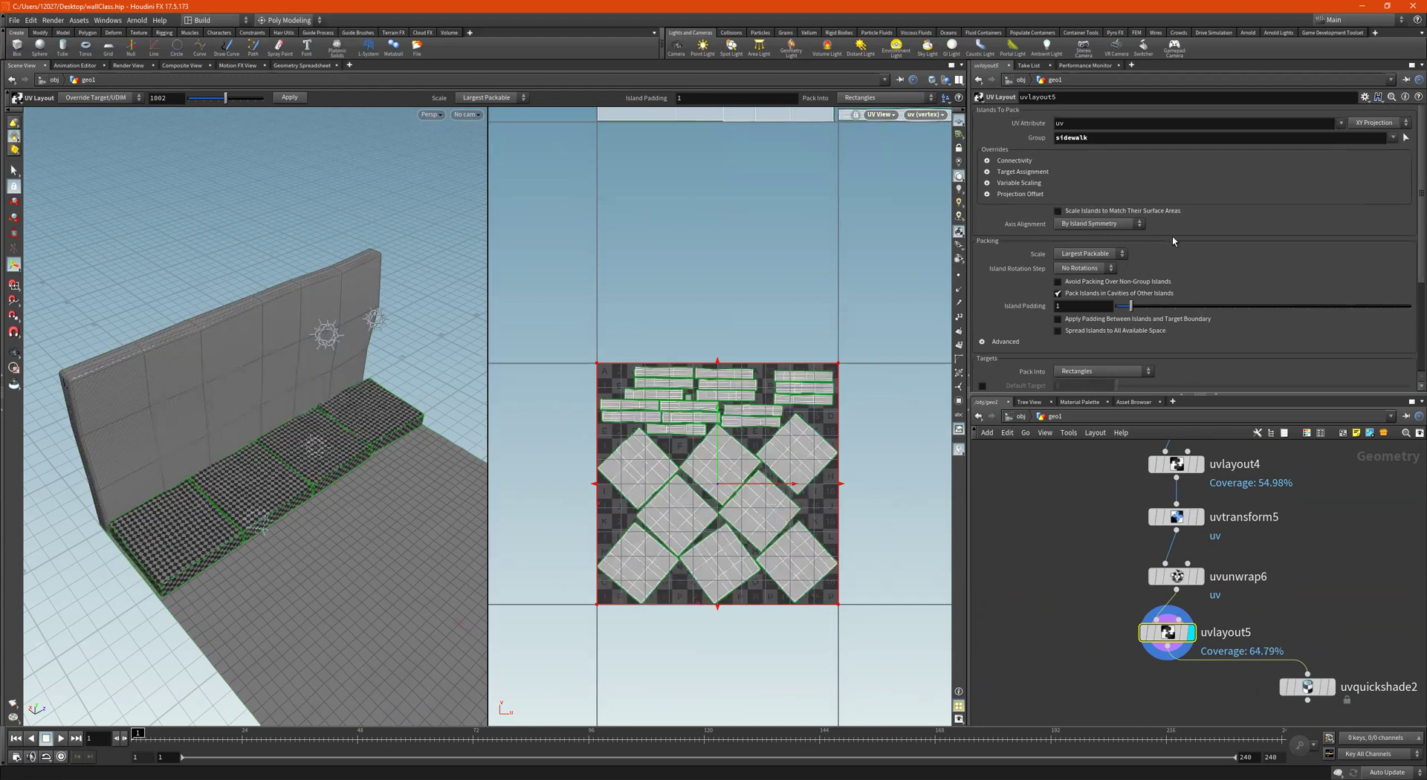
Set the UV Layout's Axis Alignment to By Island Position in 3D and enable Scale Islands to Match Their Surface Areas.
click(1126, 225)
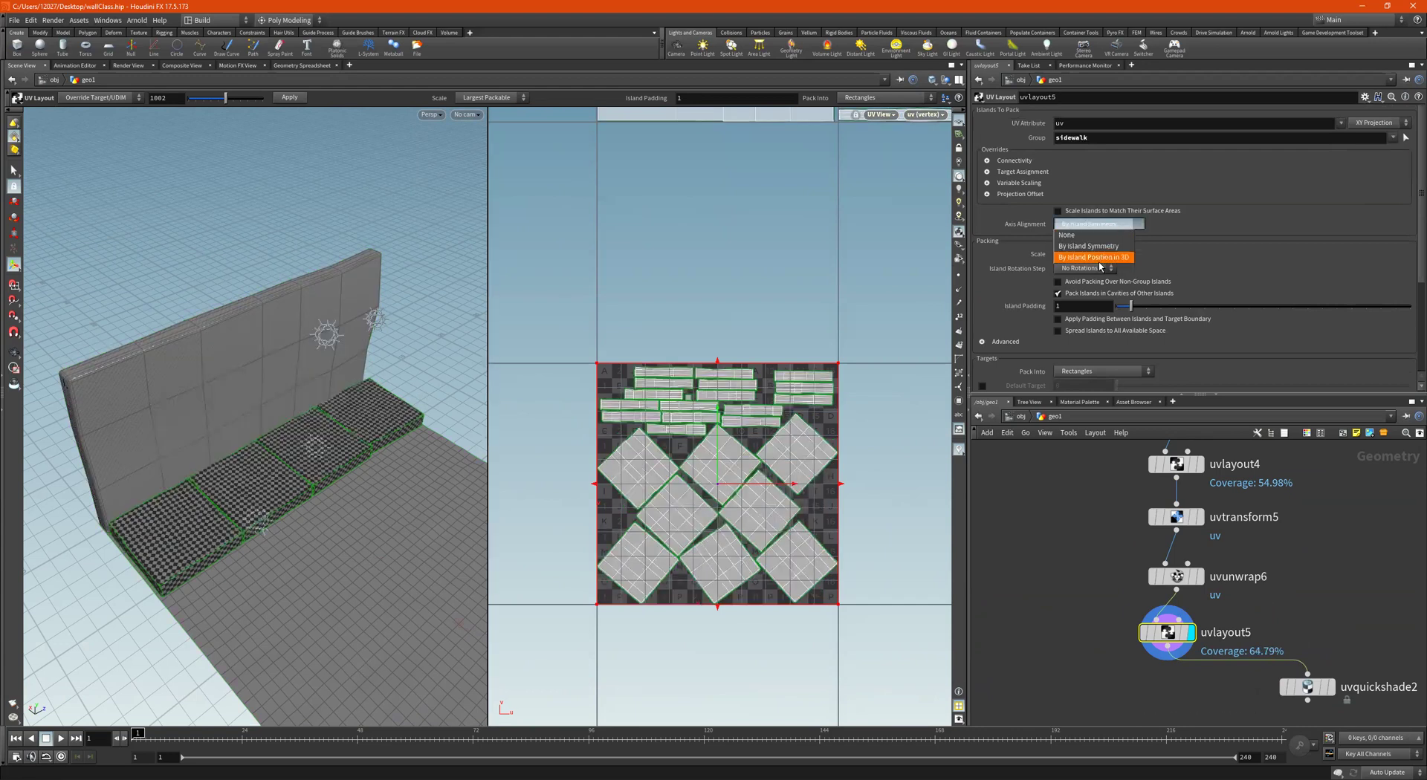
click(1089, 257)
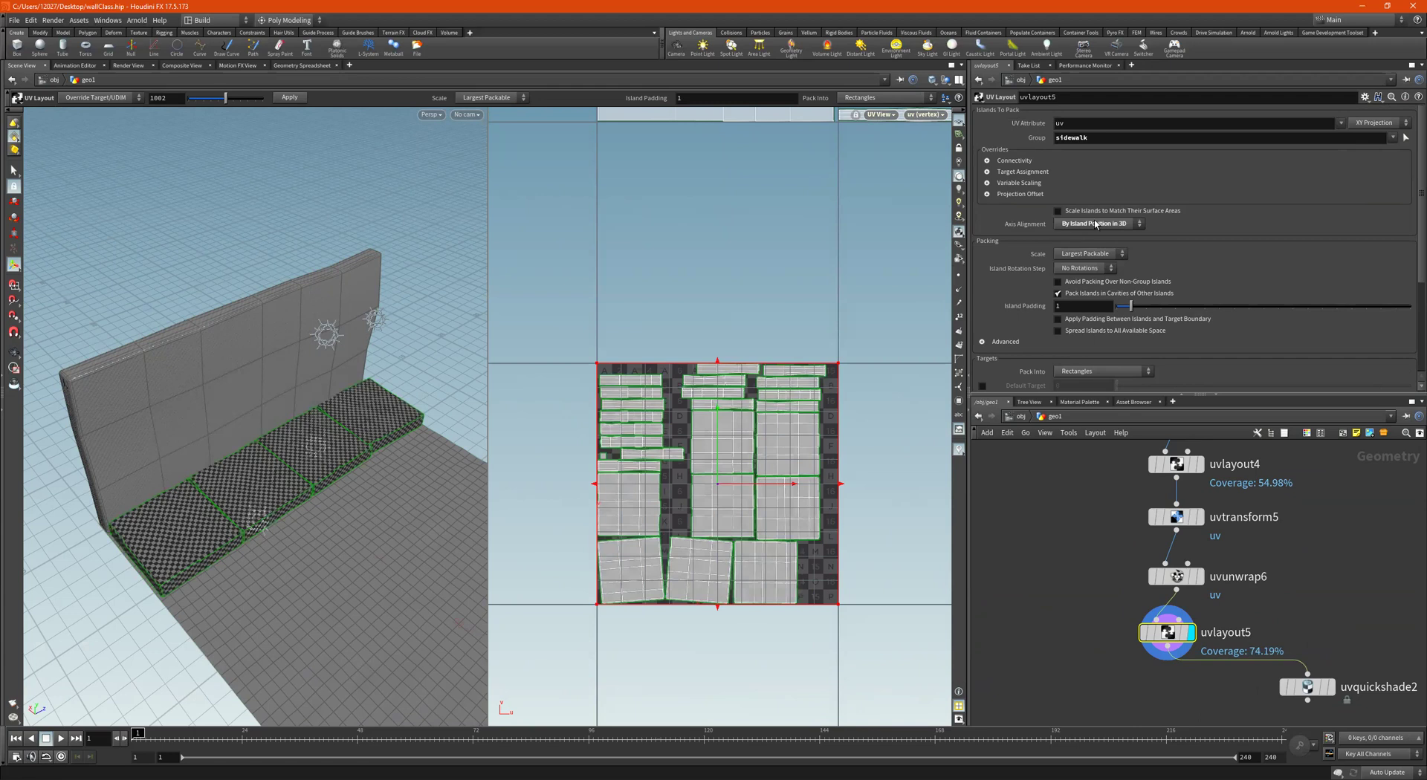
click(1087, 211)
click(1087, 211)
click(1085, 212)
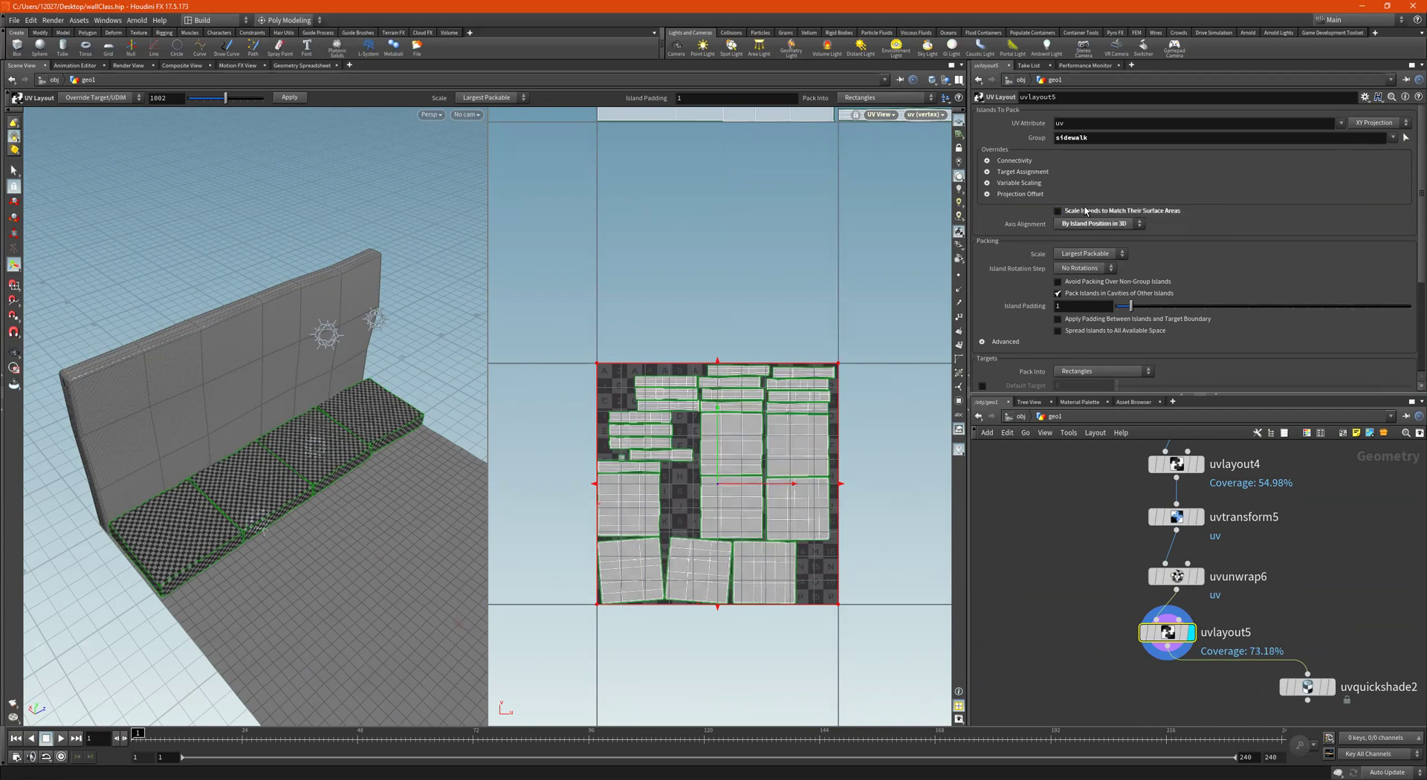
click(1085, 211)
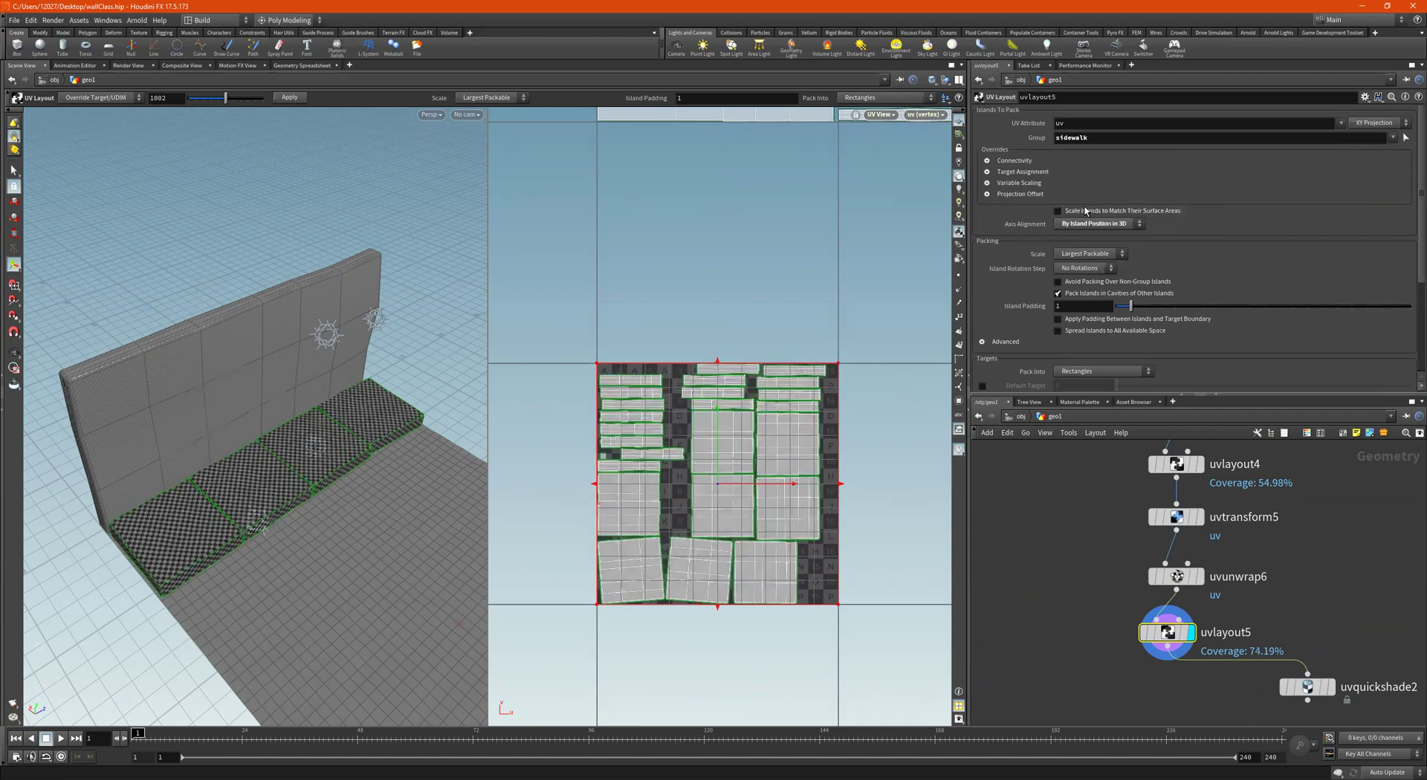
click(1085, 212)
Set the packing Scale to Fixed and compare the sidewalk layout with and without scaling islands to their surface areas.
click(1094, 254)
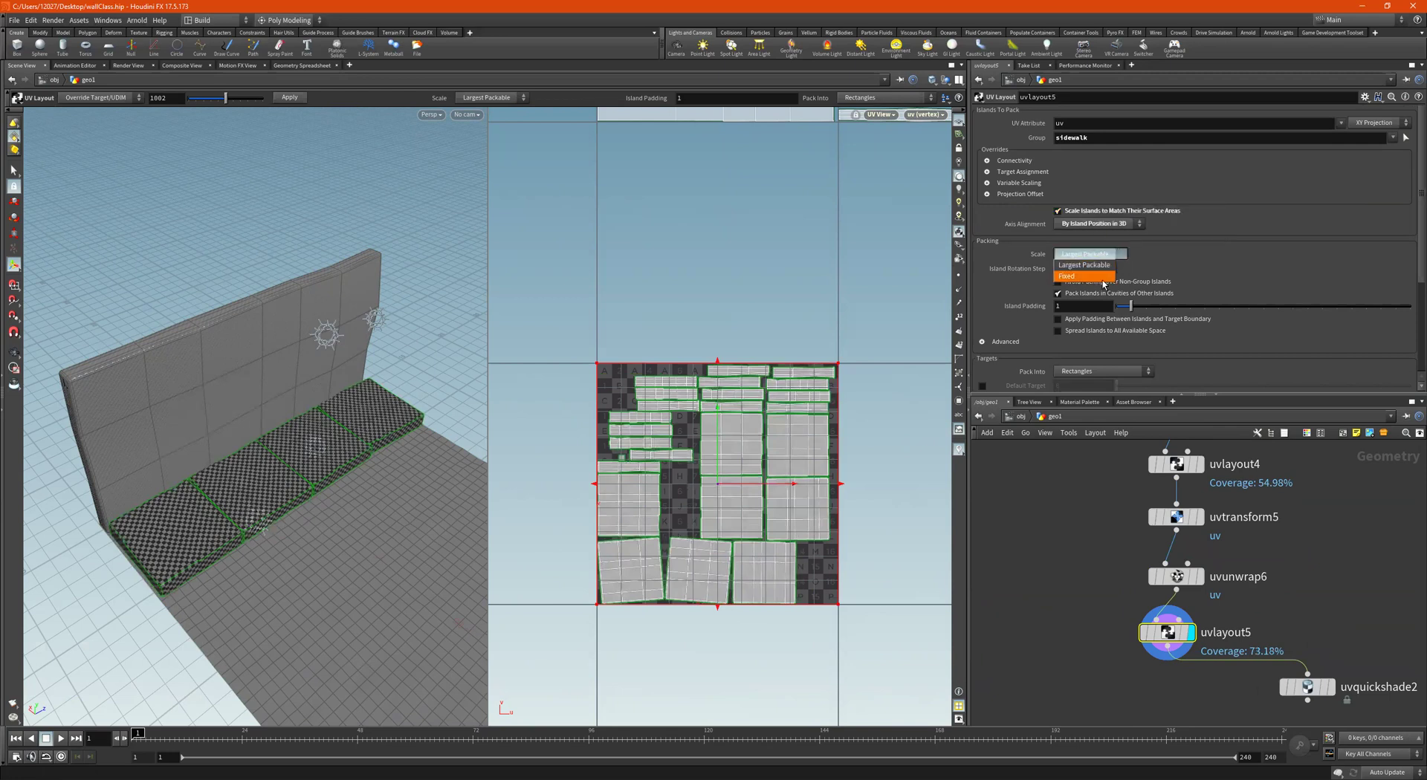
click(1085, 276)
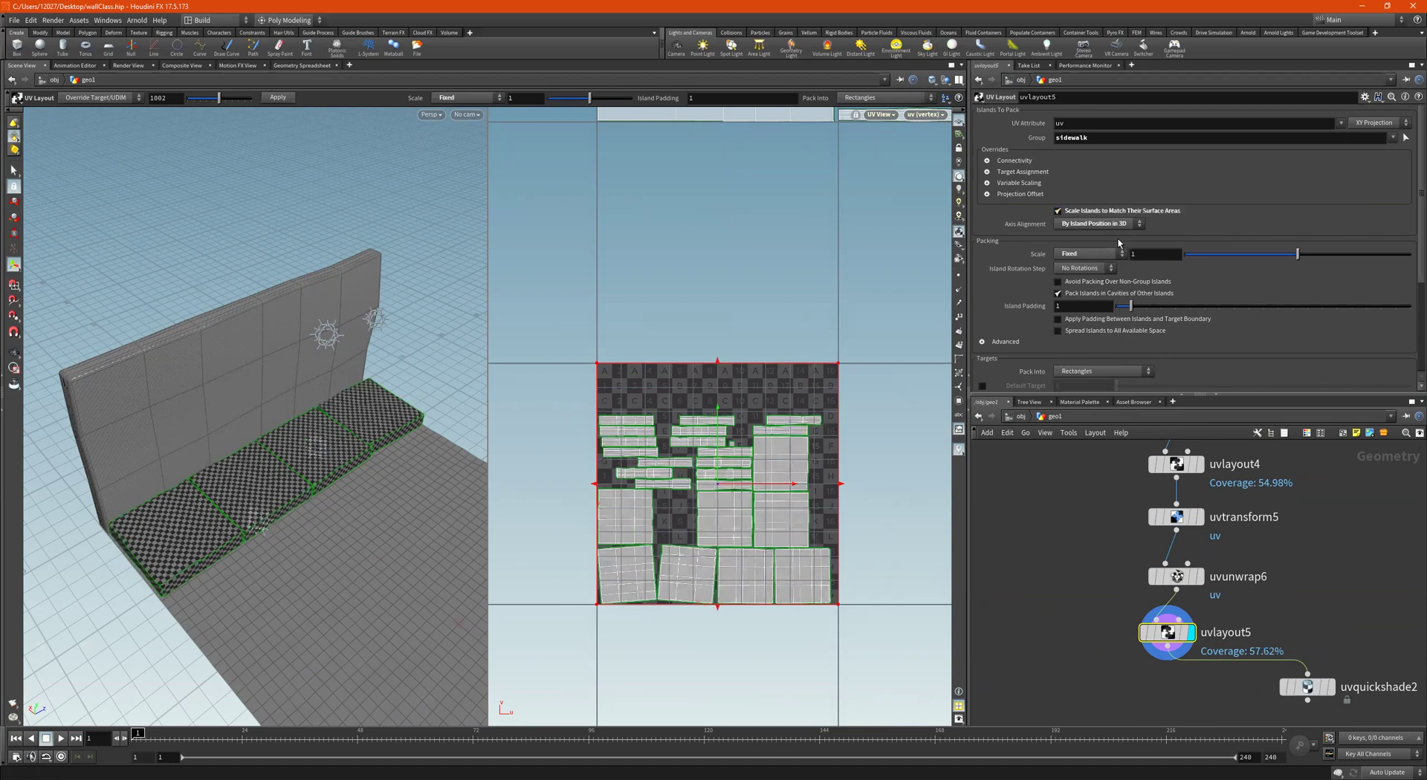
click(1074, 215)
click(1074, 215)
click(1075, 214)
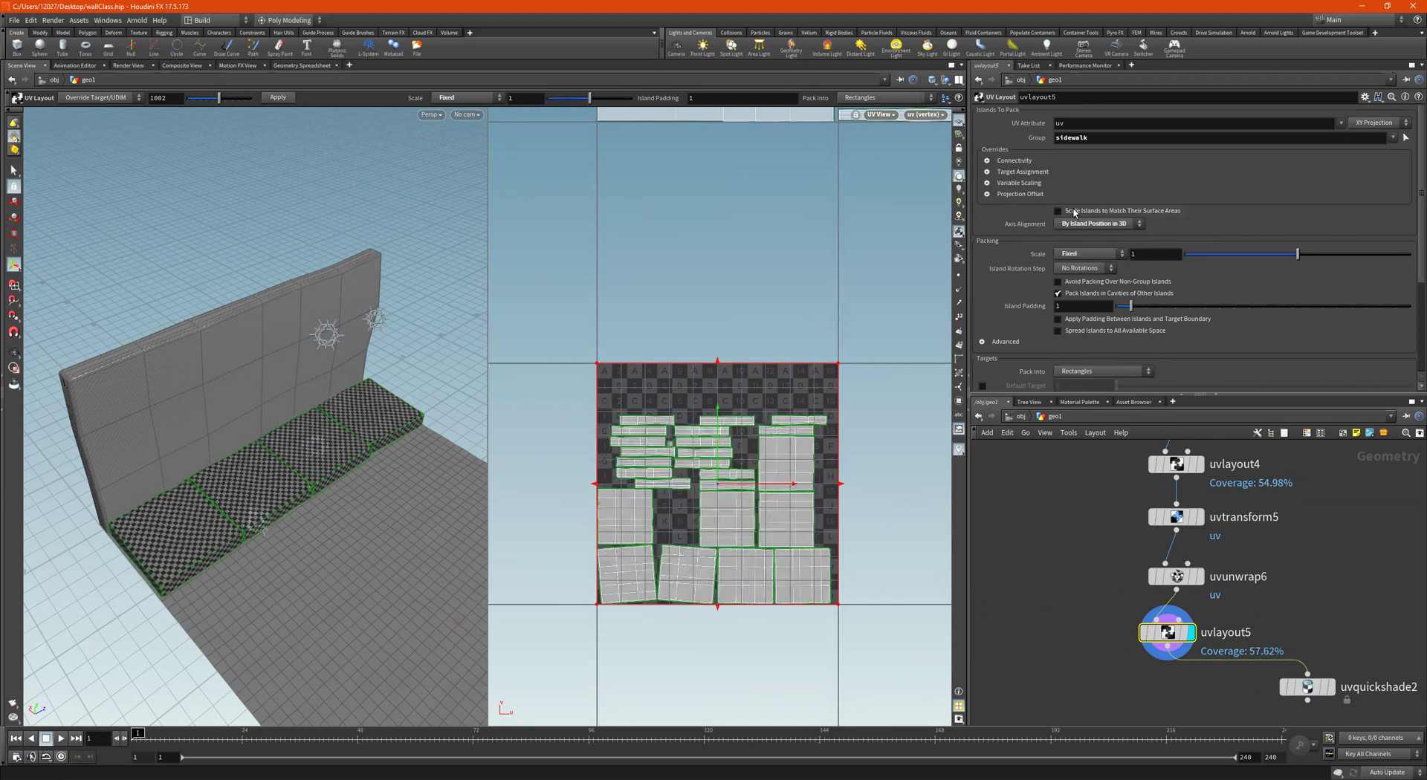
click(1073, 212)
click(1073, 213)
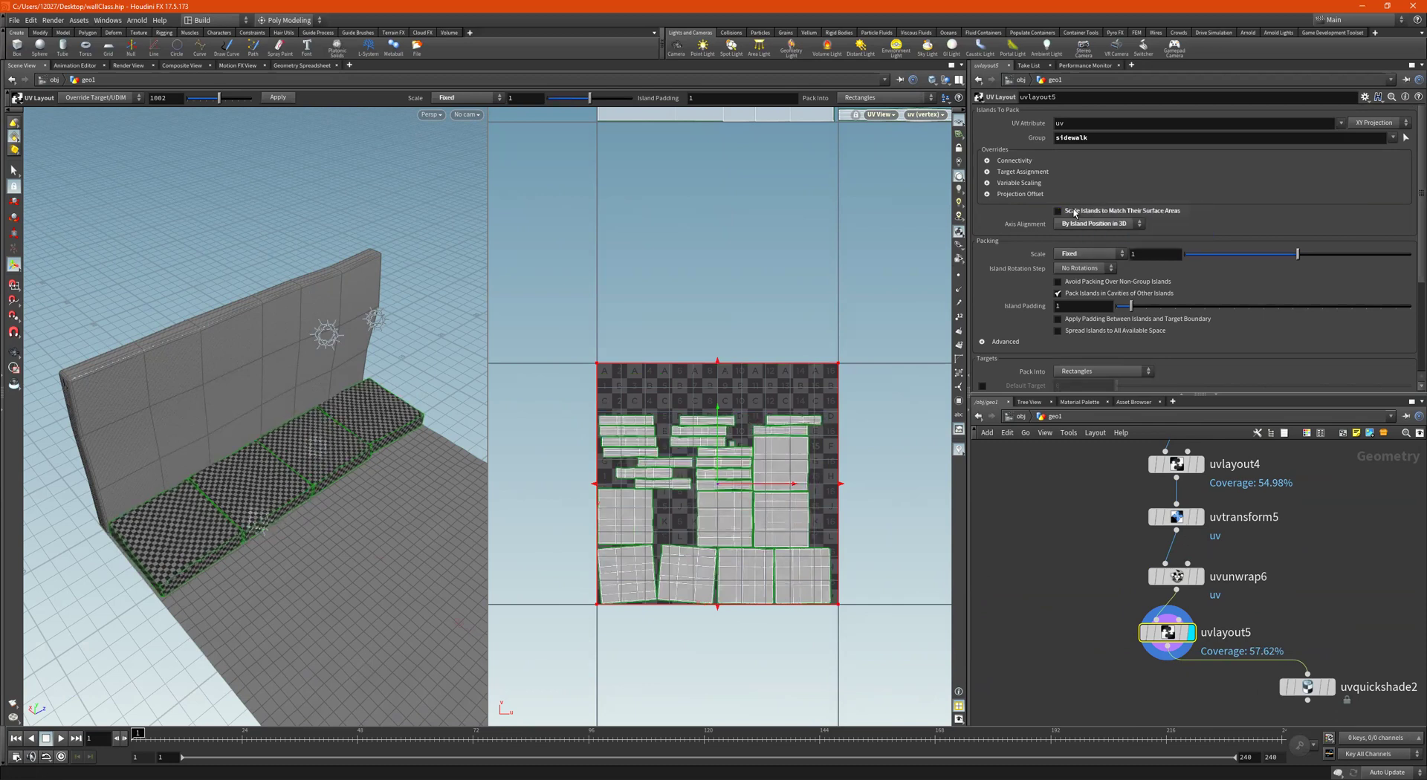
click(1075, 213)
Pack the sidewalk islands into UDIM Tiles and set the fixed packing scale to 2.
click(1108, 372)
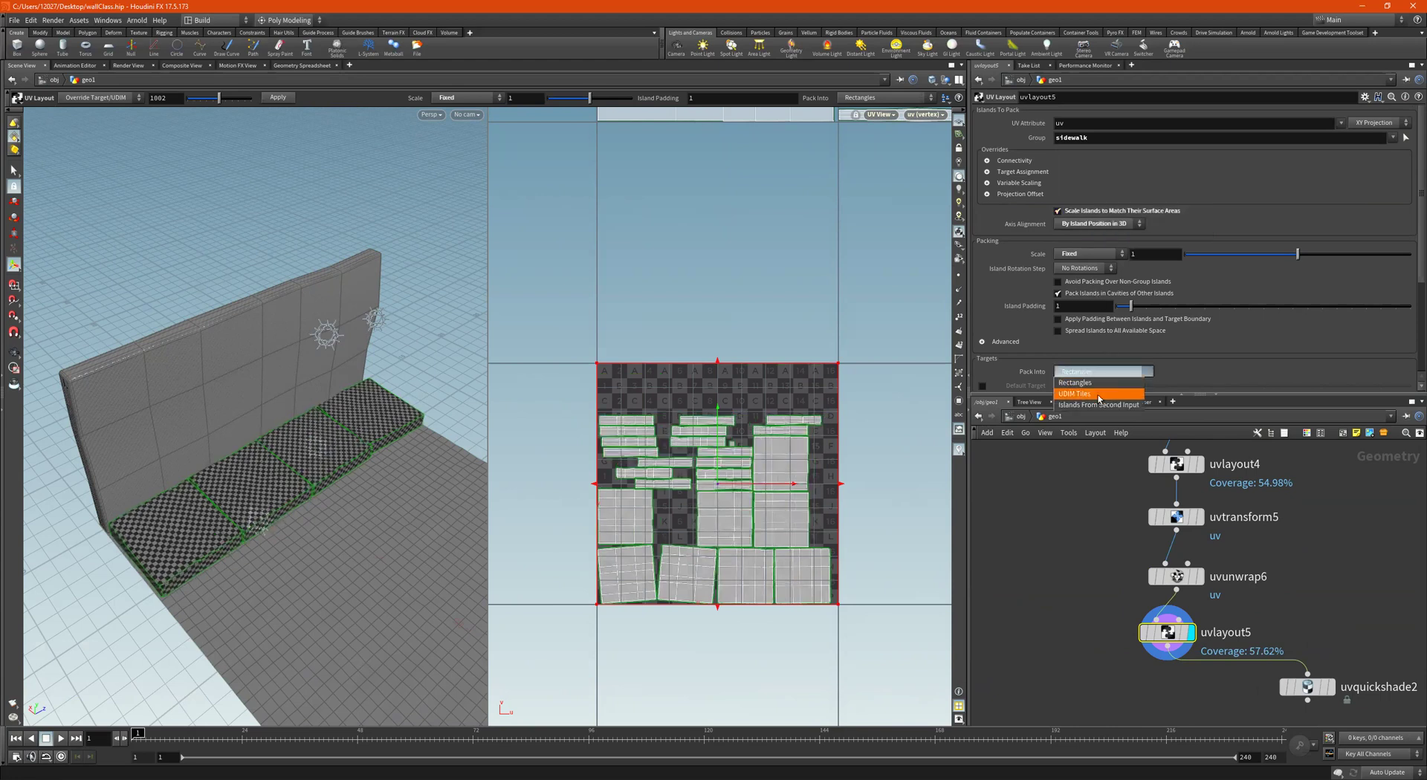
middle_drag(1137, 255, 1198, 256)
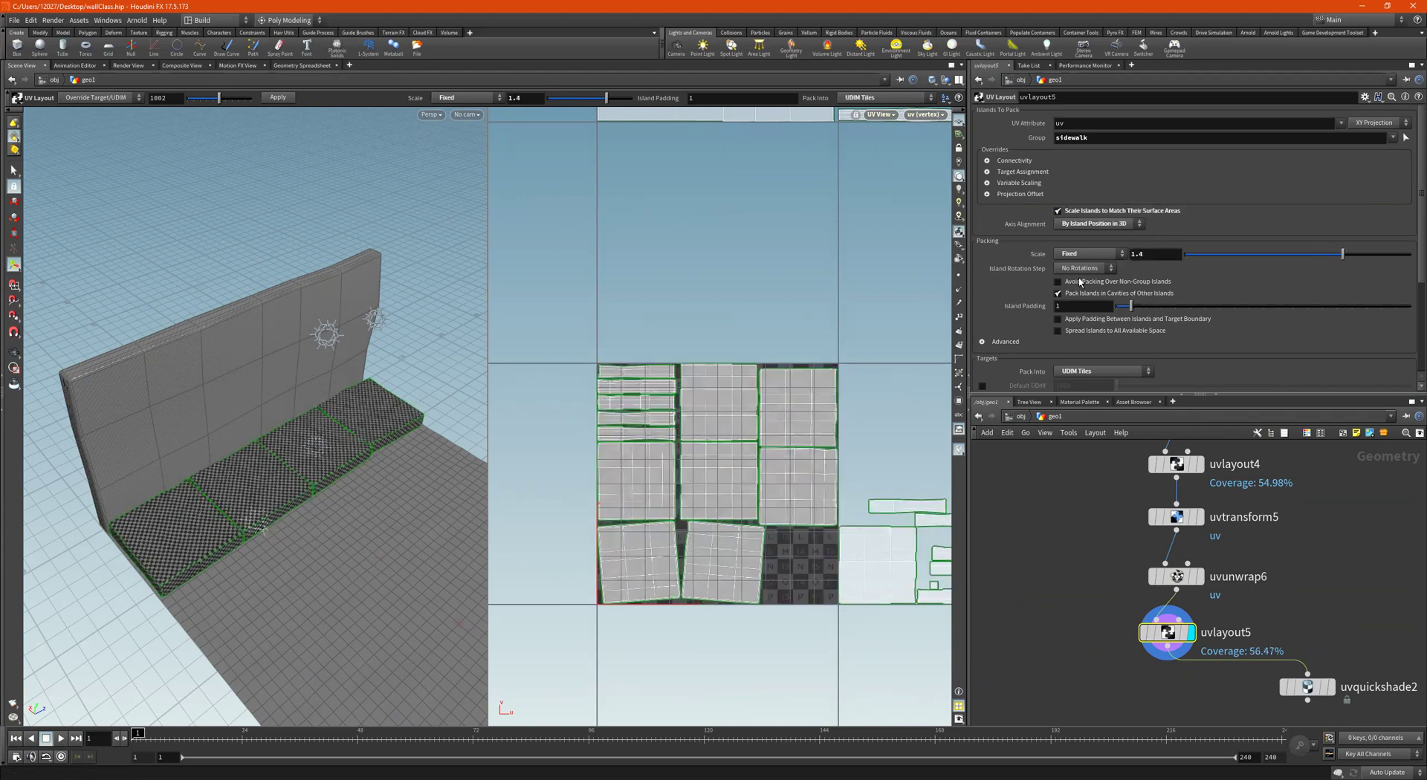
key(space)
right_drag(770, 385, 656, 408)
middle_drag(940, 385, 787, 421)
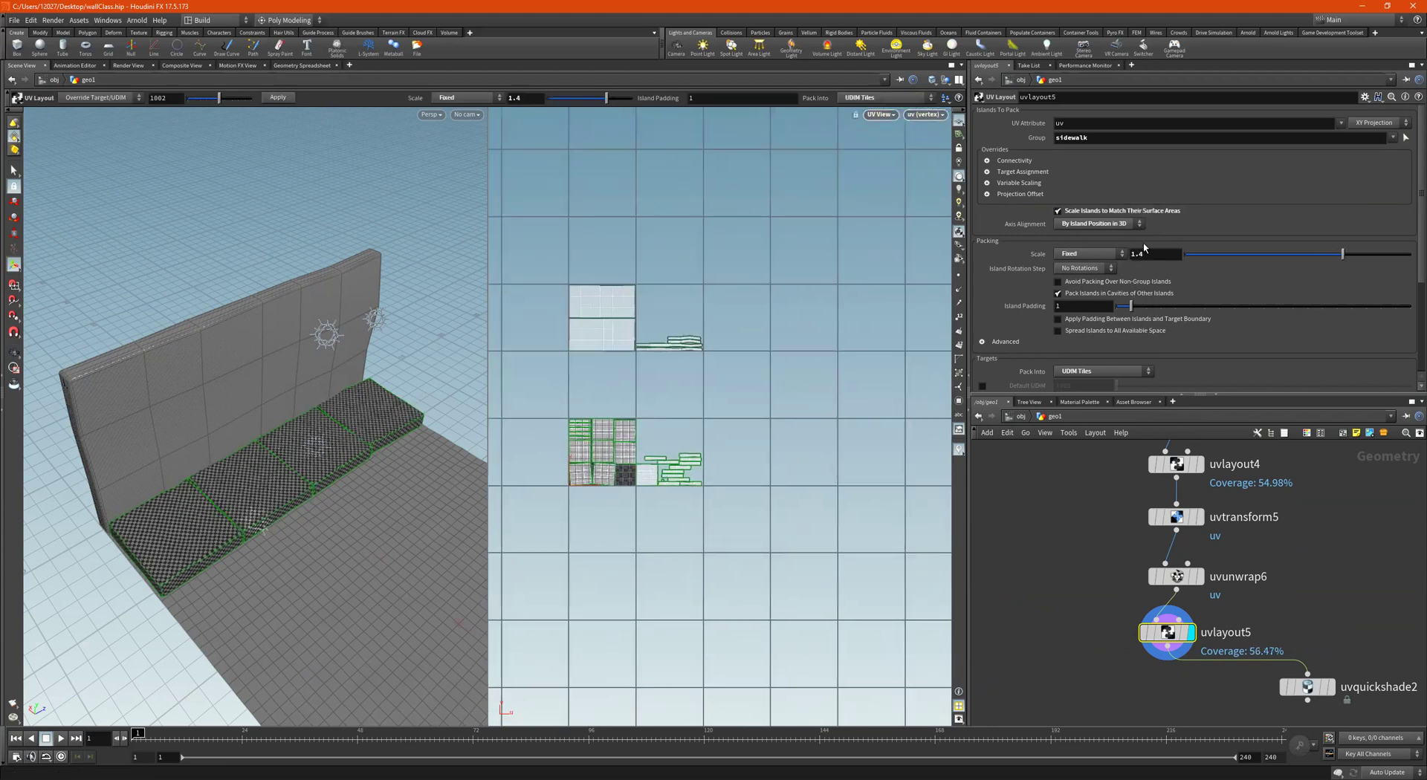
middle_drag(1149, 251, 1188, 255)
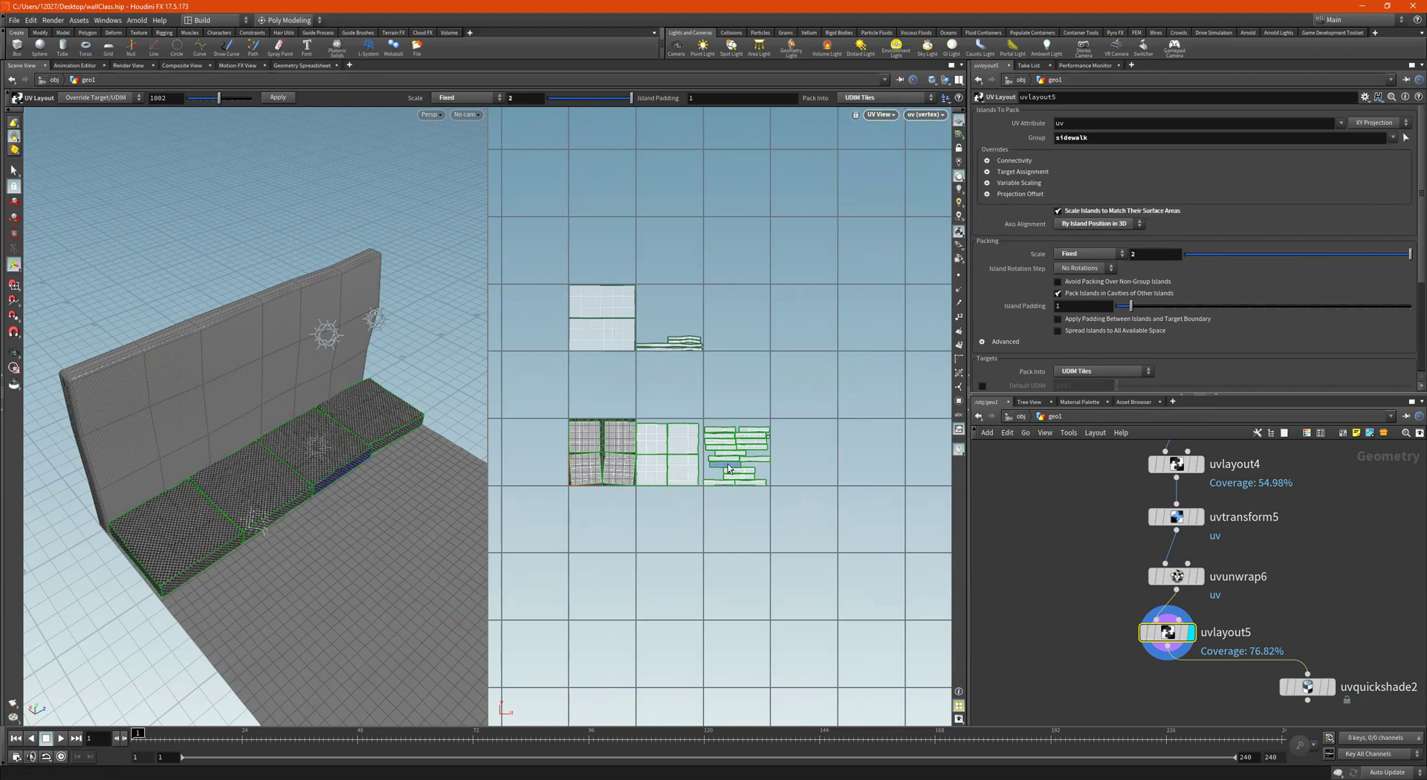
alt+right_drag(696, 460, 792, 461)
alt+middle_drag(792, 460, 831, 463)
key(Return)
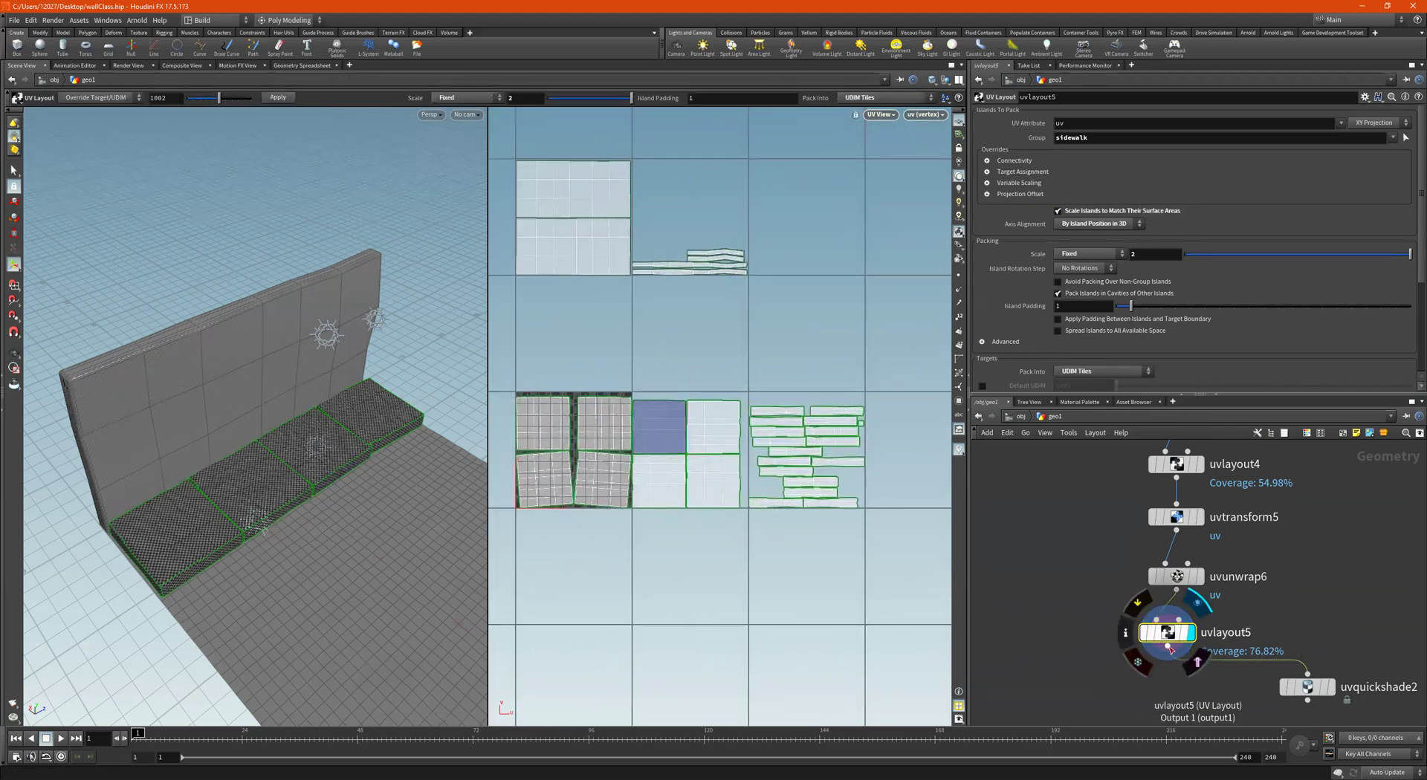
Insert a UV Transform between the sidewalk's UV Layout and UV Quick Shade, moving the Quick Shade node farther down.
key(Tab)
mouse_move(1188, 637)
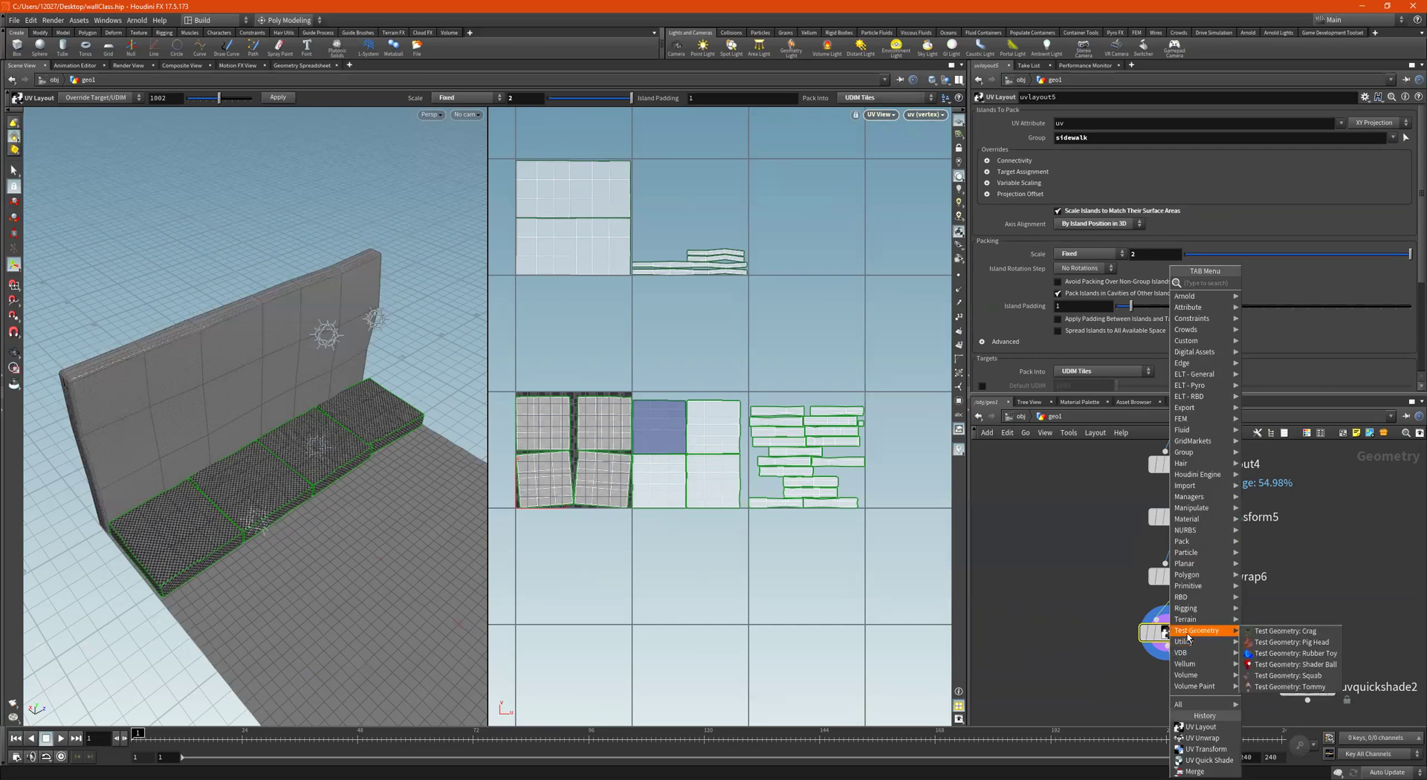
text(uvtr)
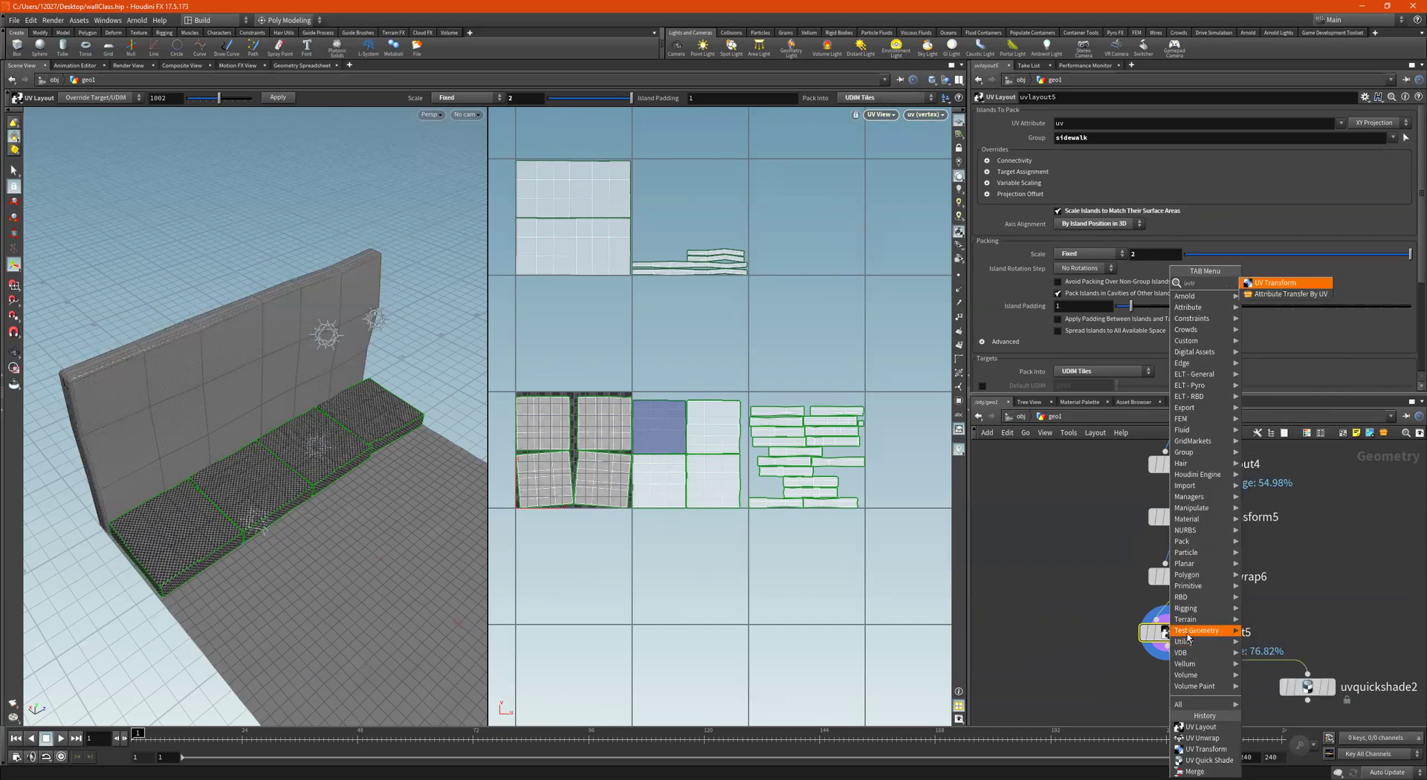
key(Return)
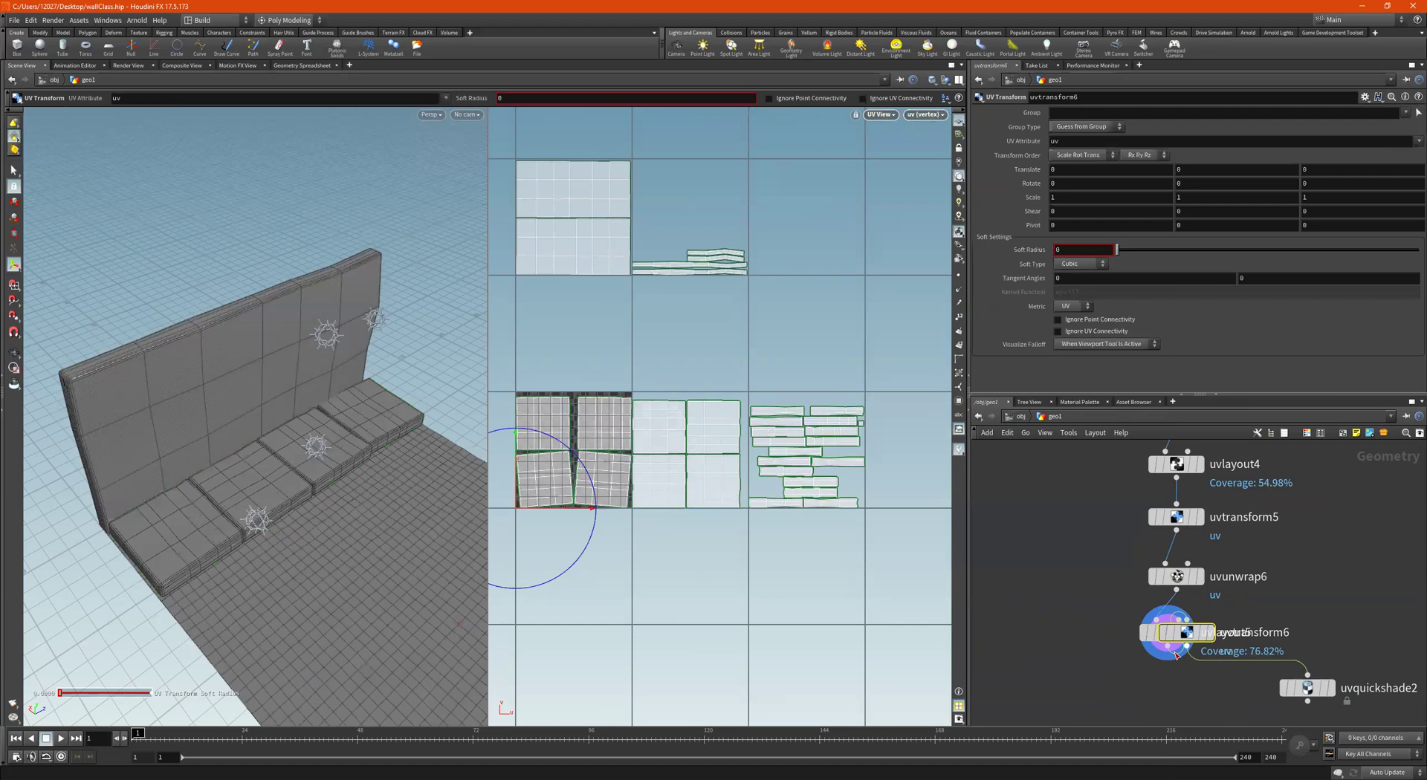
click(1171, 691)
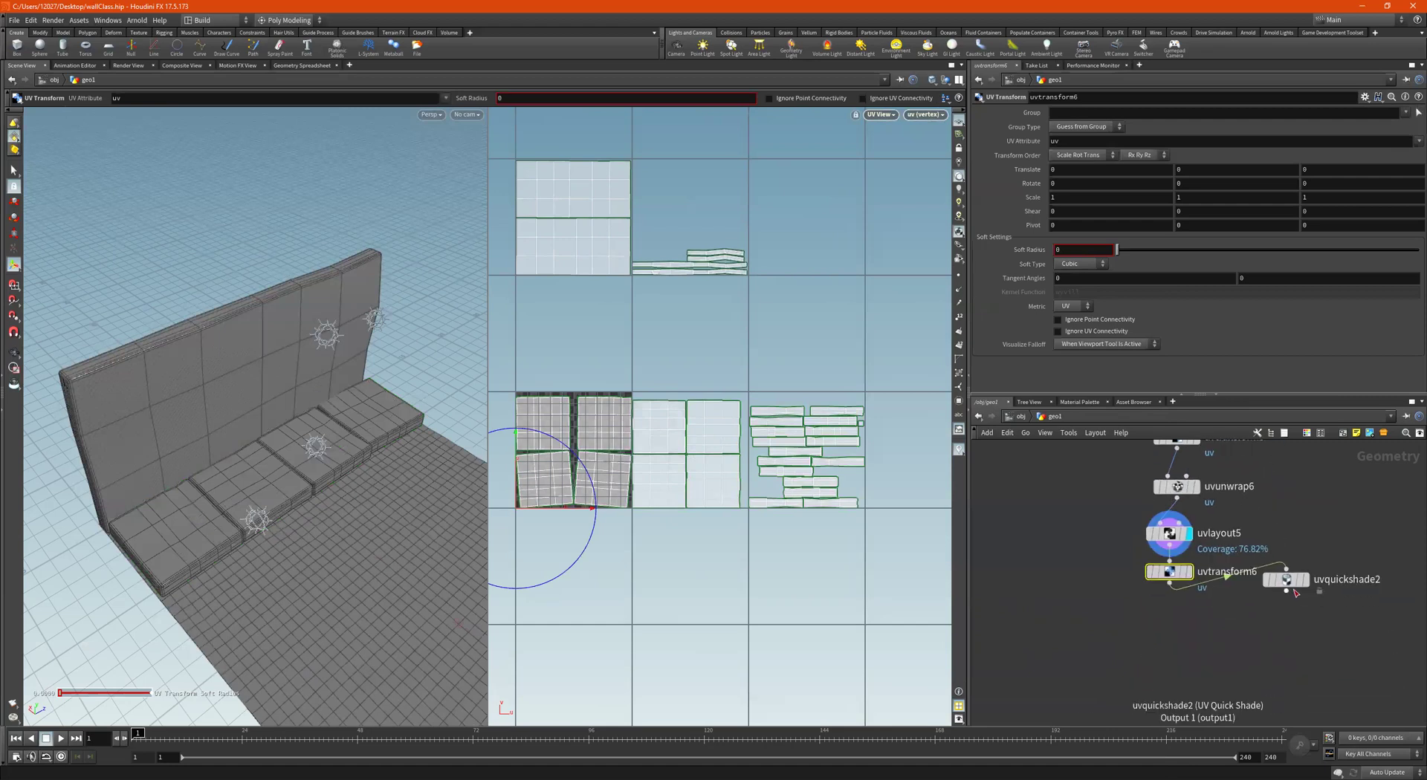
drag(1287, 581, 1293, 643)
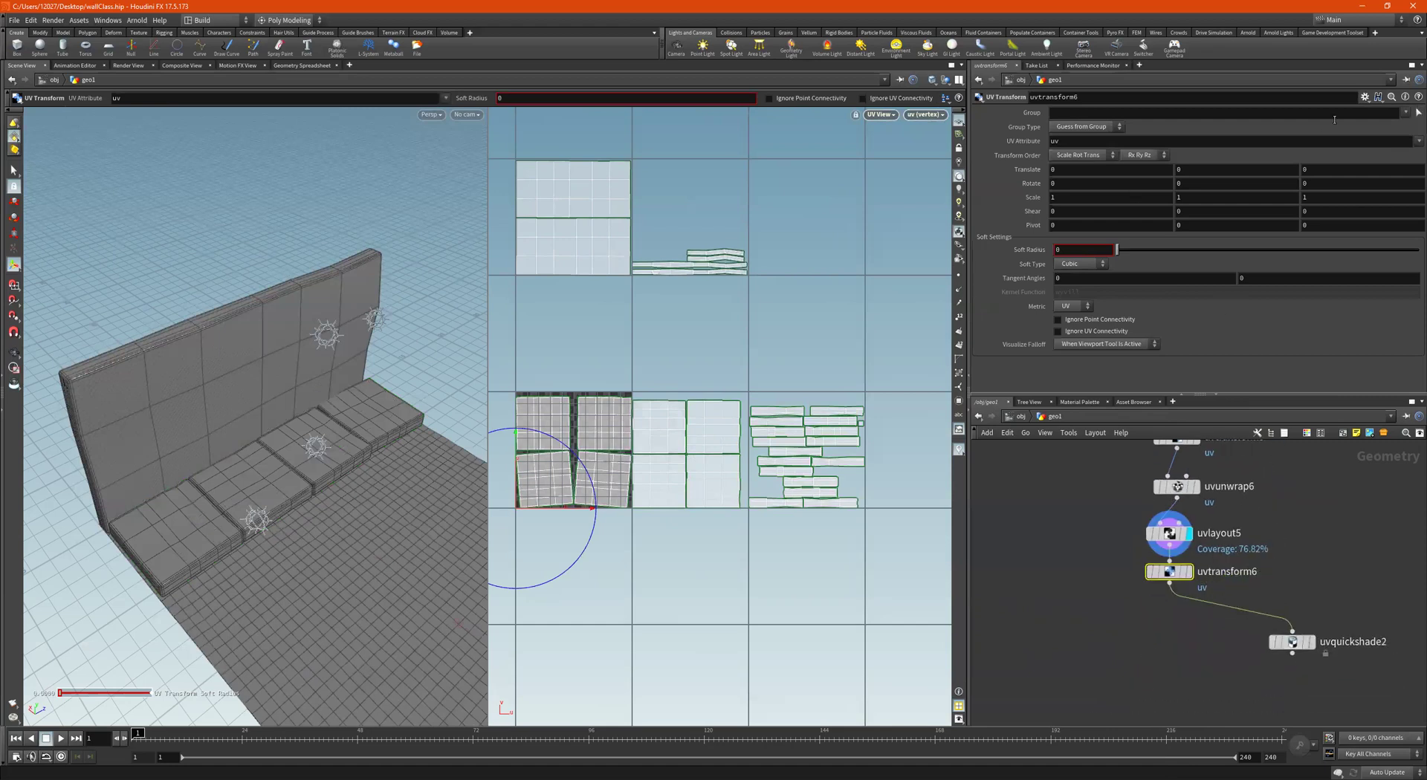
Limit the UV Transform to the sidewalk group, set its second Translate value to 1, and display the UV Quick Shade result.
click(1403, 113)
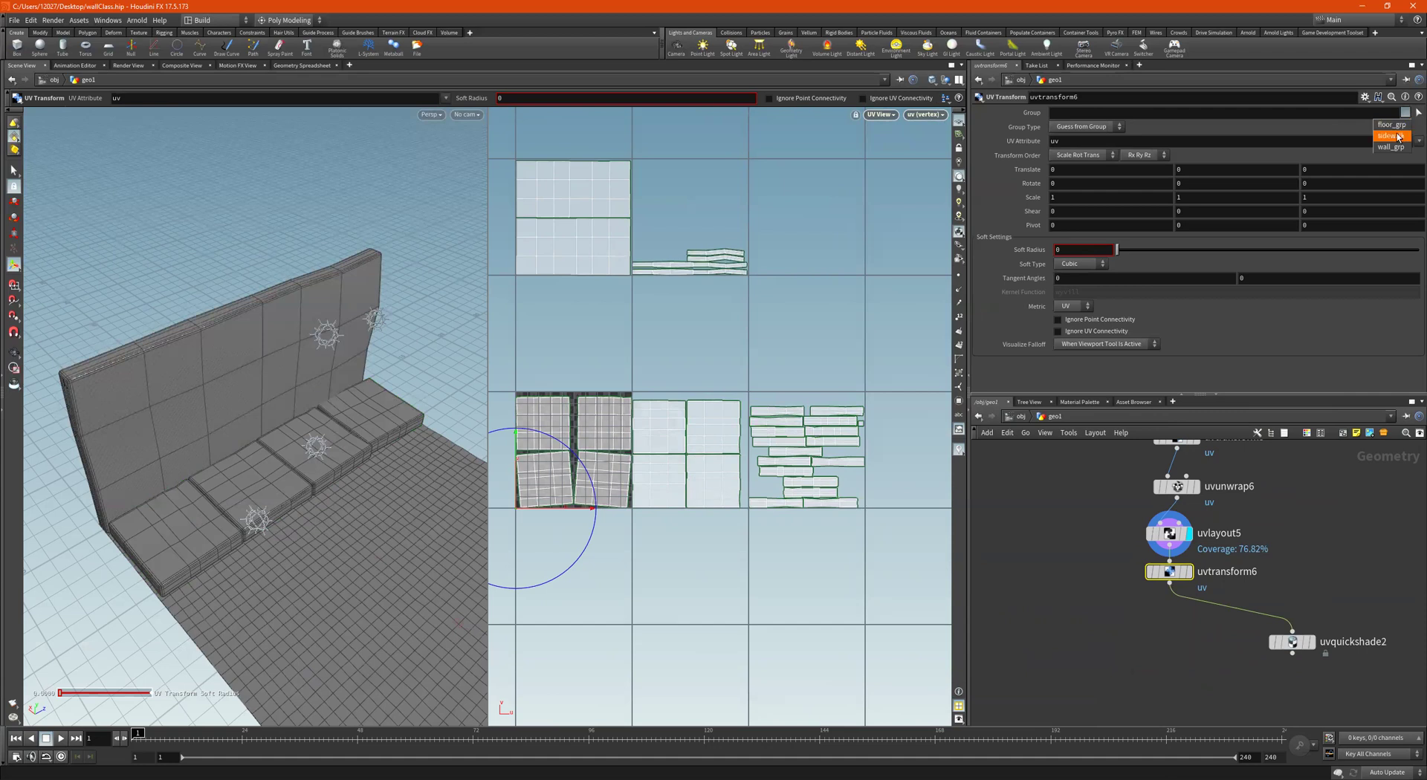
key(Return)
text(1)
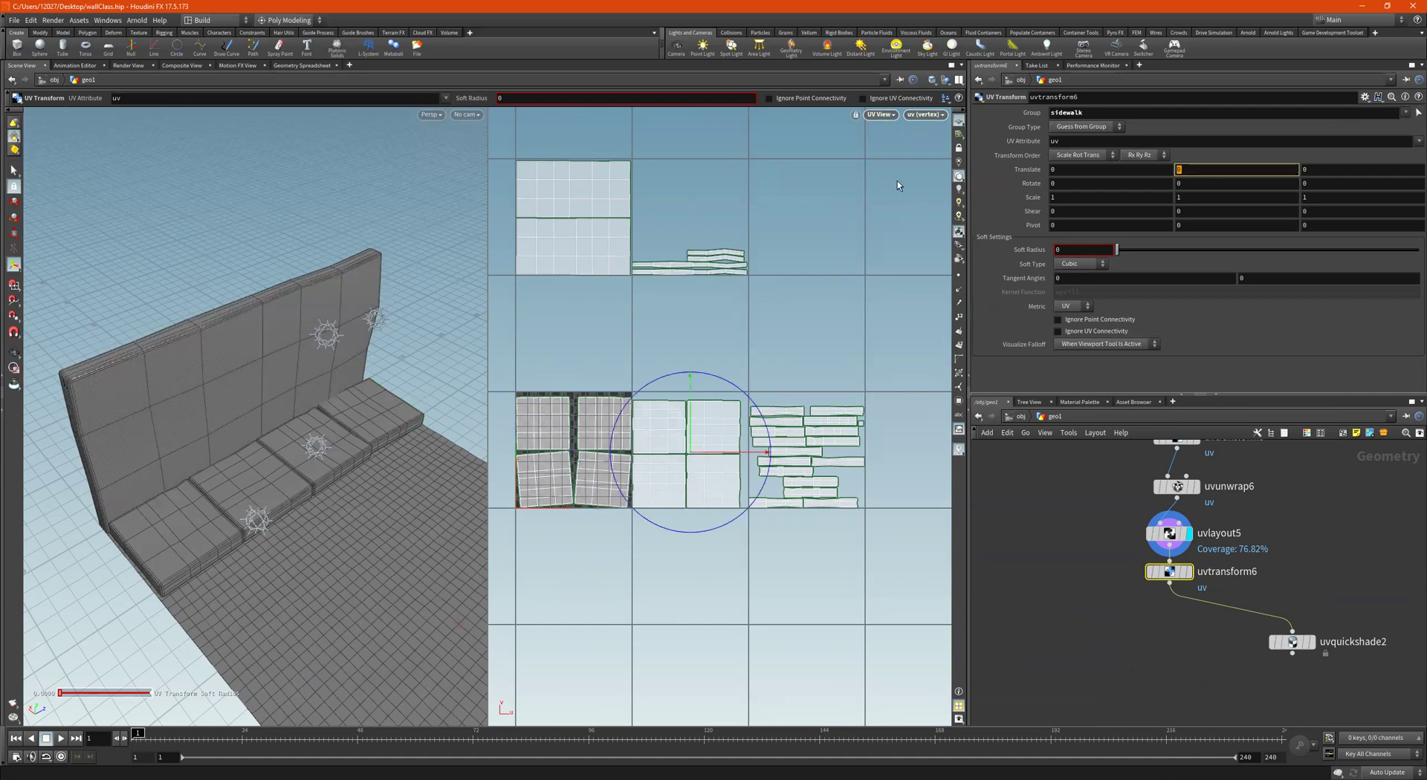
key(Return)
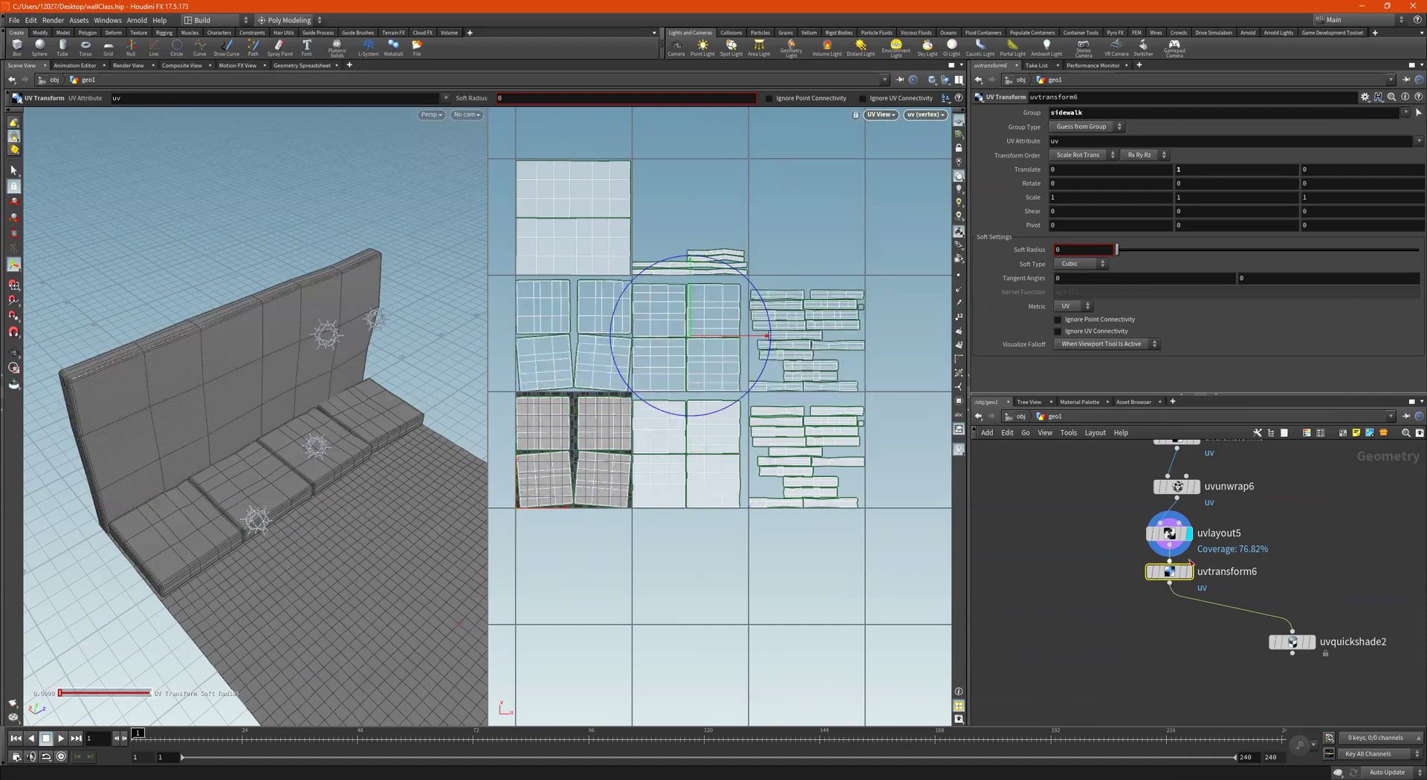
click(1308, 644)
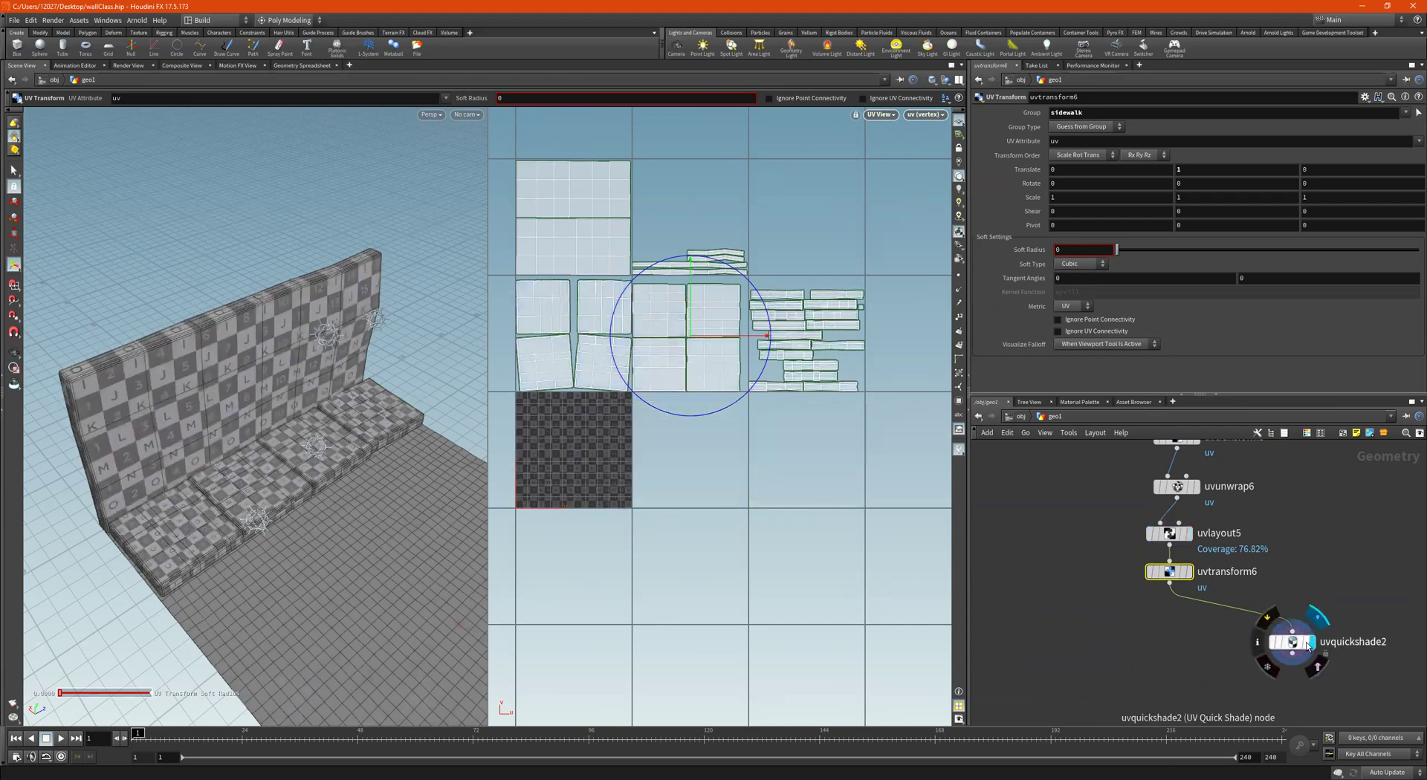
scroll(745, 438, down, 3)
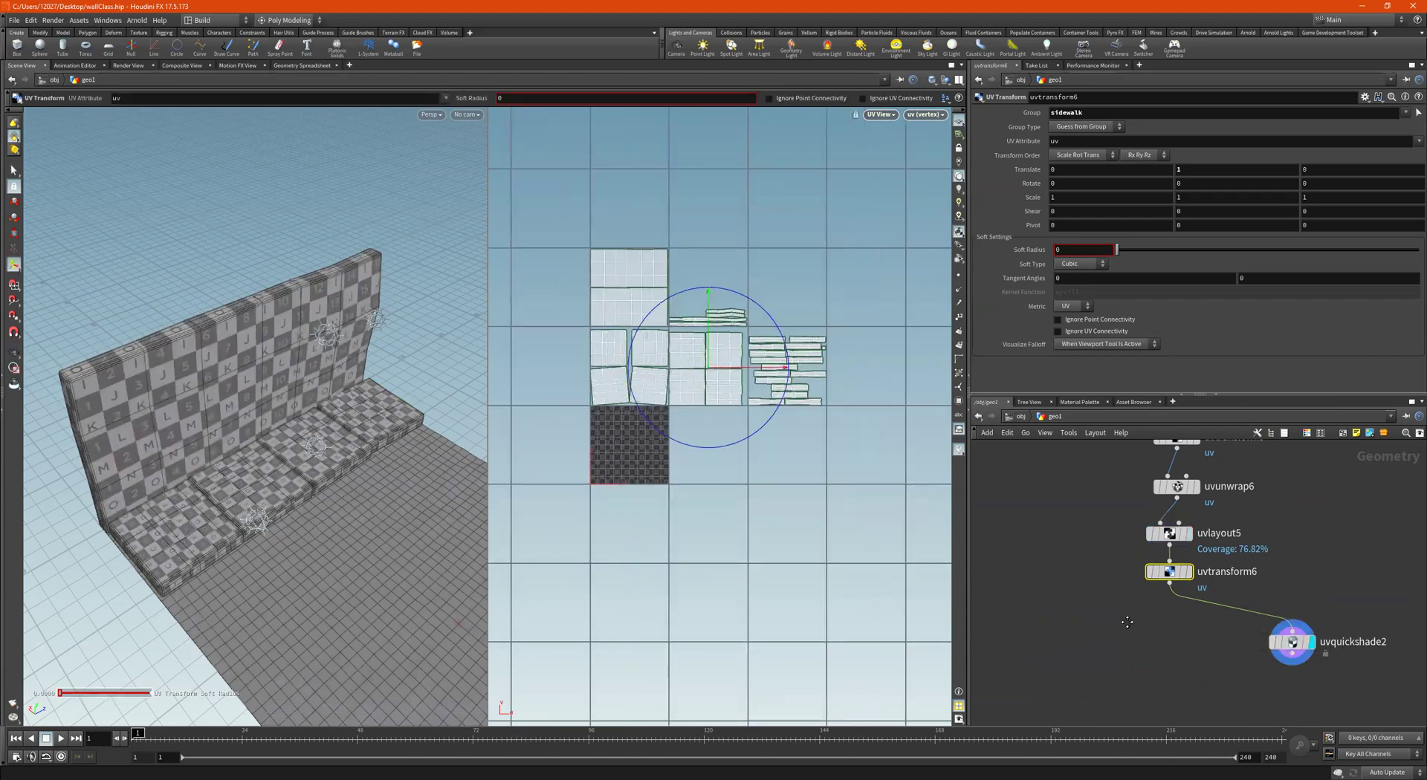
Insert a UV Unwrap node between the sidewalk's UV Transform and the UV Quick Shade, aligned below the transform.
key(Tab)
mouse_move(1152, 670)
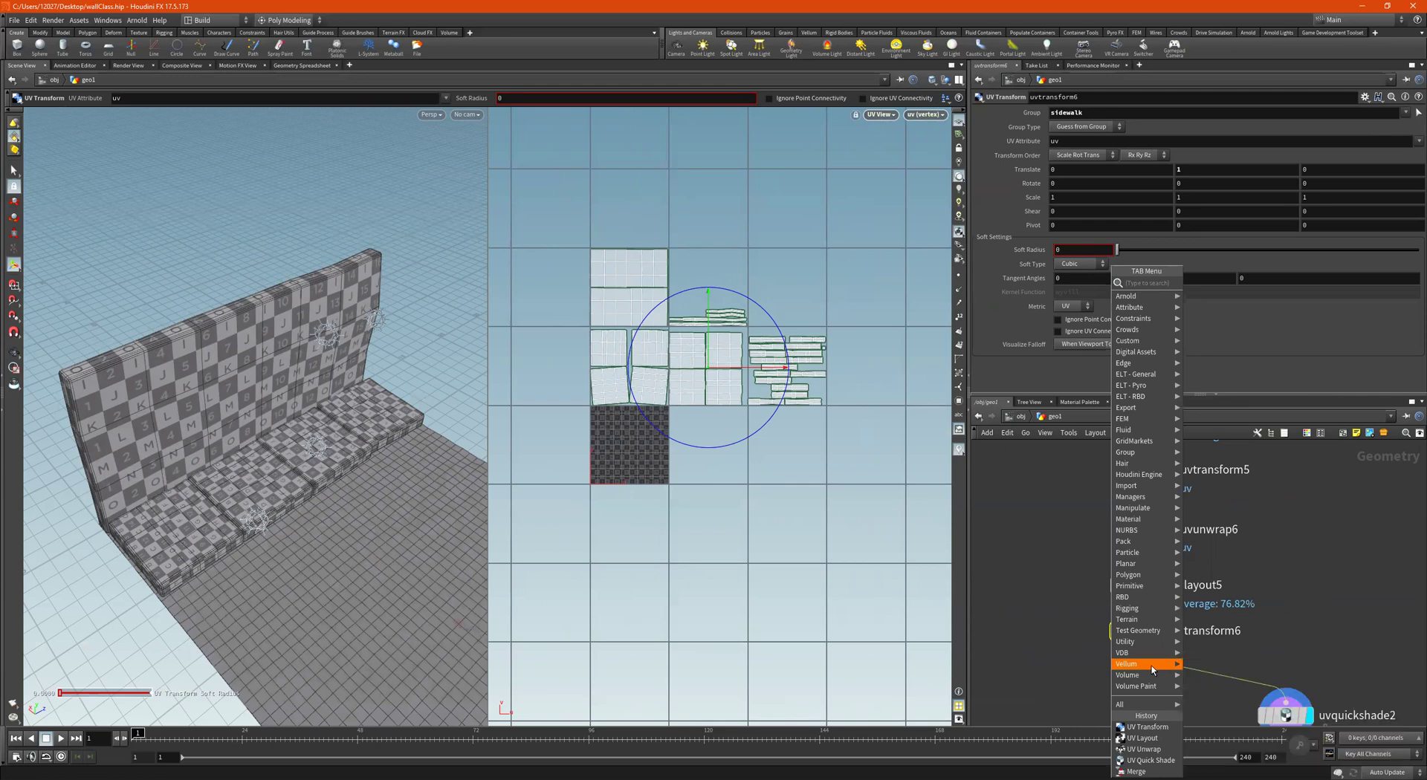
text(uvun)
key(Return)
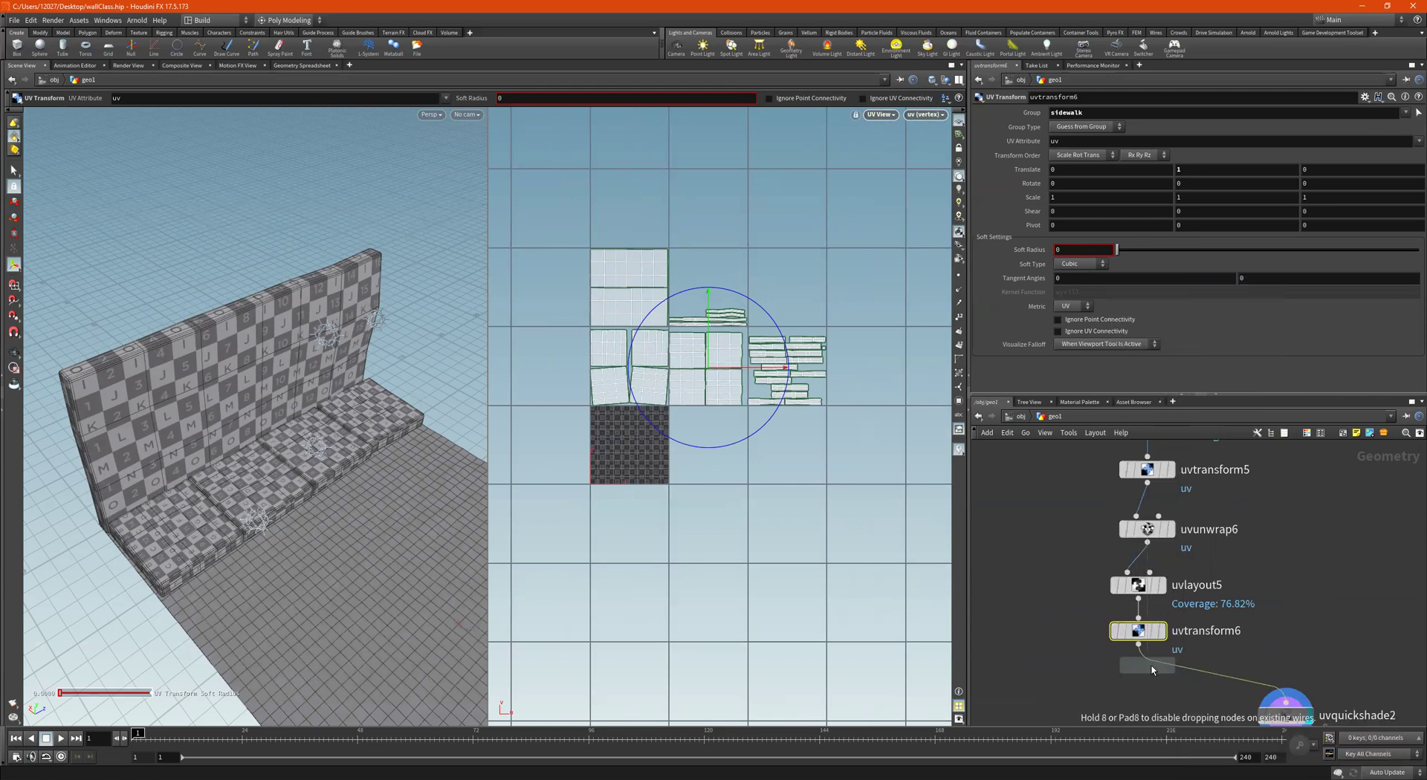
click(1152, 670)
mouse_move(1144, 673)
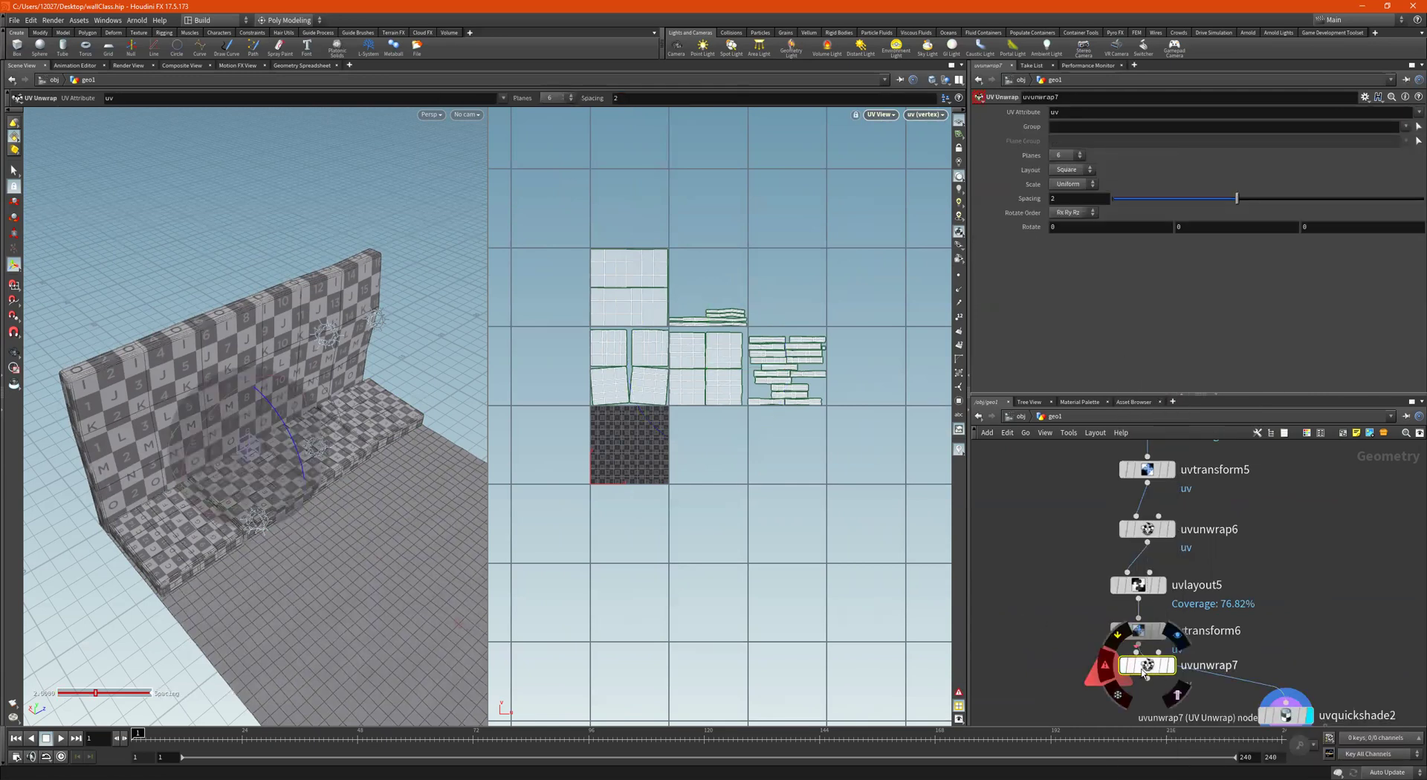
mouse_move(1152, 663)
mouse_down()
mouse_move(1124, 682)
mouse_move(1144, 676)
mouse_up()
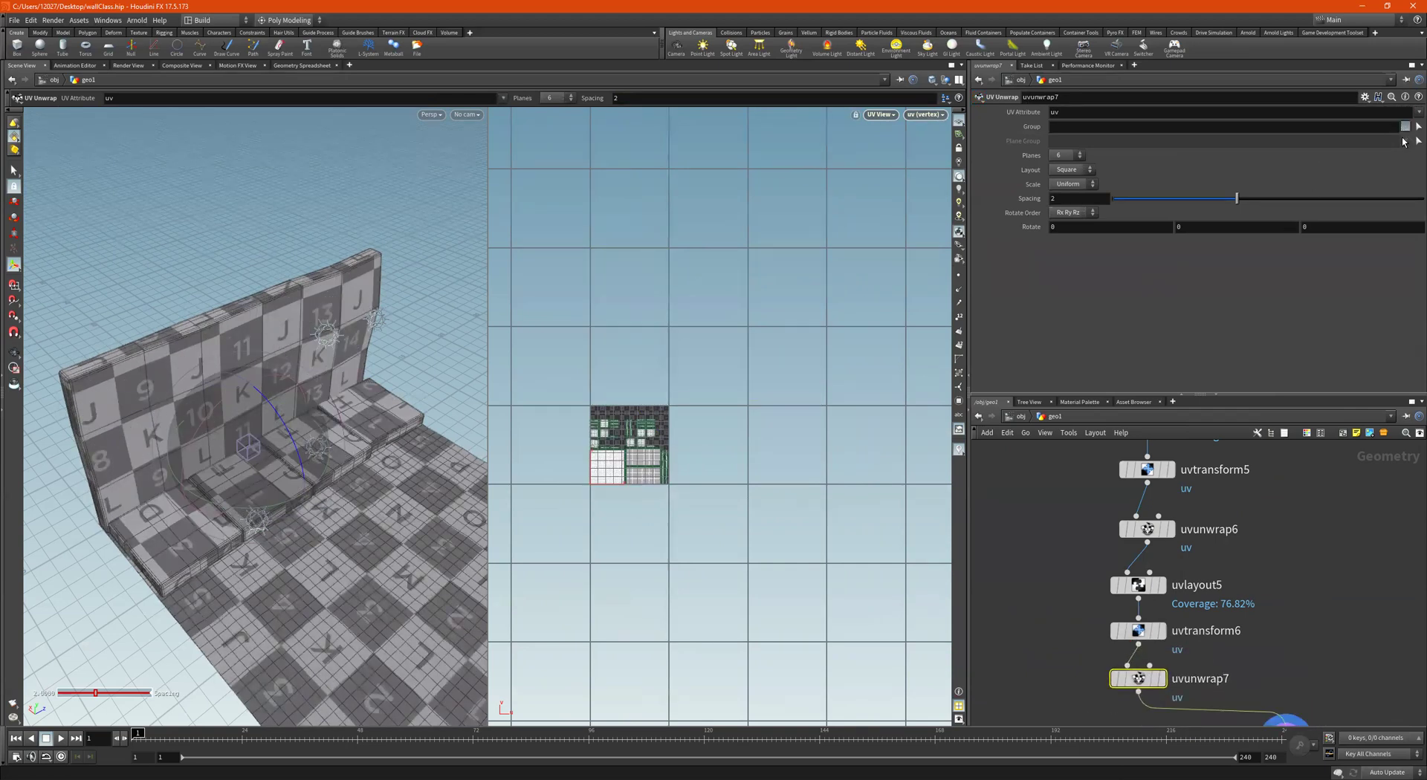
Restrict the new UV Unwrap to floor_grp and display its output to inspect the floor's UVs.
click(1404, 128)
click(1393, 140)
middle_drag(1189, 631, 1165, 523)
click(1141, 572)
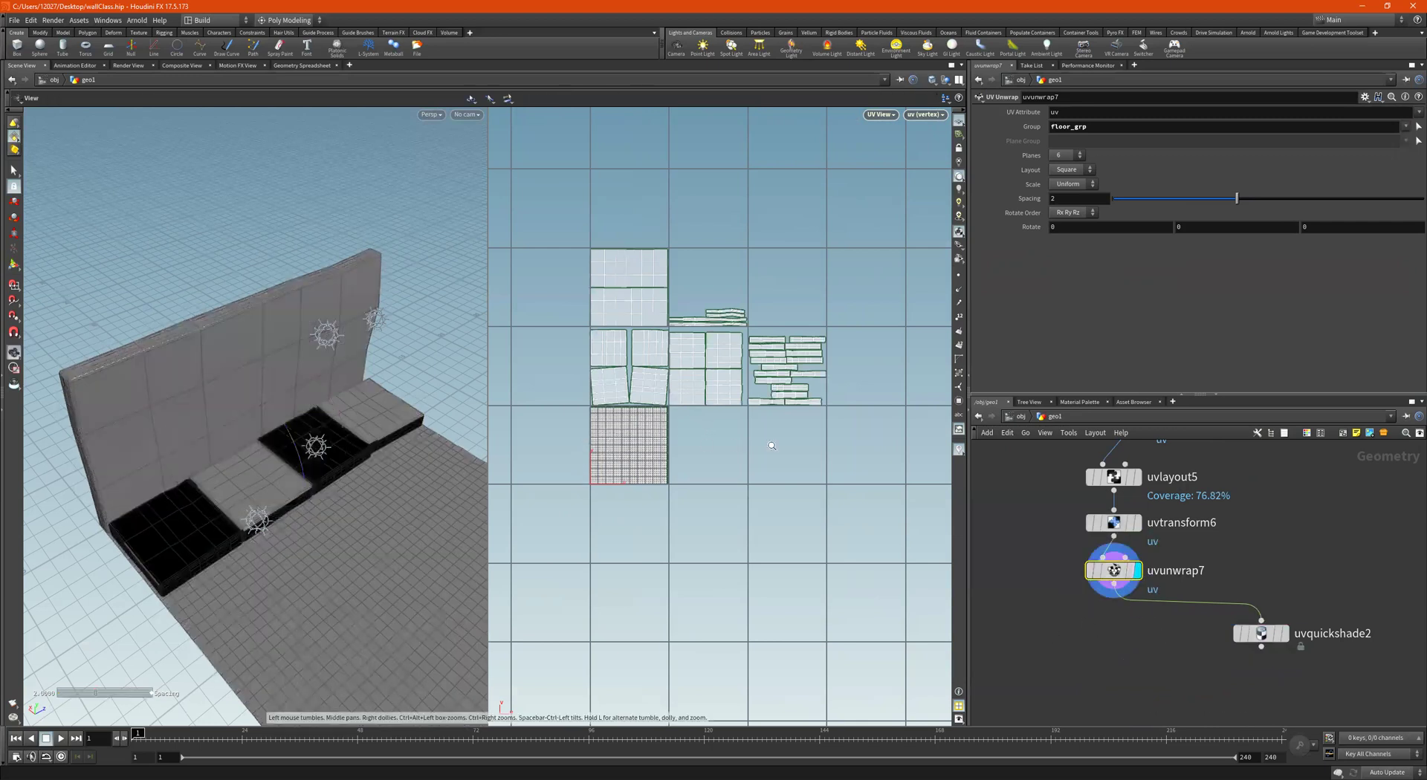
scroll(593, 476, up, 4)
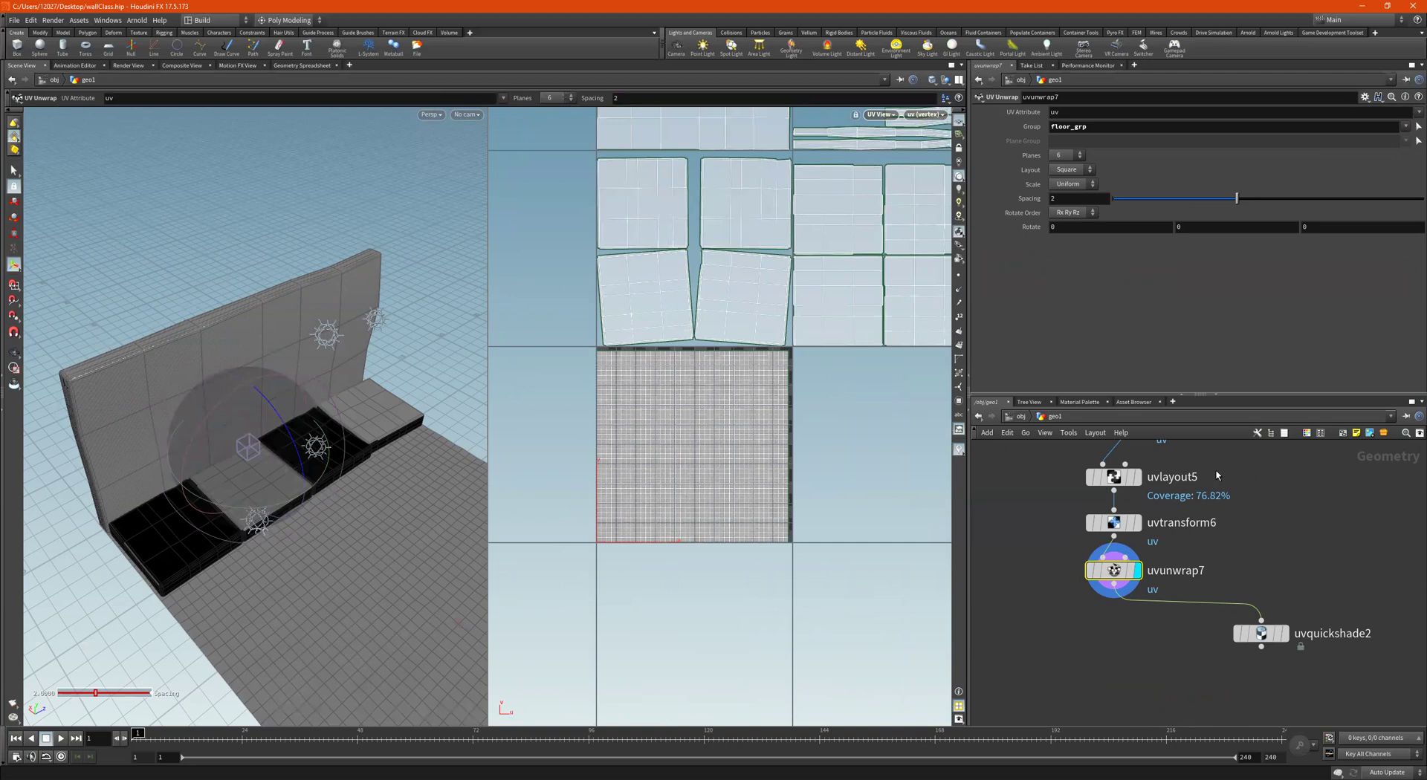
Set the floor unwrap's Spacing to about 2.743 while displaying the UV Quick Shade texture.
drag(1229, 194, 1289, 586)
click(1285, 633)
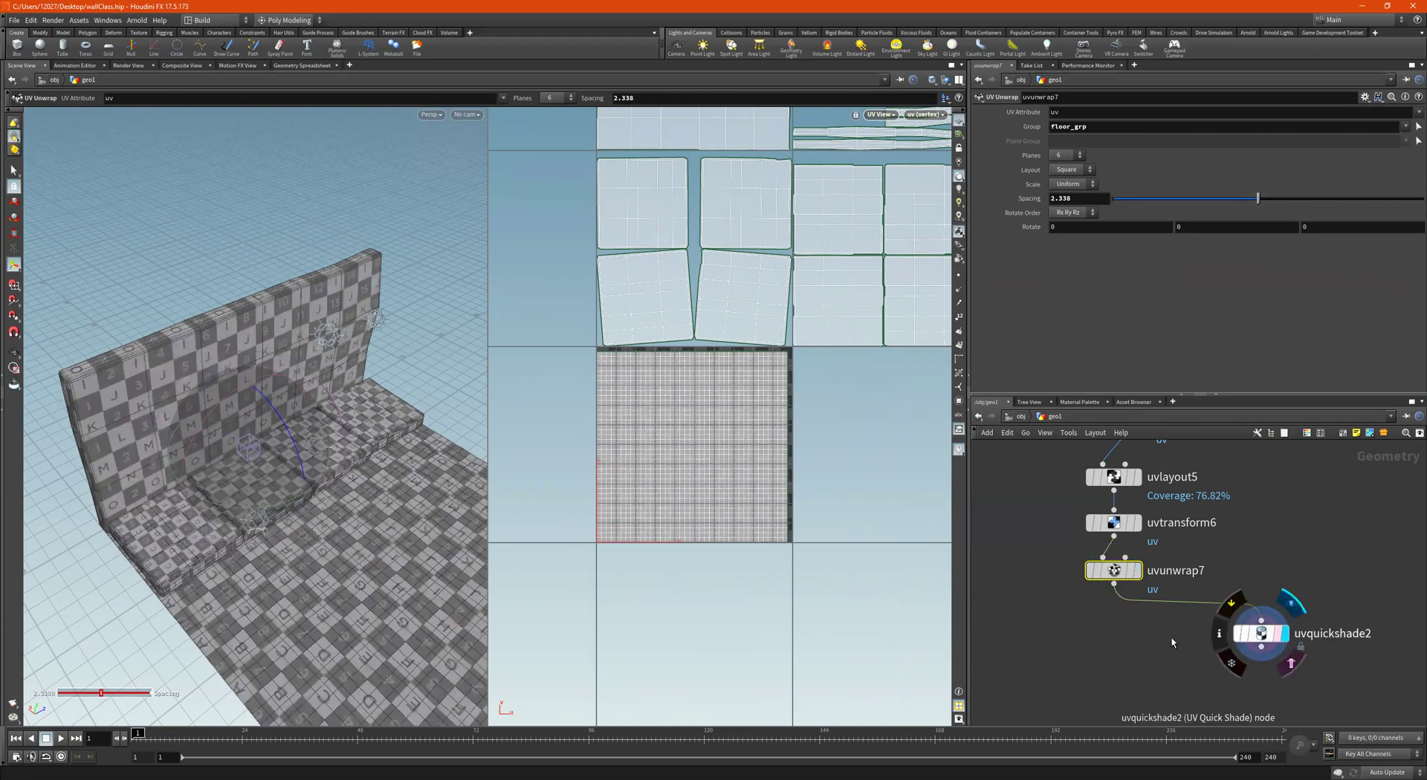
drag(1258, 198, 1292, 198)
mouse_move(1270, 637)
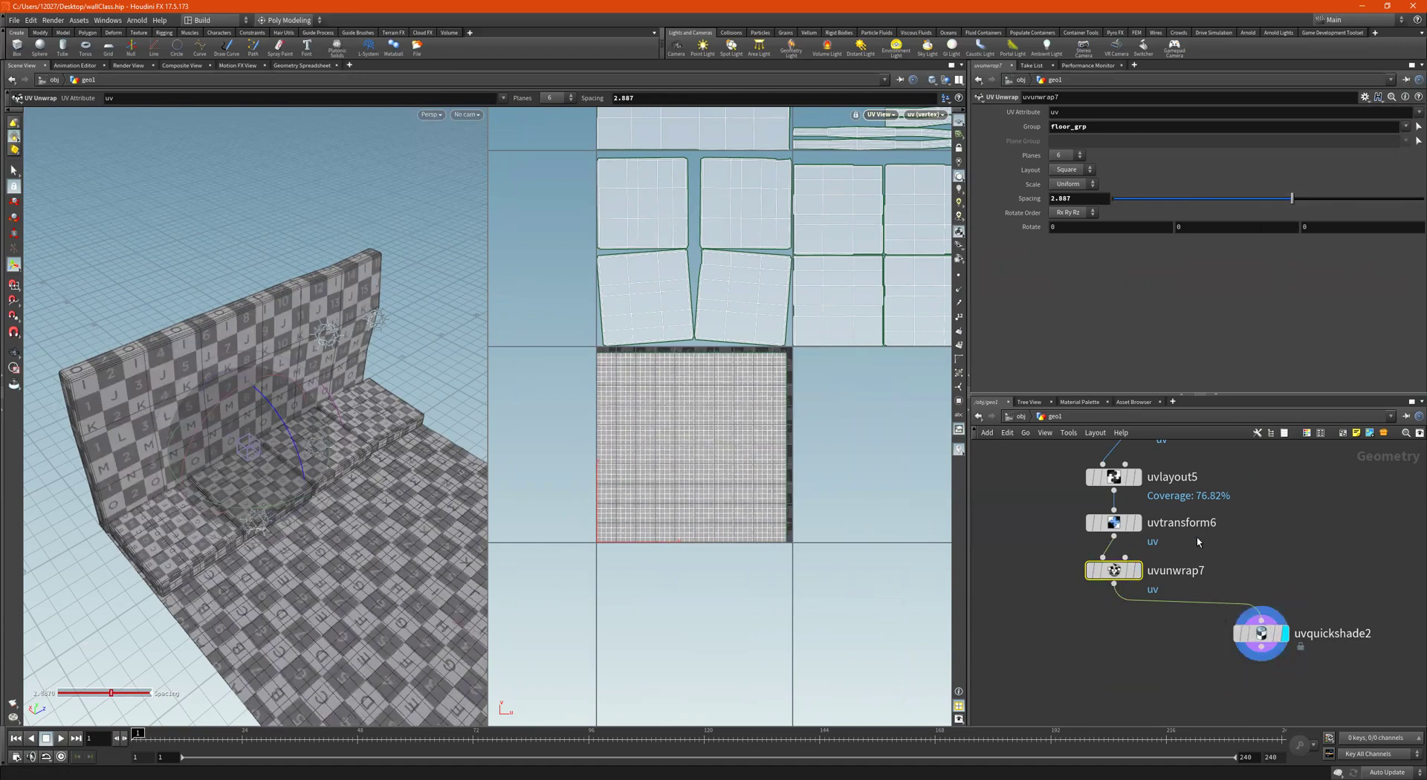
drag(1185, 551, 1046, 606)
mouse_move(1297, 199)
mouse_down()
mouse_move(1317, 199)
mouse_move(1251, 213)
mouse_move(1315, 220)
mouse_move(1313, 202)
mouse_move(1283, 200)
mouse_up()
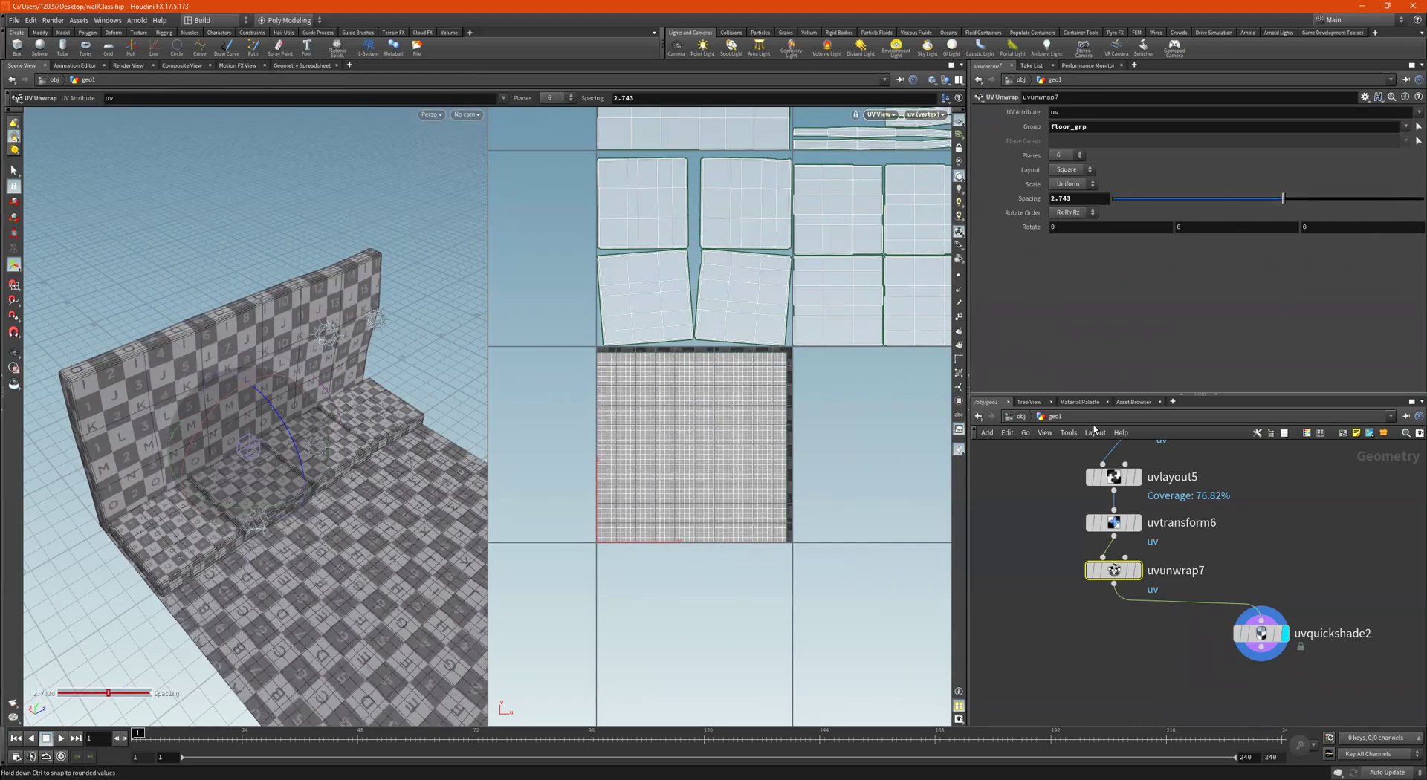
Add a Null node fed by the floor's UV Unwrap, on a separate branch from the UV Quick Shade.
key(l)
key(Tab)
mouse_move(1130, 608)
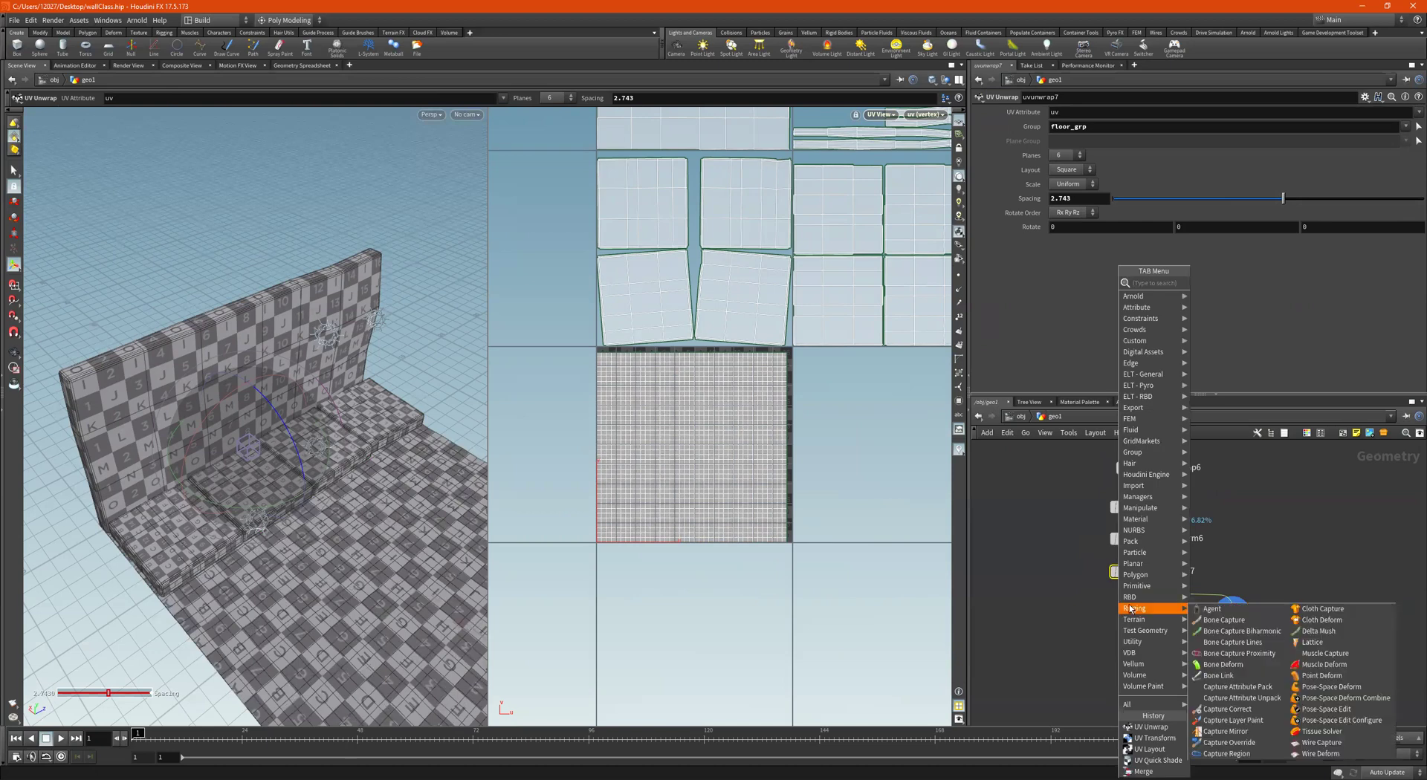
text(null)
key(Return)
click(1130, 603)
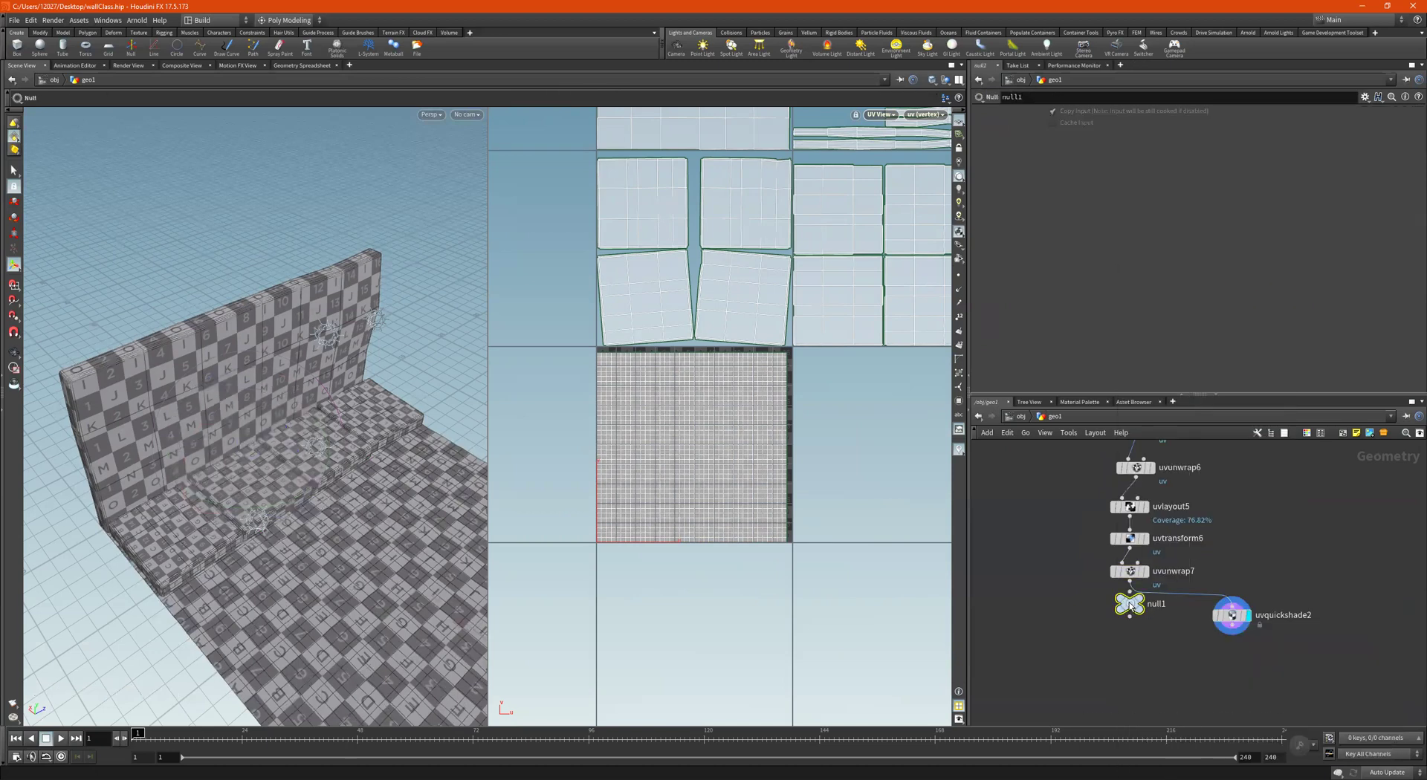
scroll(1130, 606, up, 3)
drag(1130, 605, 1132, 650)
Display the Null node's output and rename the node as OUT_Scene.
click(1138, 633)
click(1125, 571)
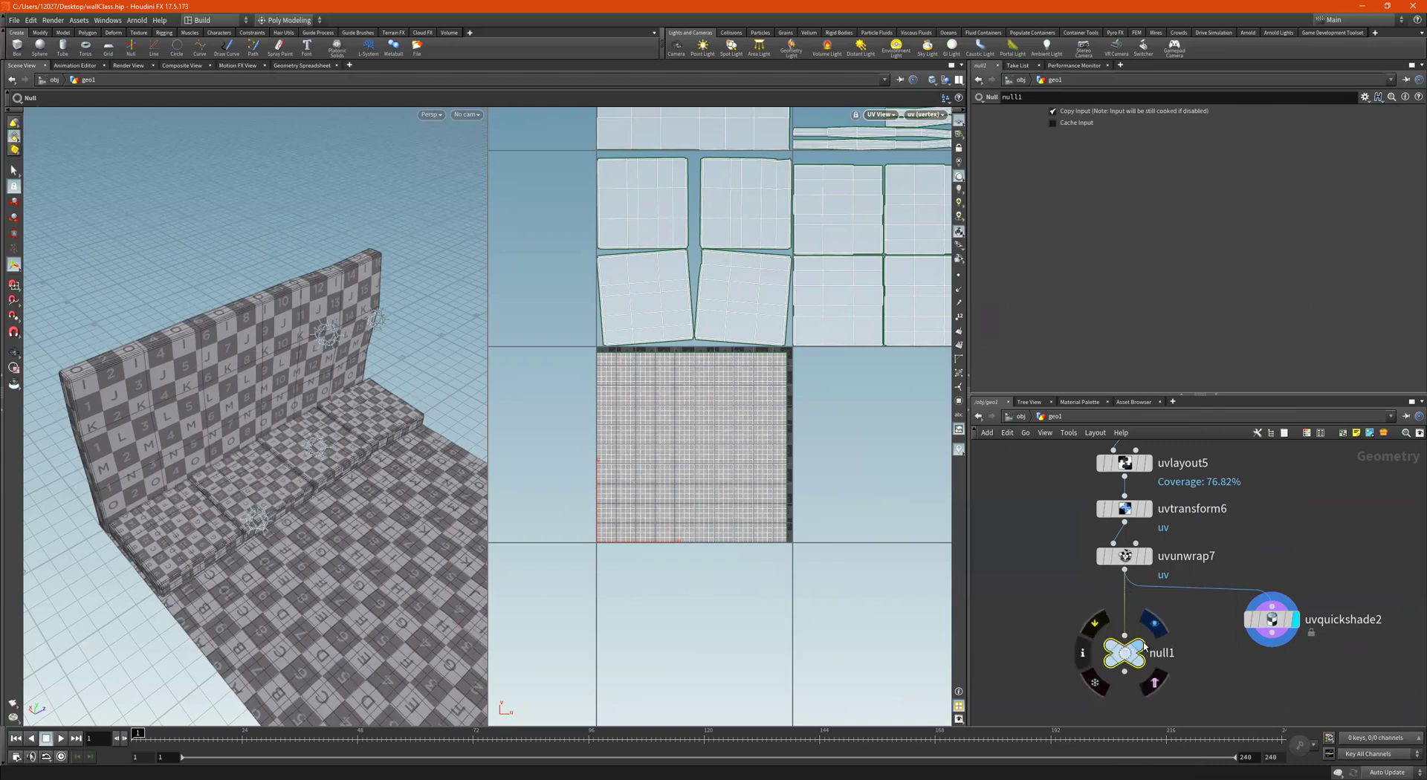
key(r)
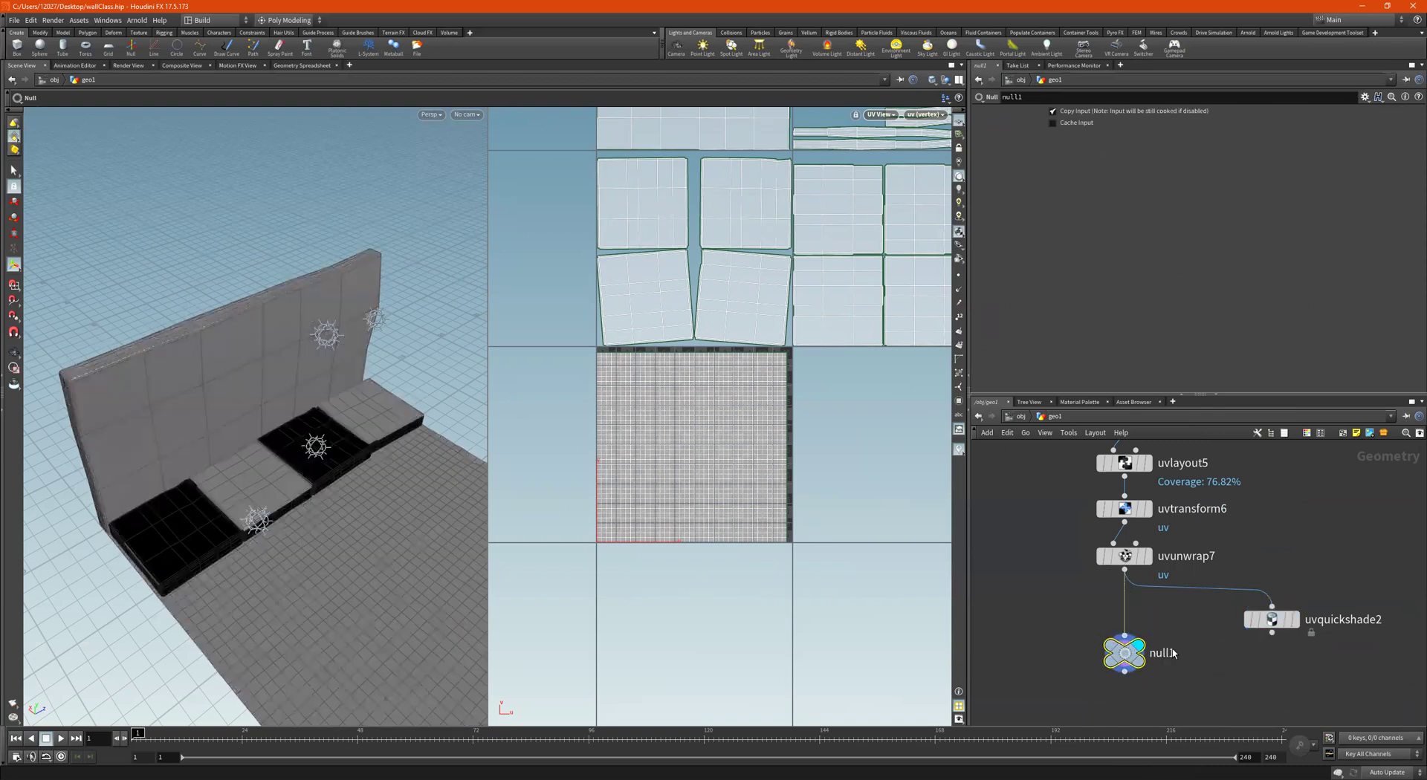
double_click(1173, 653)
text(OUT_S)
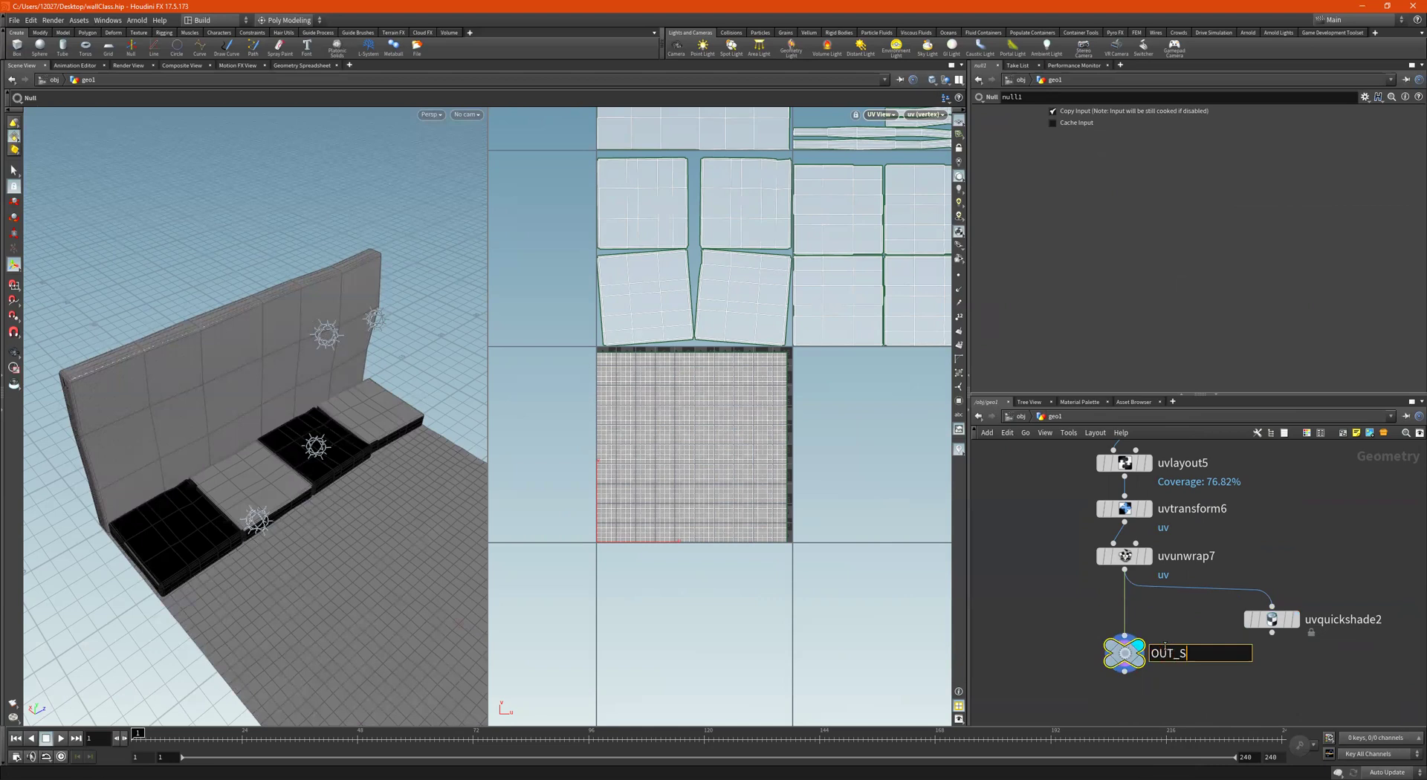
text(cene)
key(Return)
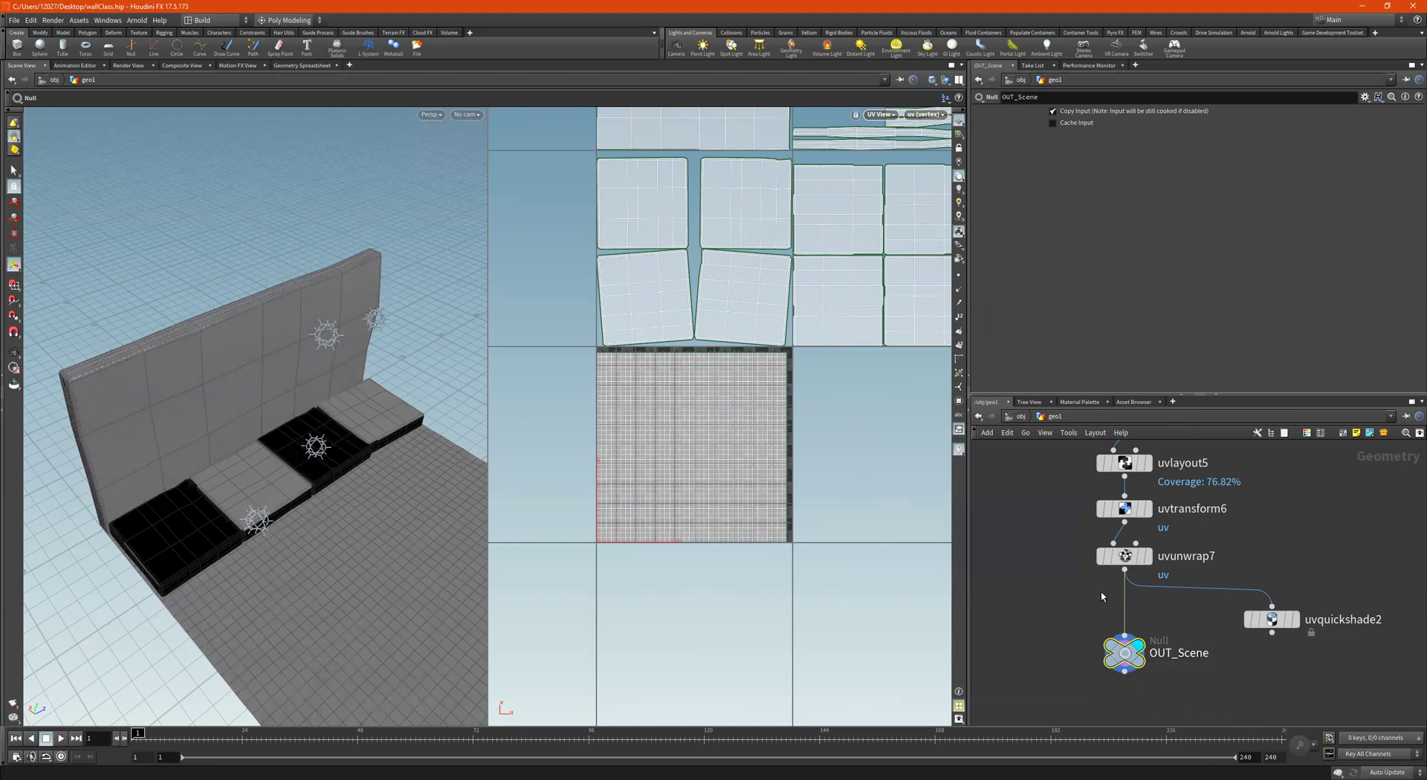
Examine the file formats available for saving the OUT_Scene geometry, closing the save dialog without saving.
scroll(1077, 621, down, 5)
scroll(1077, 624, up, 3)
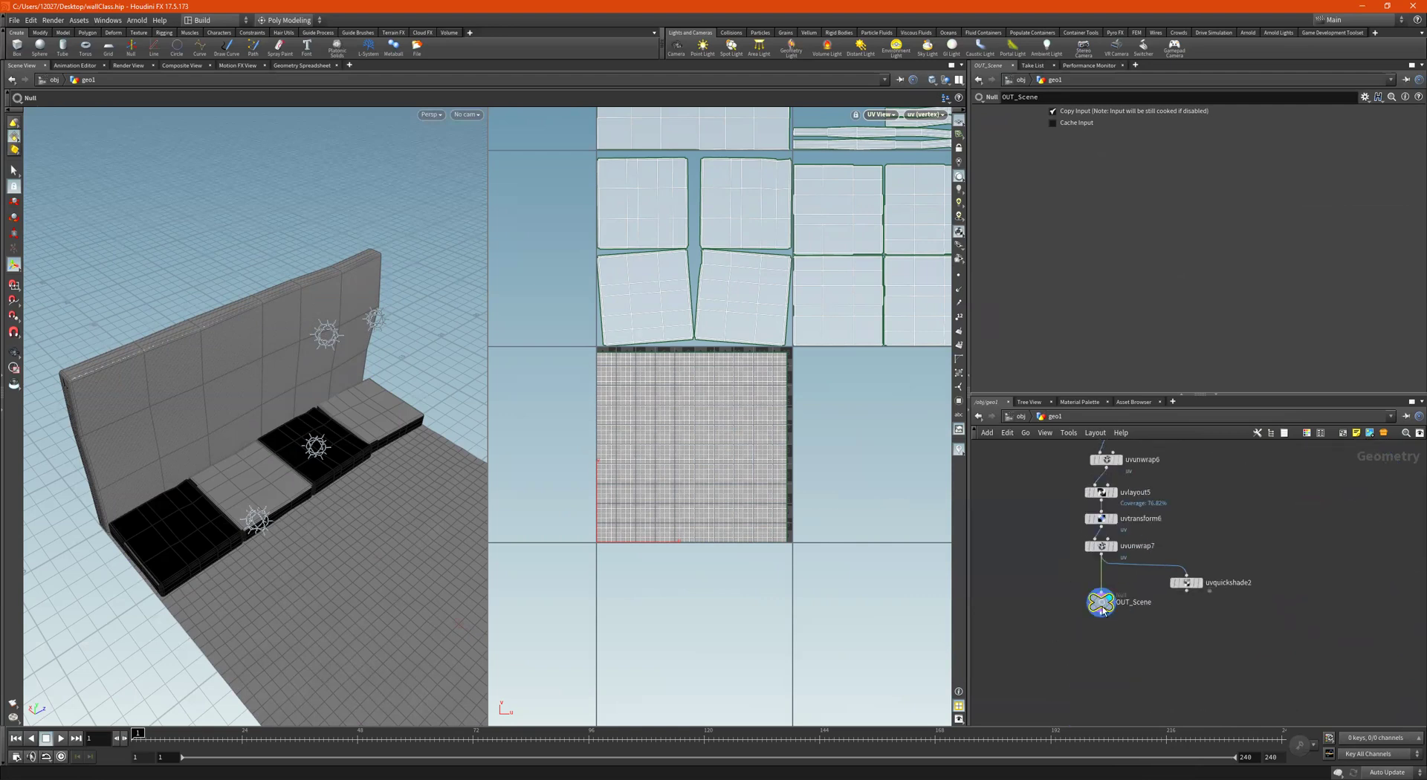
right_click(1101, 600)
mouse_move(1182, 703)
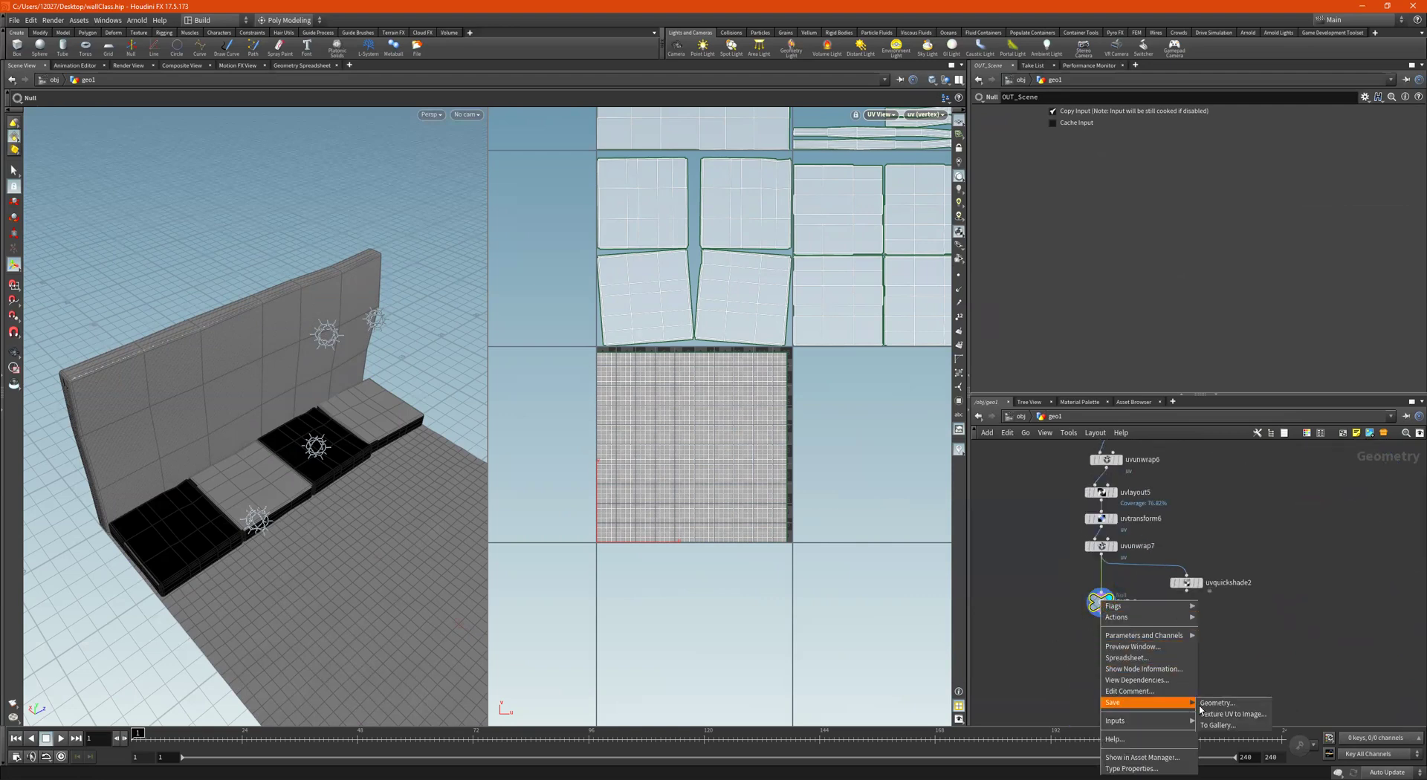
click(1226, 703)
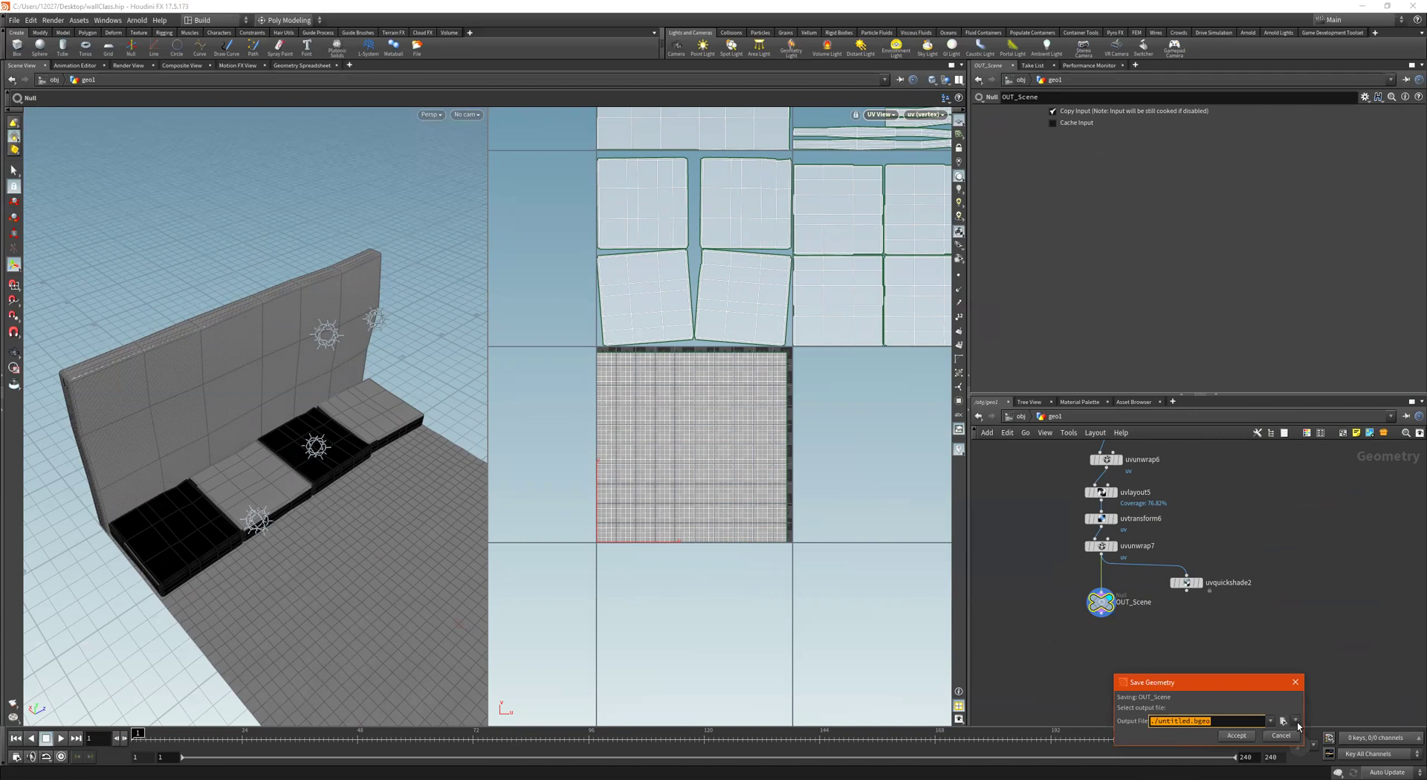
click(1293, 721)
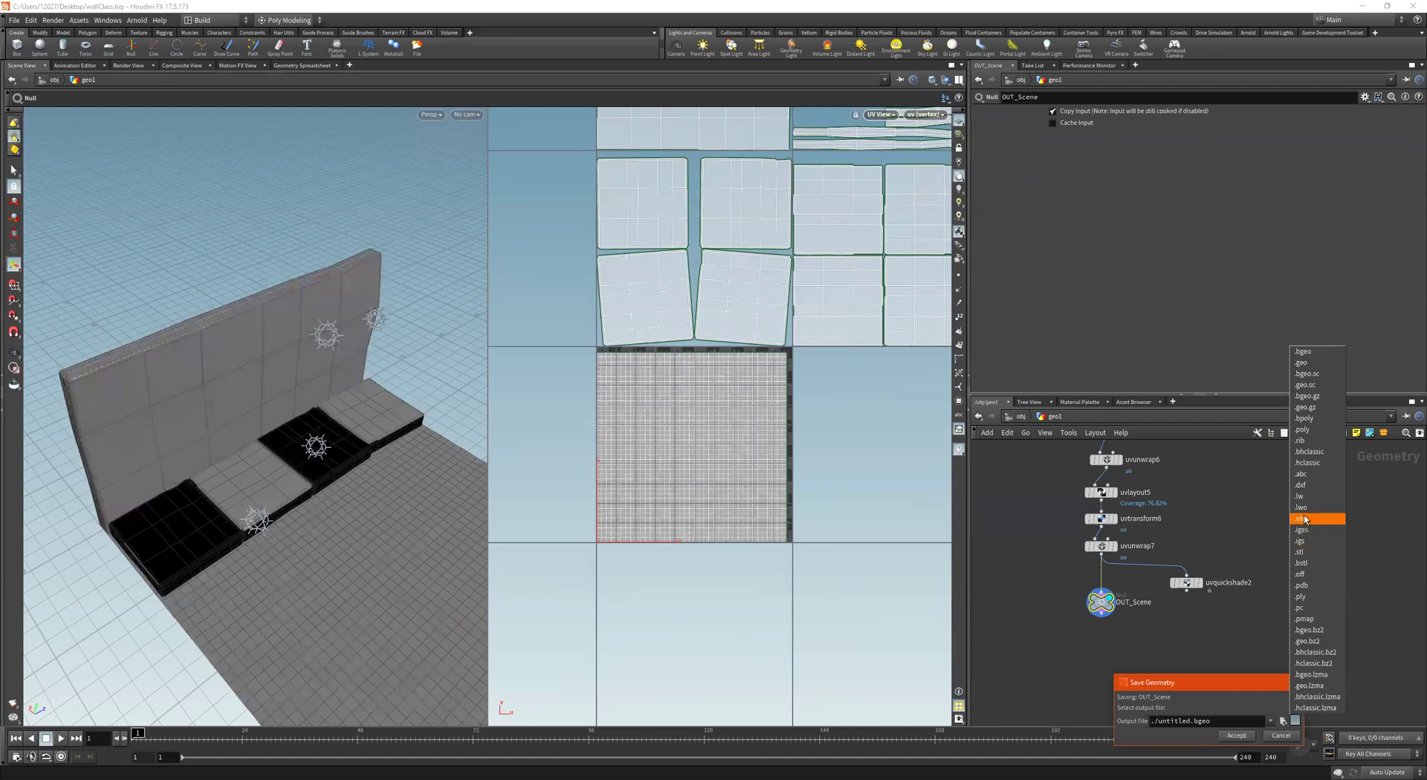
click(1396, 570)
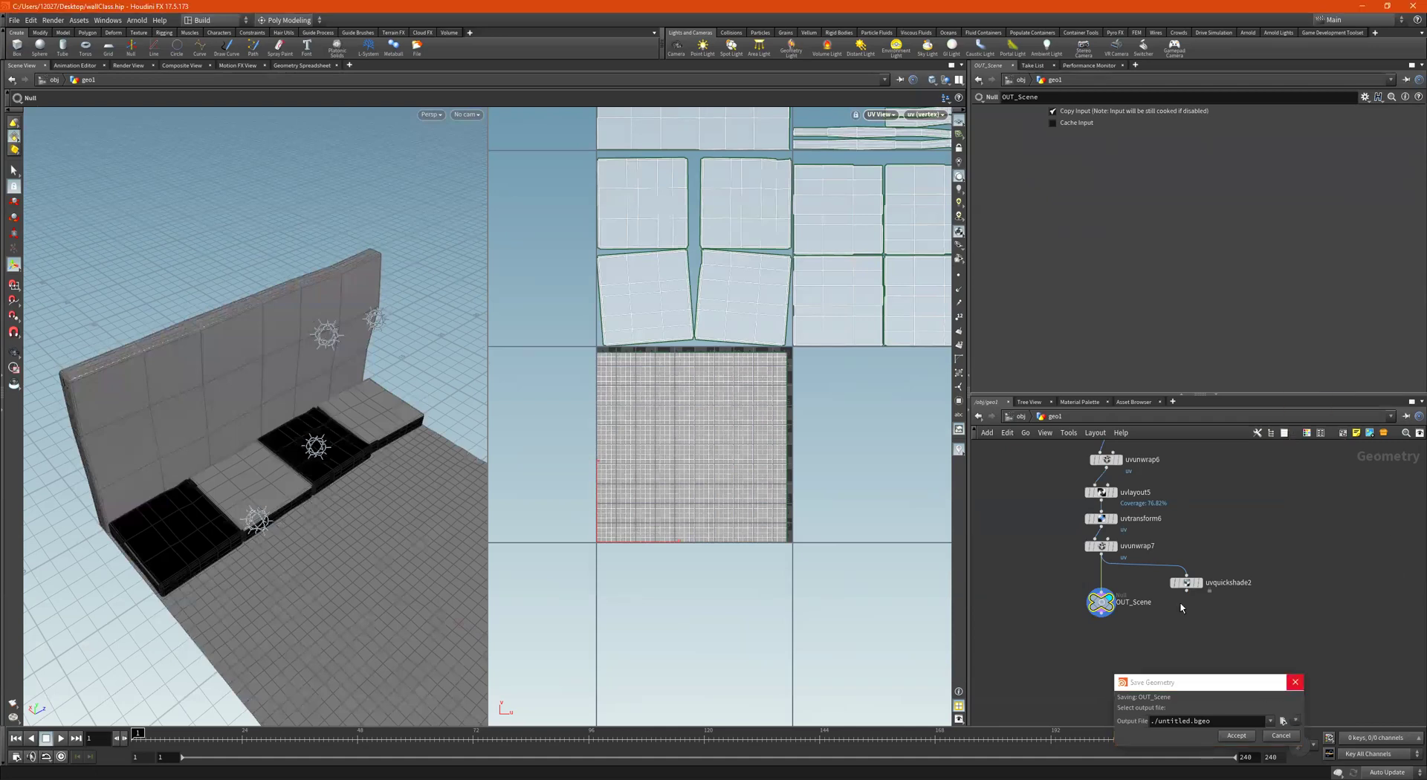
click(1295, 682)
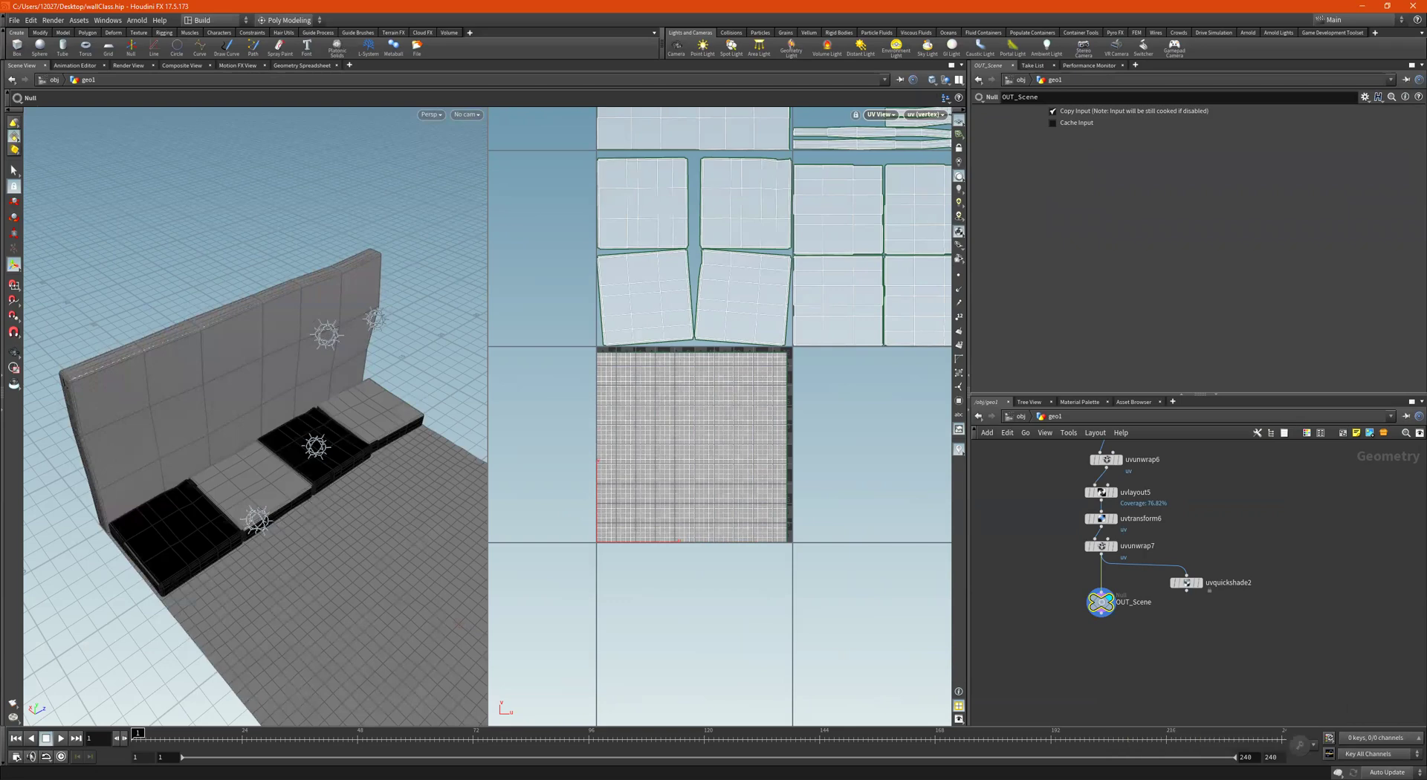